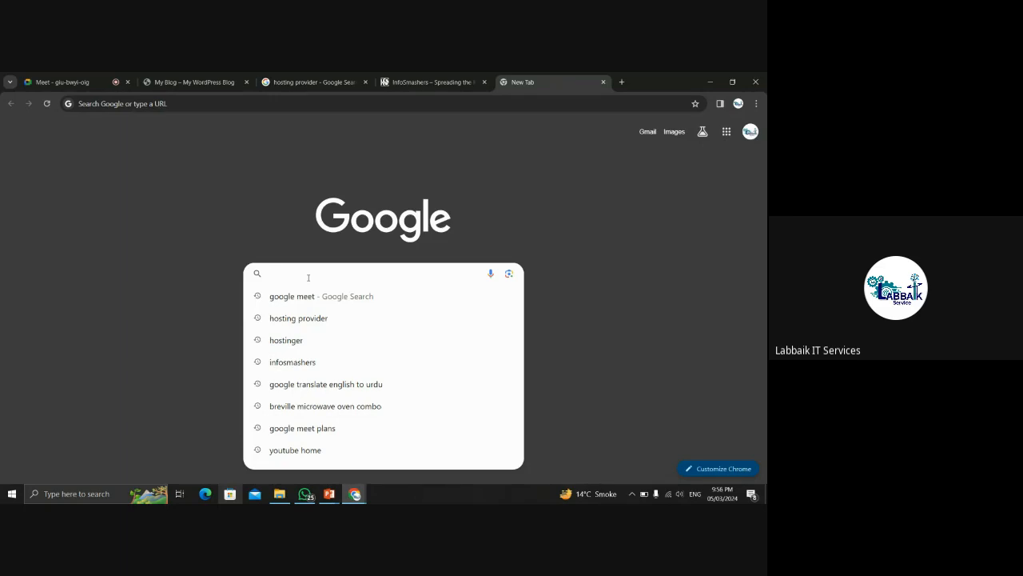
# Look through the open tabs (hosting search results, InfoSmashers) and return to the new Google tab.
pyautogui.click(256, 207)
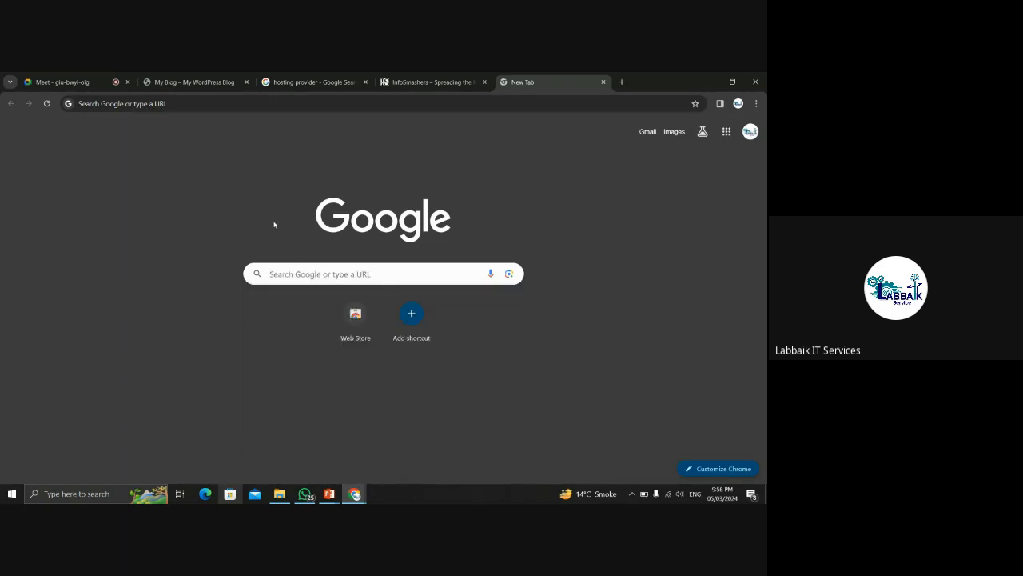
pyautogui.click(445, 71)
pyautogui.hotkey('ctrl', 'shift', 'Tab')
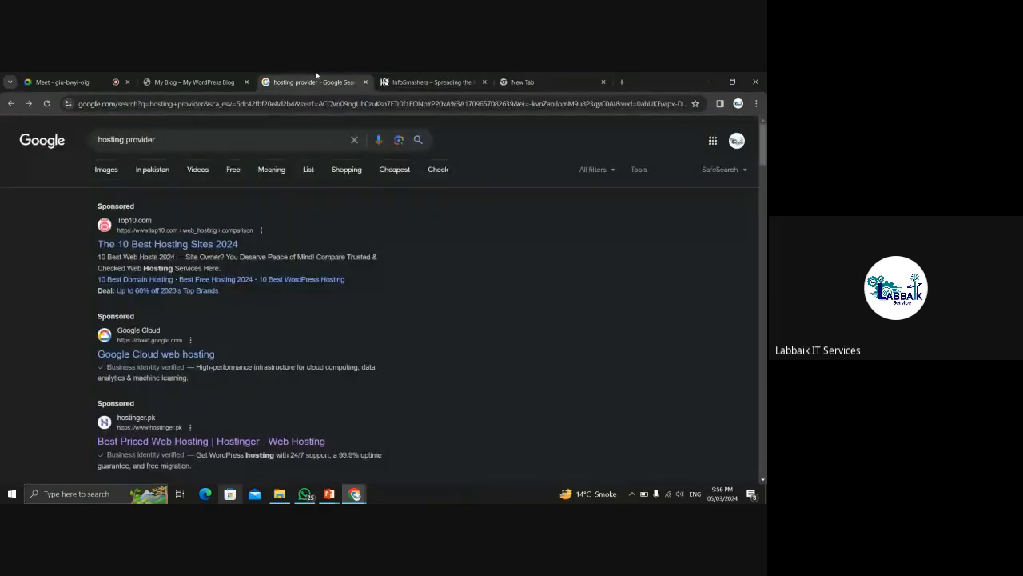
pyautogui.click(456, 77)
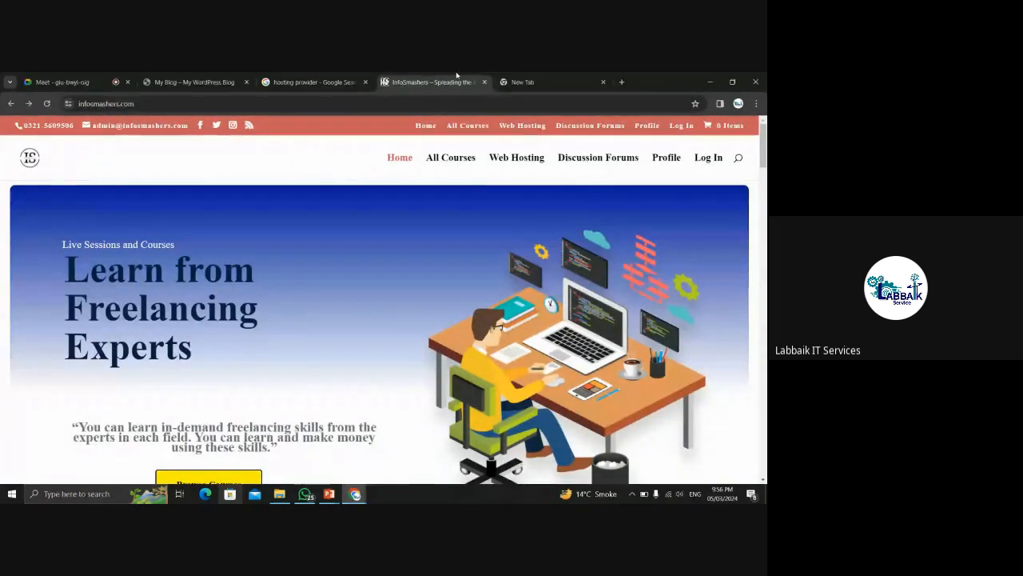
pyautogui.click(515, 75)
# Search Google for 'infinityfree web hosting' and open the infinityfree.com result.
pyautogui.click(344, 274)
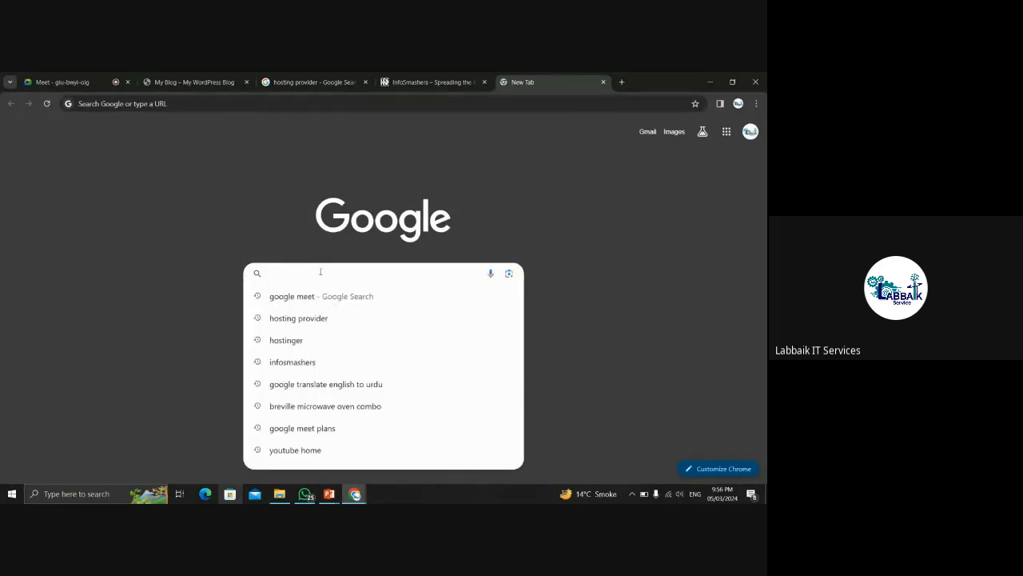
pyautogui.write('infinityfre')
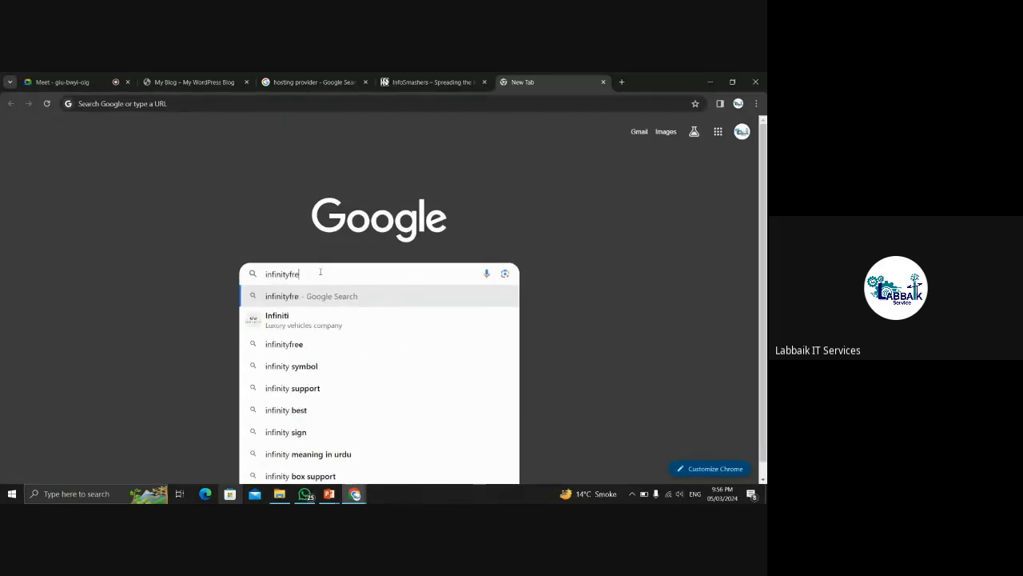
pyautogui.write('e')
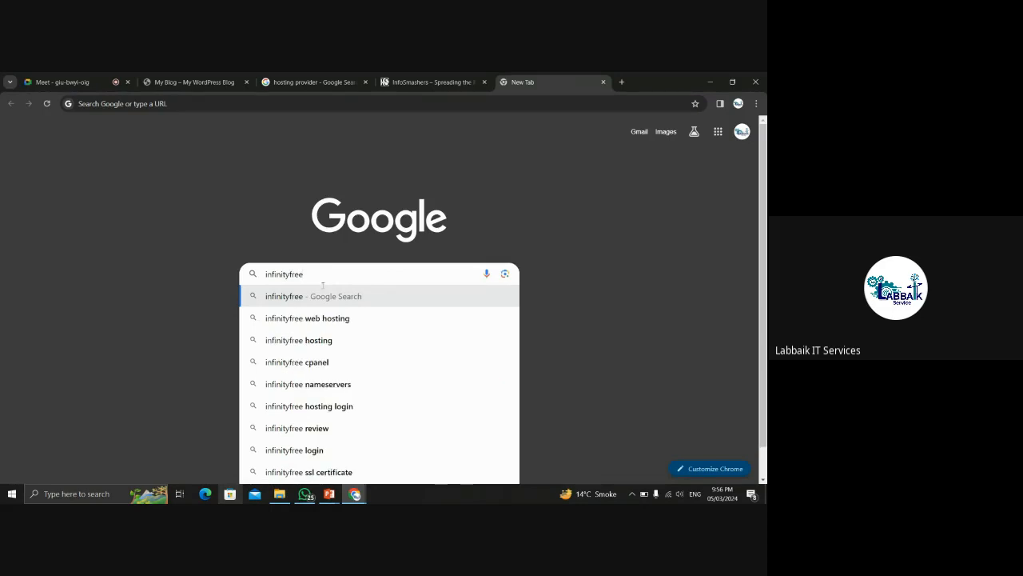
pyautogui.click(327, 319)
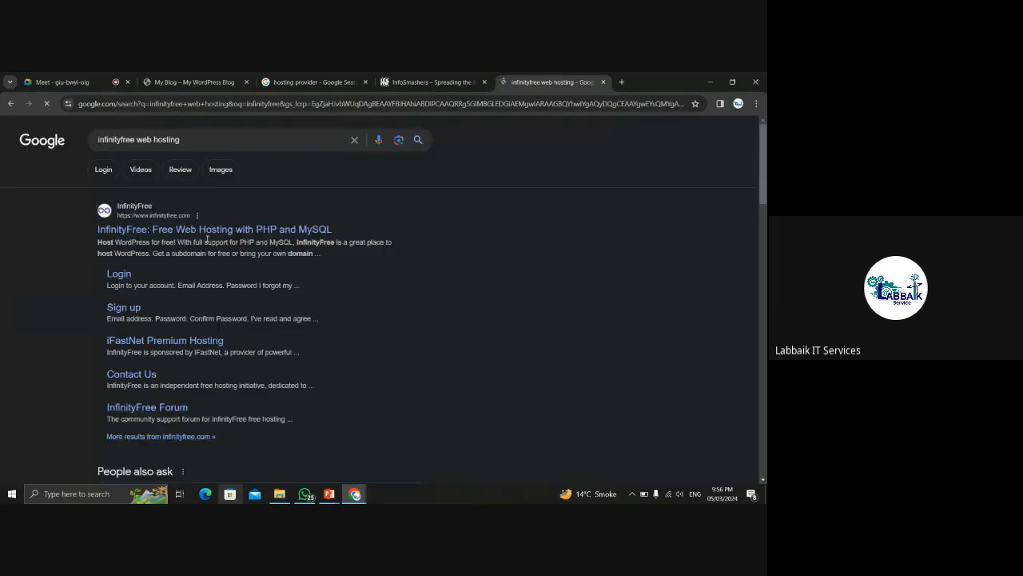
pyautogui.click(320, 230)
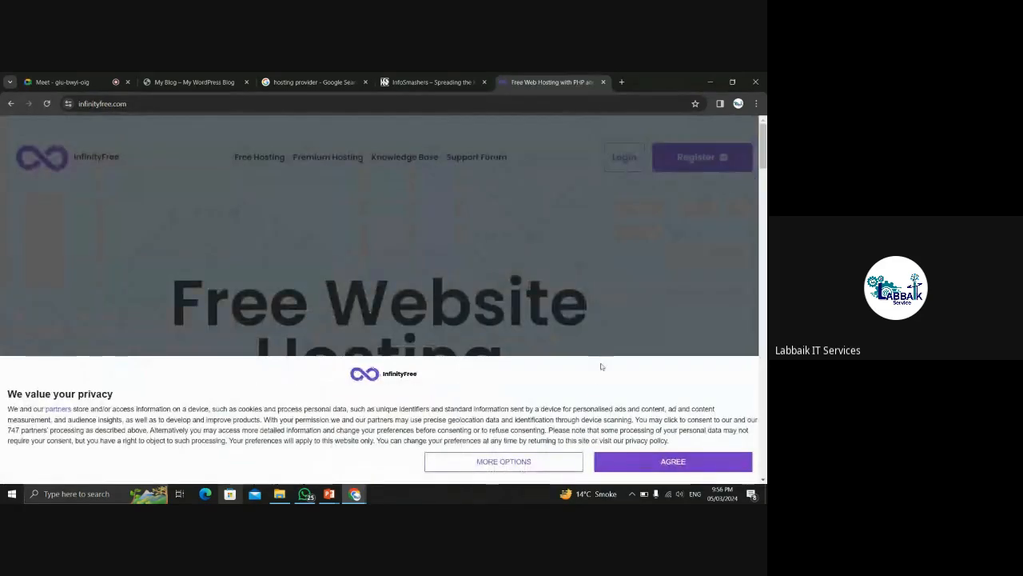
# Accept InfinityFree's privacy notice and scroll through the homepage.
pyautogui.click(631, 459)
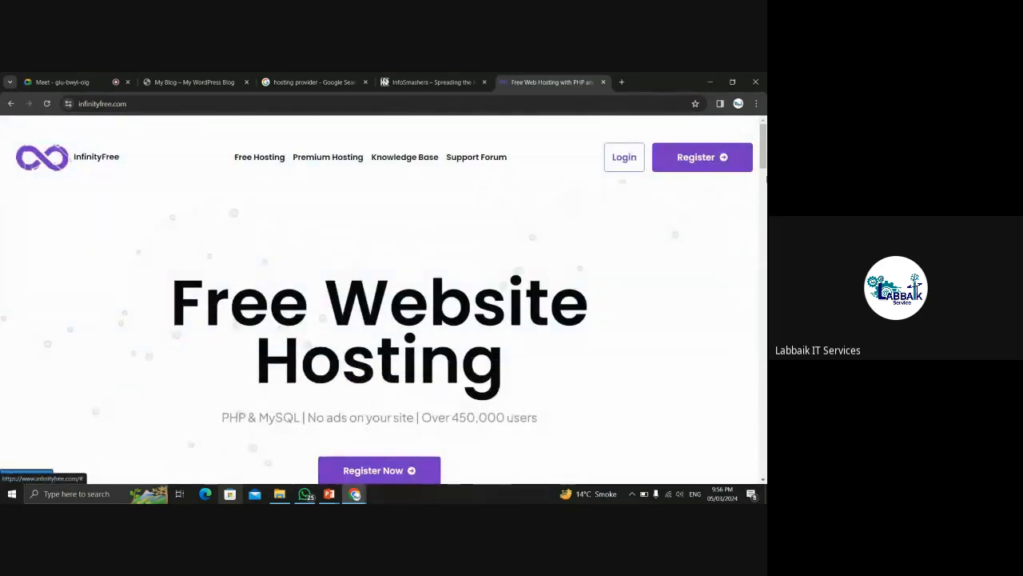
pyautogui.scroll(-2, 631, 459)
pyautogui.scroll(-10, 384, 299)
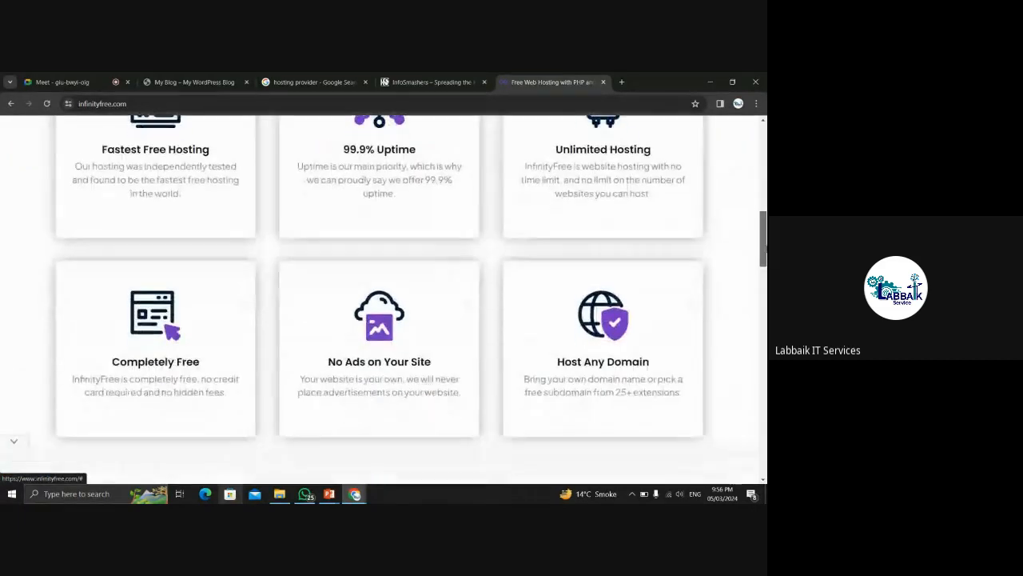
pyautogui.scroll(-5, 384, 300)
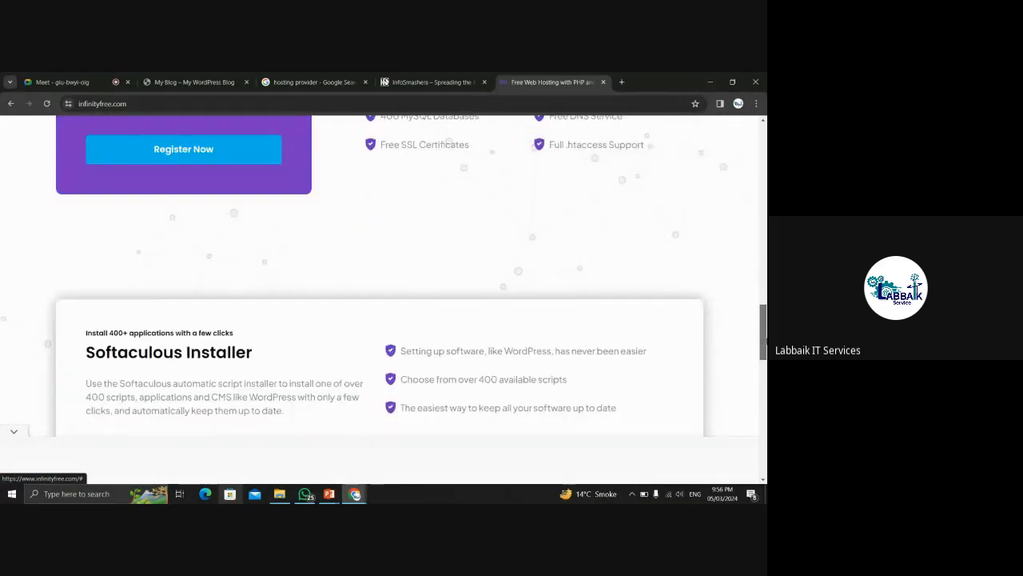
pyautogui.scroll(3, 383, 300)
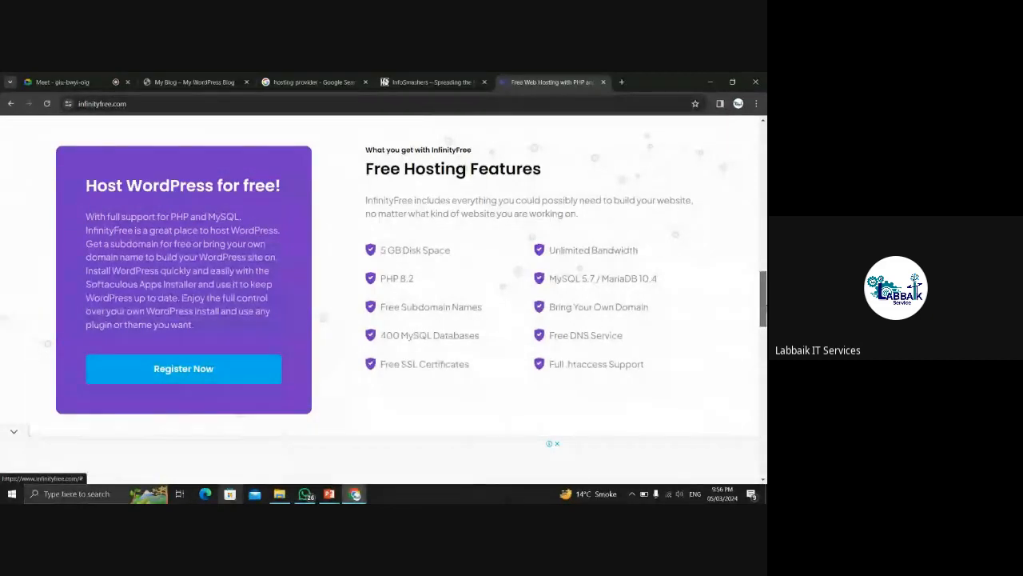
# Briefly check the InfoSmashers and search-result tabs, then close InfinityFree's pop-up ad.
pyautogui.click(404, 76)
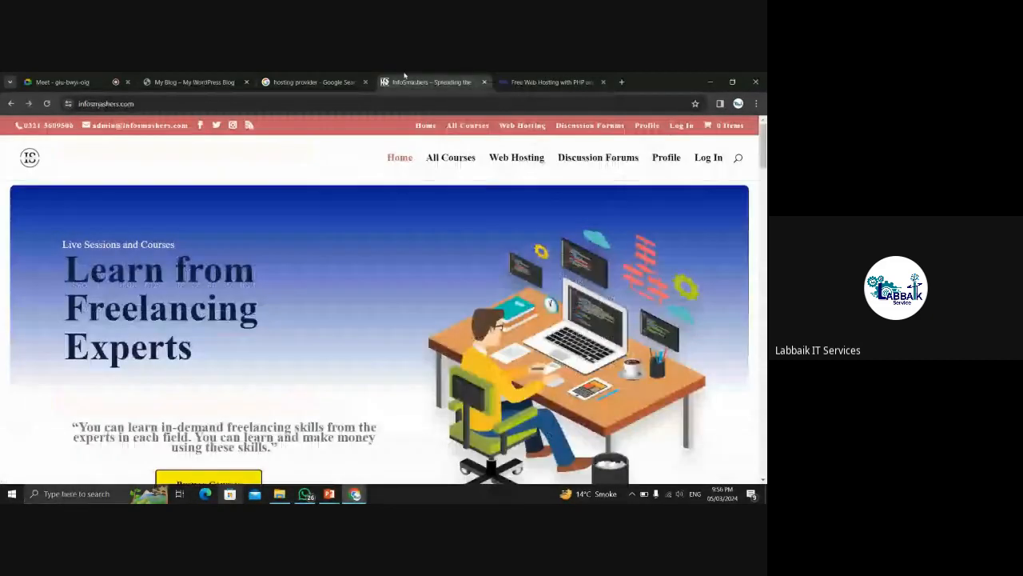
pyautogui.click(329, 76)
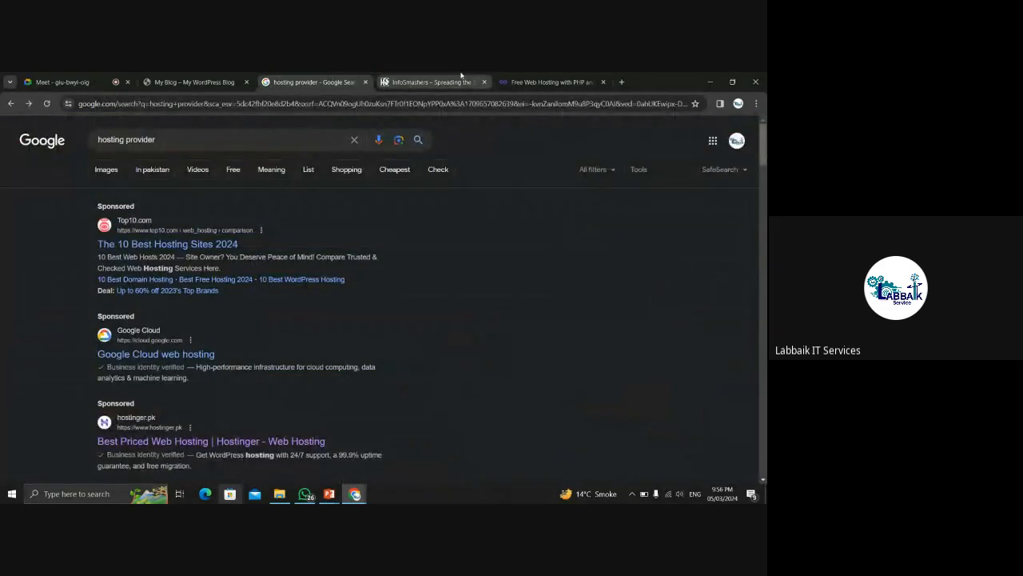
pyautogui.click(436, 77)
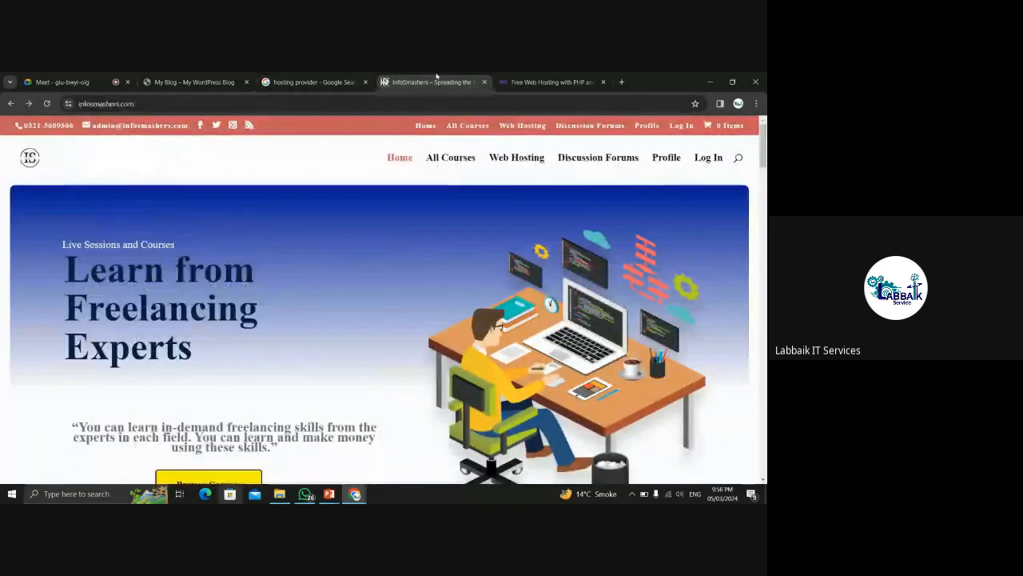
pyautogui.click(560, 75)
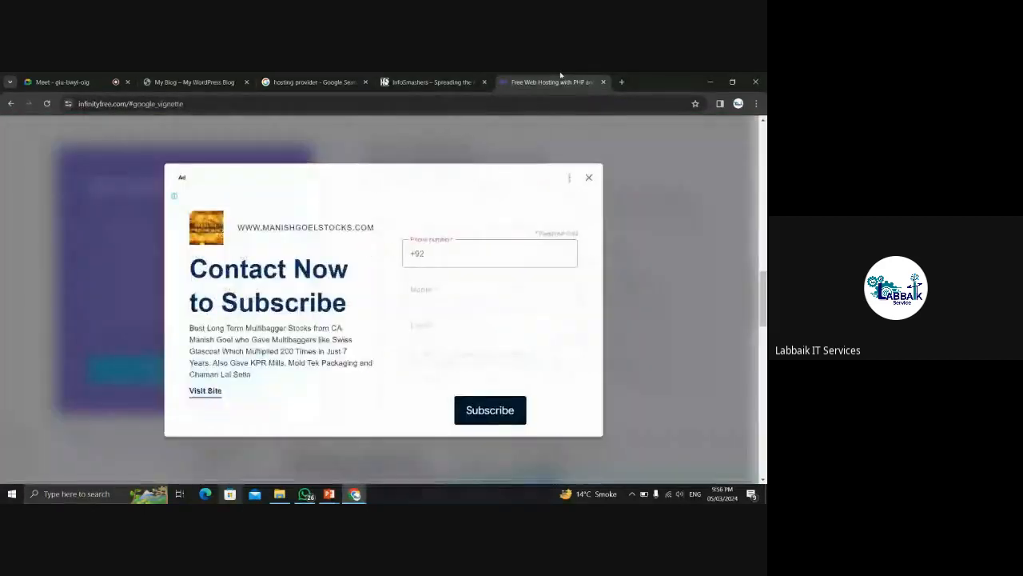
pyautogui.click(589, 179)
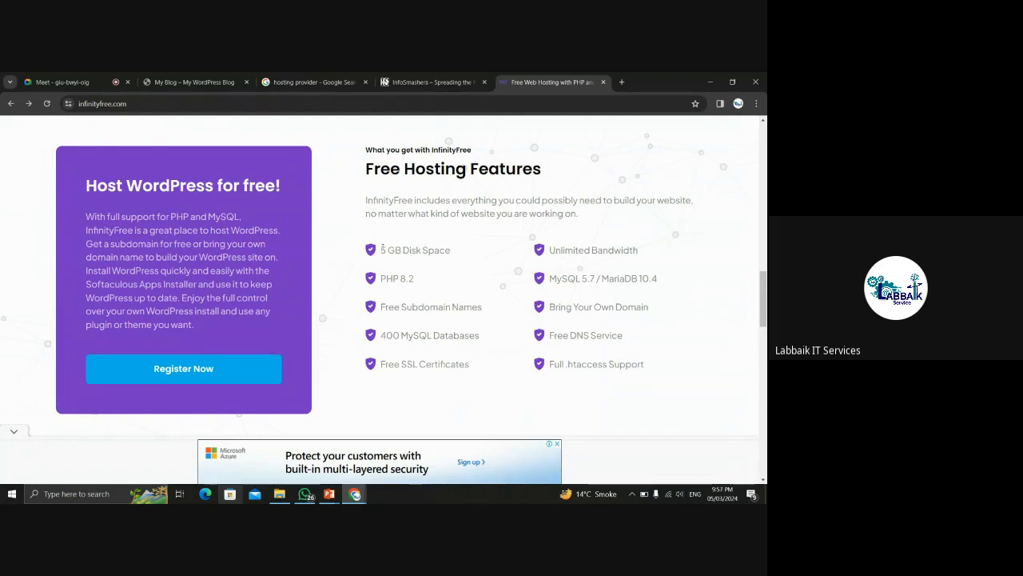
# Highlight the 5 GB Disk Space feature, then come back after glancing at InfoSmashers.
pyautogui.moveTo(381, 249); pyautogui.dragTo(472, 254)
pyautogui.click(471, 255)
pyautogui.click(430, 78)
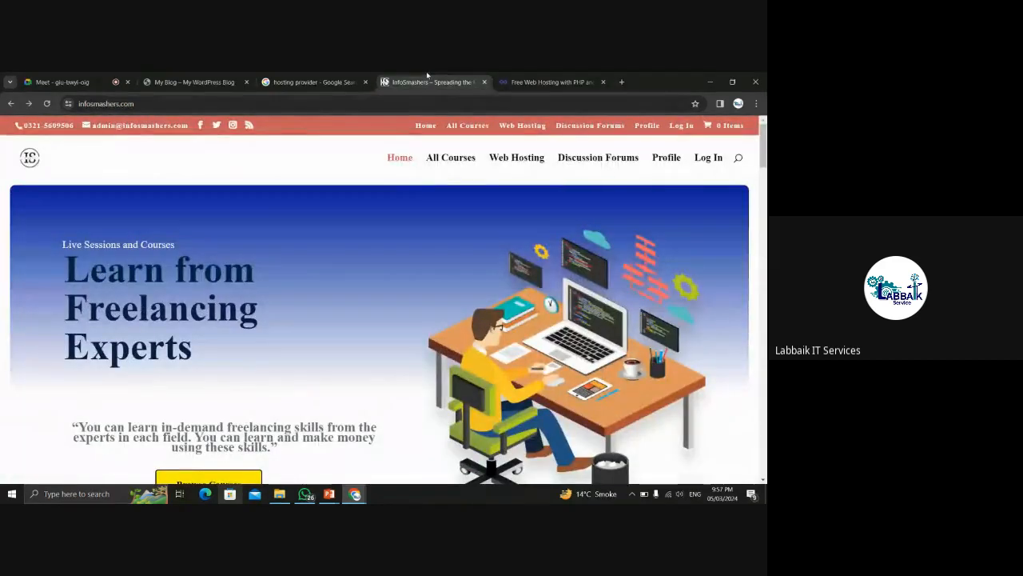
pyautogui.click(507, 78)
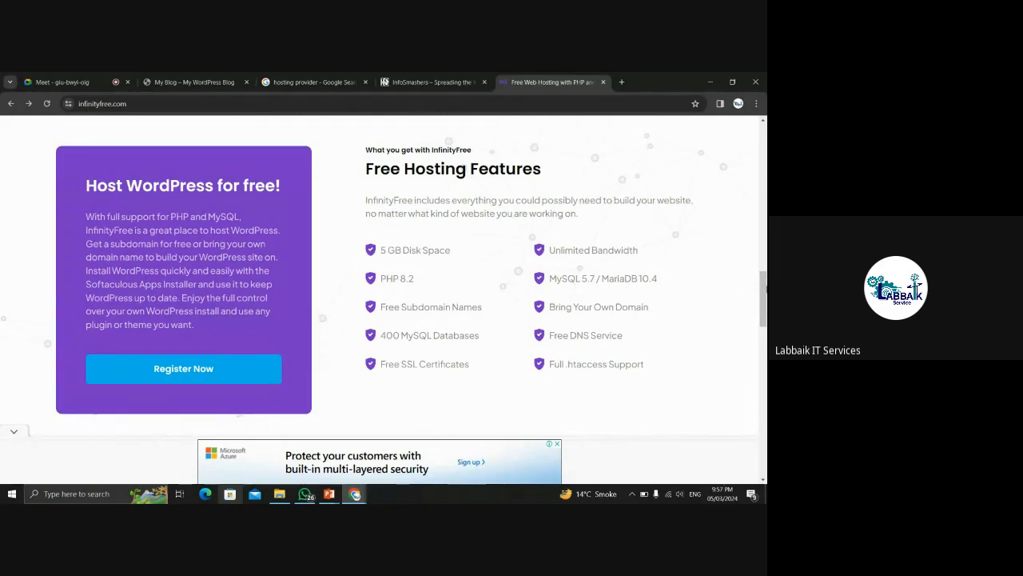
# Dismiss the Azure advertisement and scroll down the features list.
pyautogui.click(558, 446)
pyautogui.scroll(-1, 765, 316)
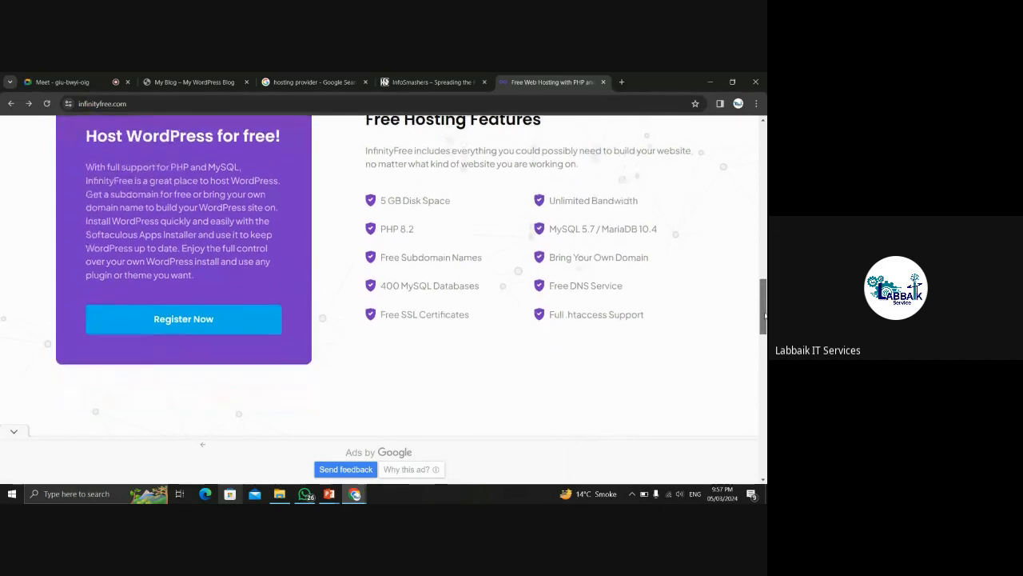
pyautogui.moveTo(765, 317); pyautogui.dragTo(765, 315)
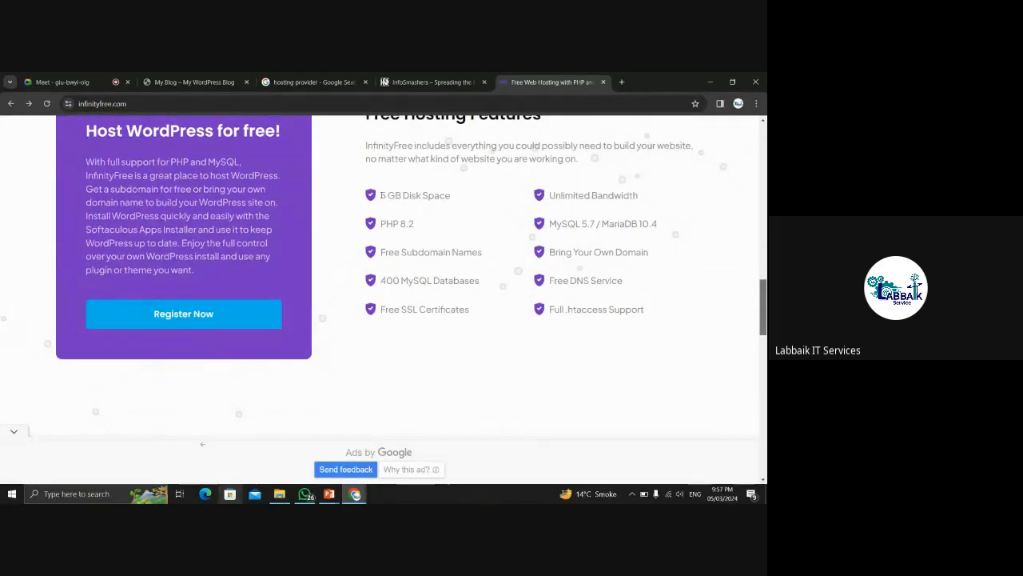
# Highlight the 5 GB disk, free subdomain, free DNS and MySQL features, then scroll to the top.
pyautogui.moveTo(381, 195); pyautogui.dragTo(474, 194)
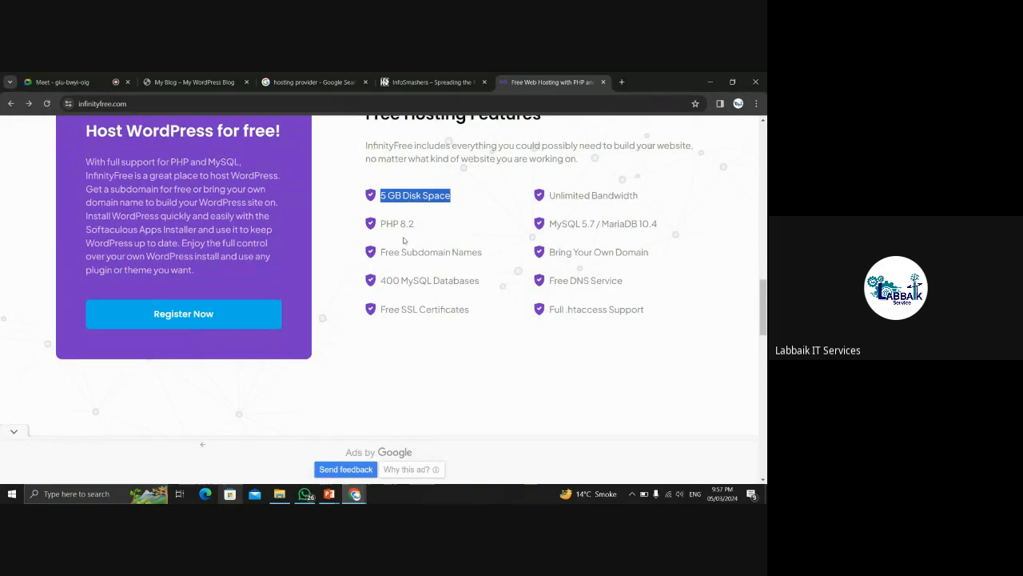
pyautogui.moveTo(381, 252); pyautogui.dragTo(465, 253)
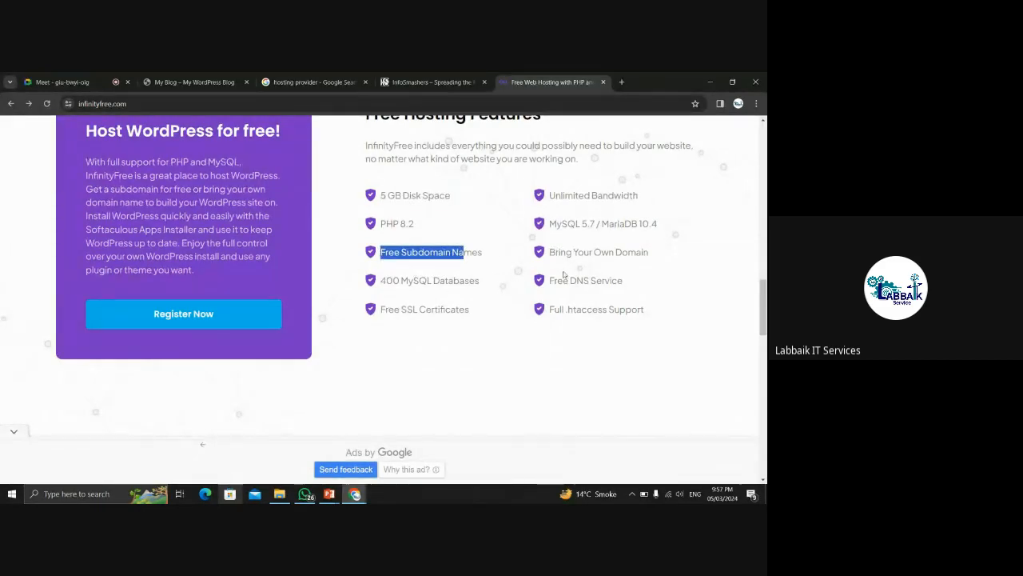
pyautogui.moveTo(550, 280); pyautogui.dragTo(601, 281)
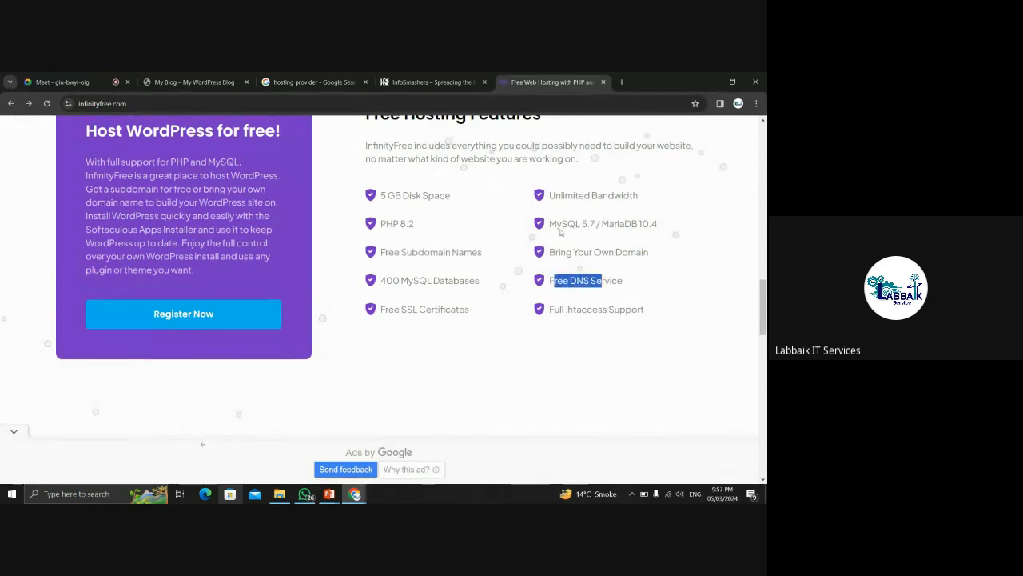
pyautogui.moveTo(561, 225); pyautogui.dragTo(675, 224)
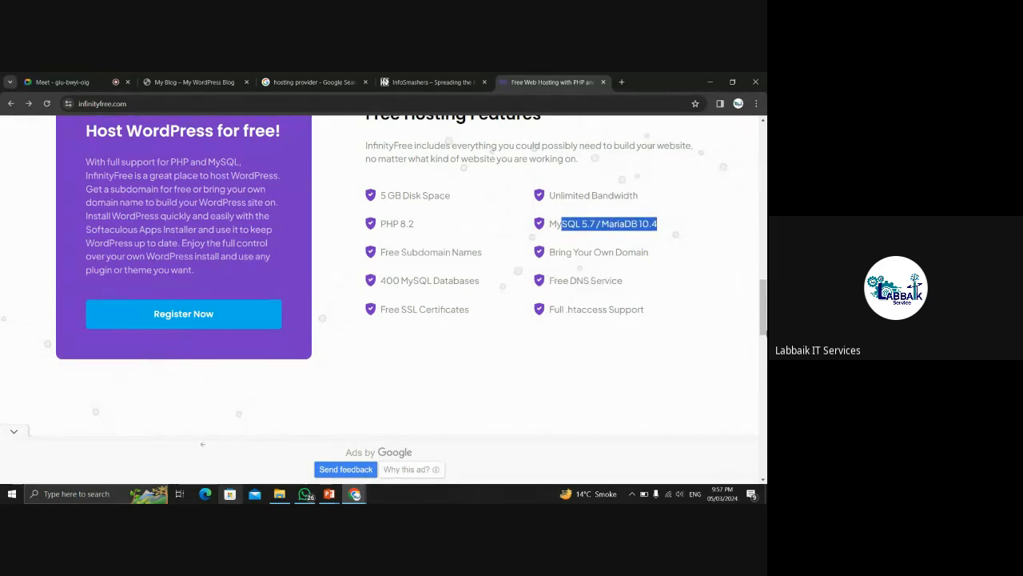
pyautogui.moveTo(764, 305); pyautogui.dragTo(763, 154)
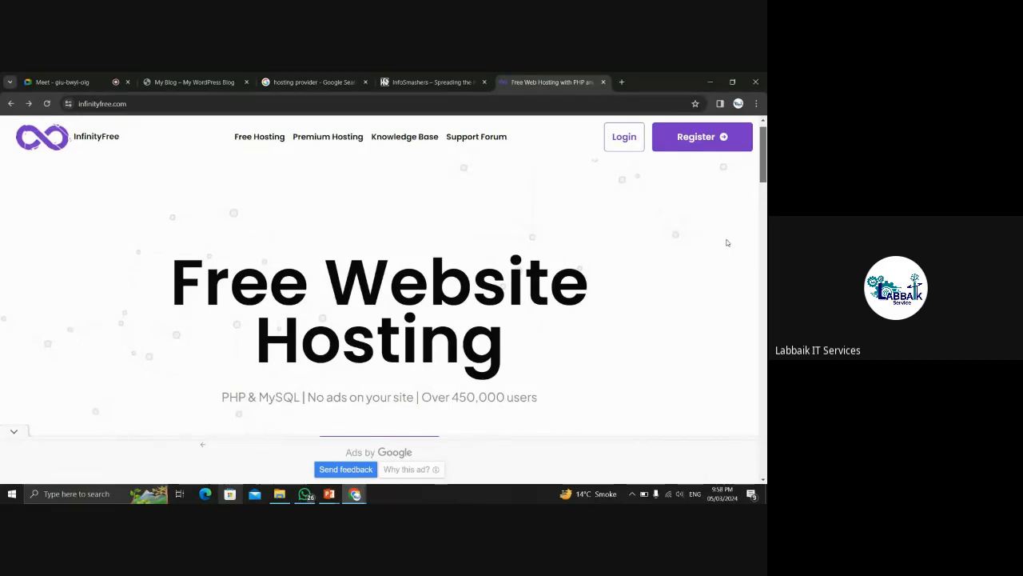
# Open InfinityFree's sign-up page and step through its e-mail, password and terms fields.
pyautogui.click(704, 136)
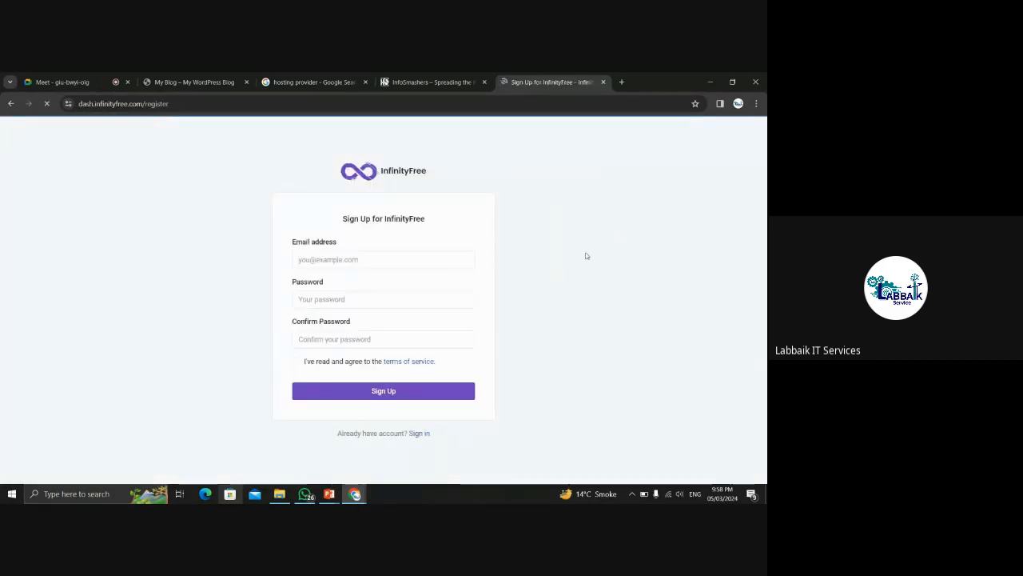
pyautogui.click(336, 260)
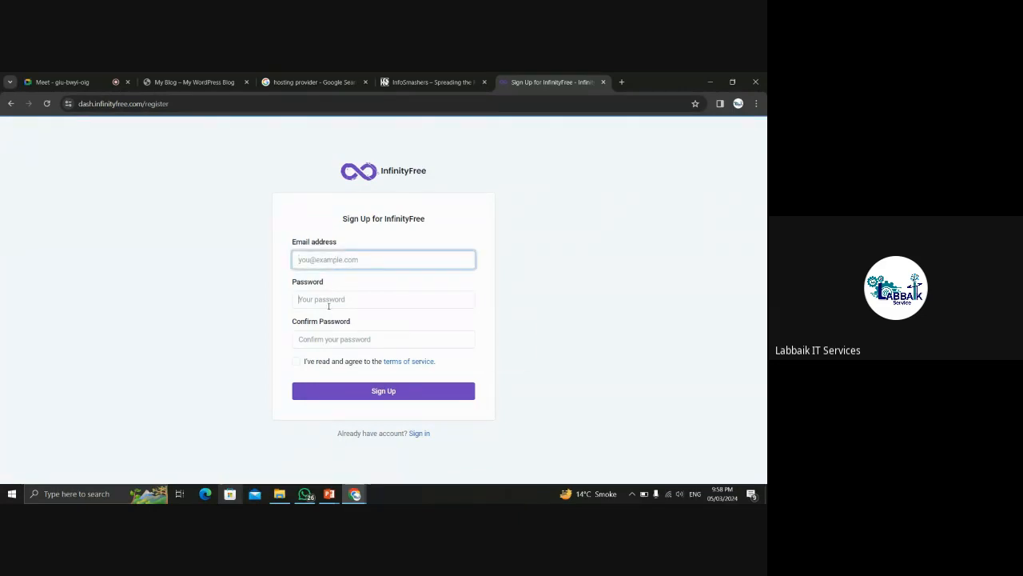
pyautogui.click(327, 300)
pyautogui.click(319, 336)
pyautogui.click(296, 362)
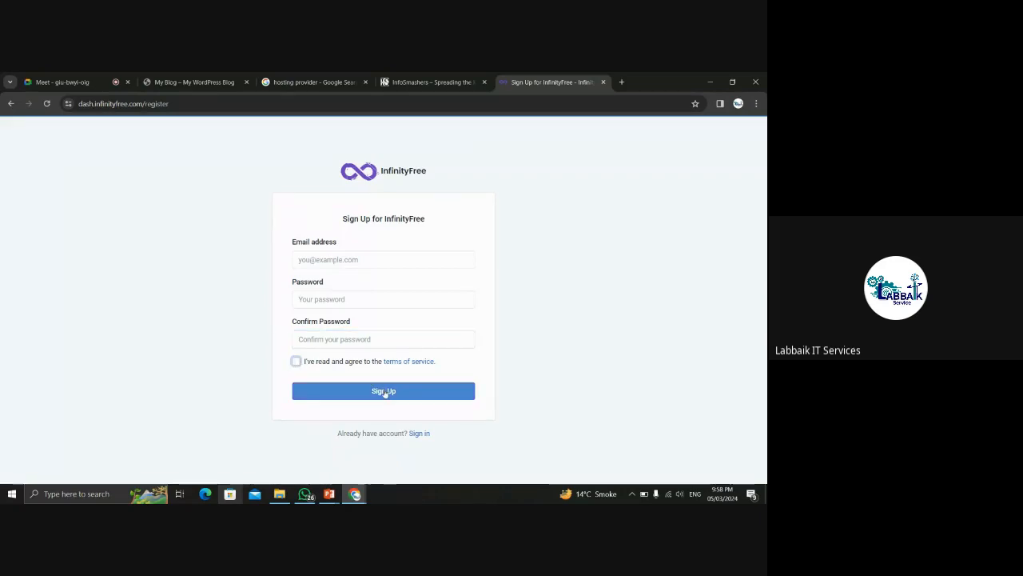
# Switch between the login and sign-up pages, ending in the login form's e-mail field.
pyautogui.click(414, 434)
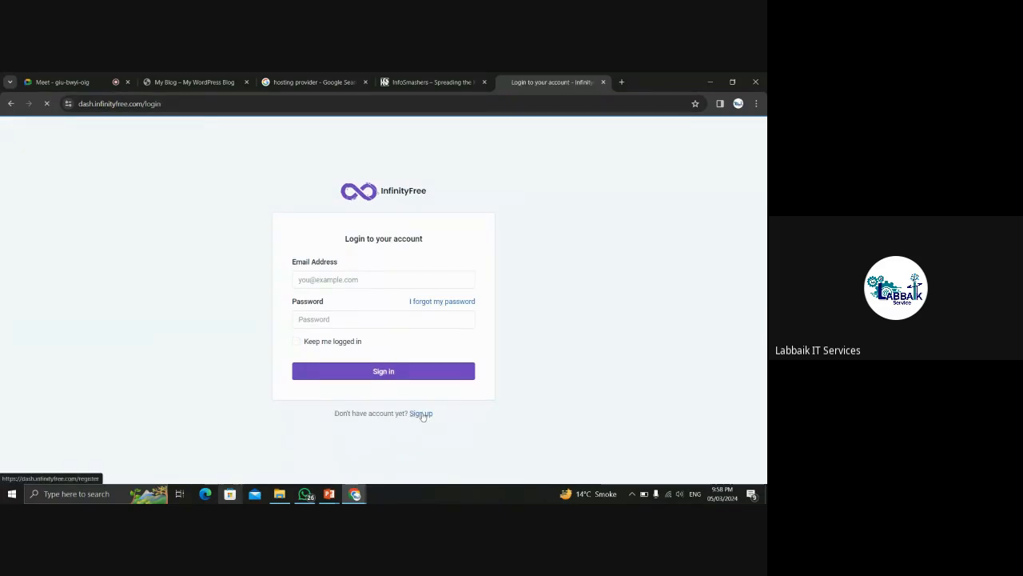
pyautogui.click(422, 414)
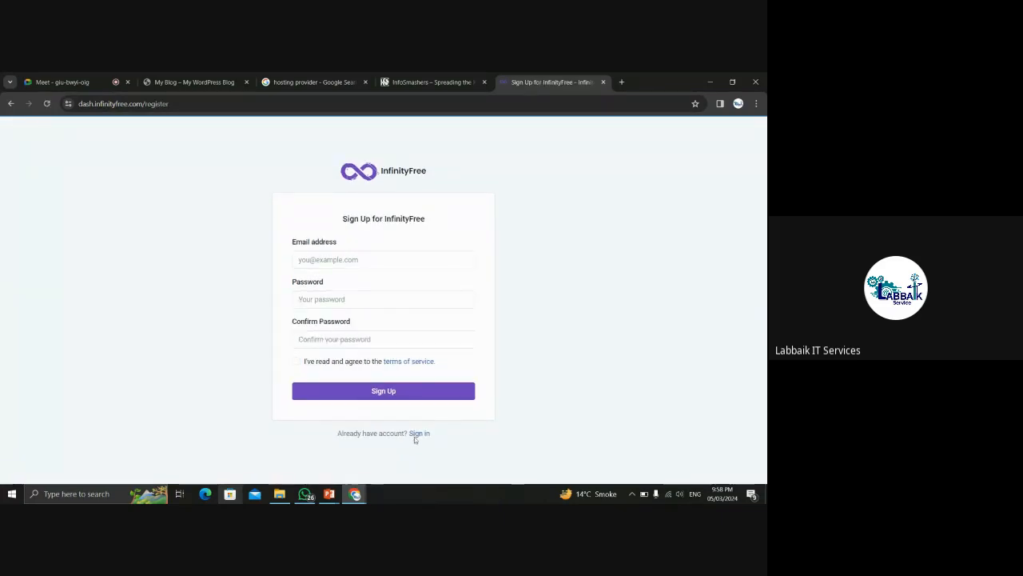
pyautogui.click(417, 450)
pyautogui.click(355, 282)
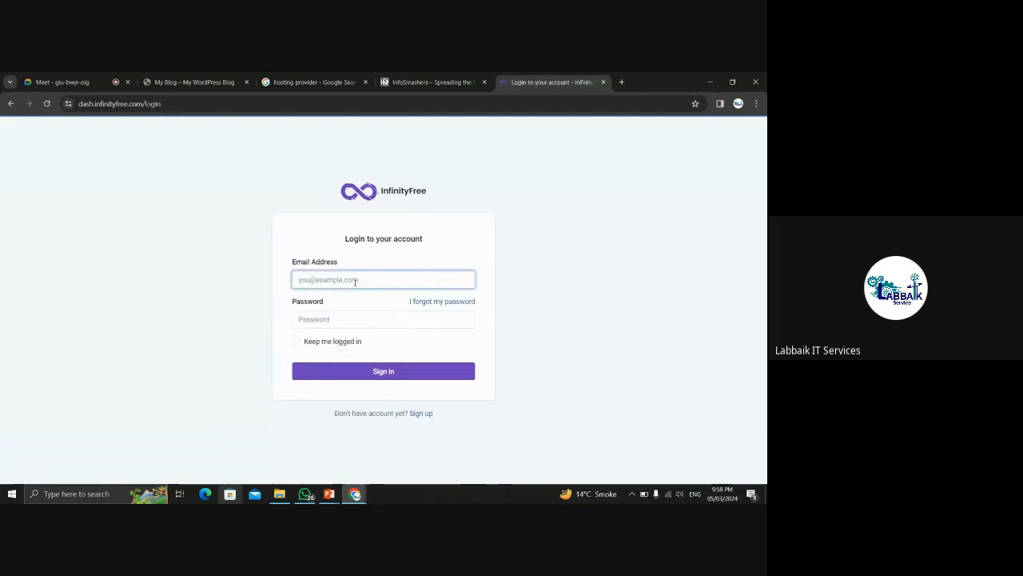
# Go back to the InfinityFree homepage, reopen the login page, then minimize Chrome.
pyautogui.click(10, 103)
pyautogui.click(9, 103)
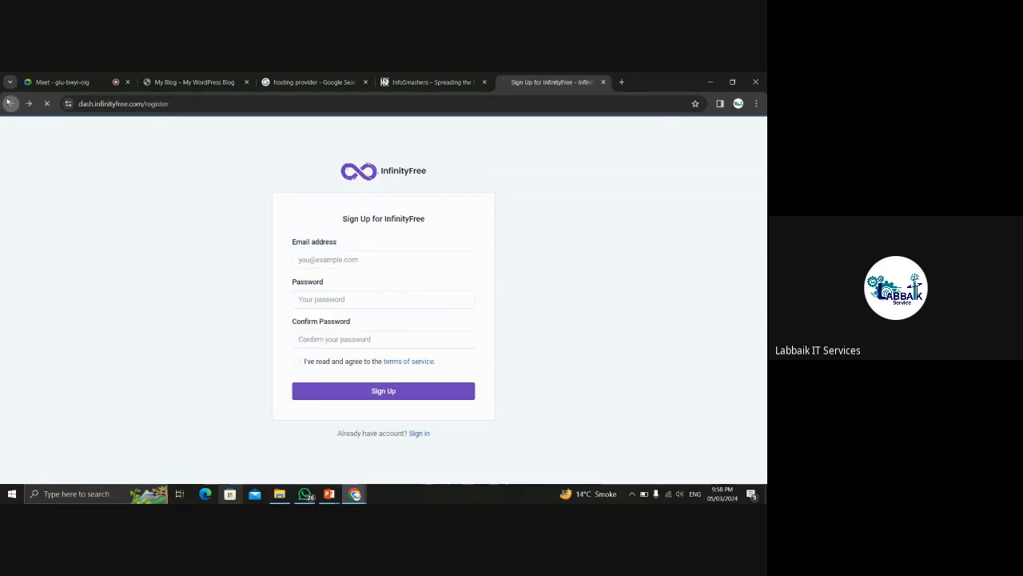
pyautogui.click(9, 103)
pyautogui.click(10, 103)
pyautogui.click(624, 137)
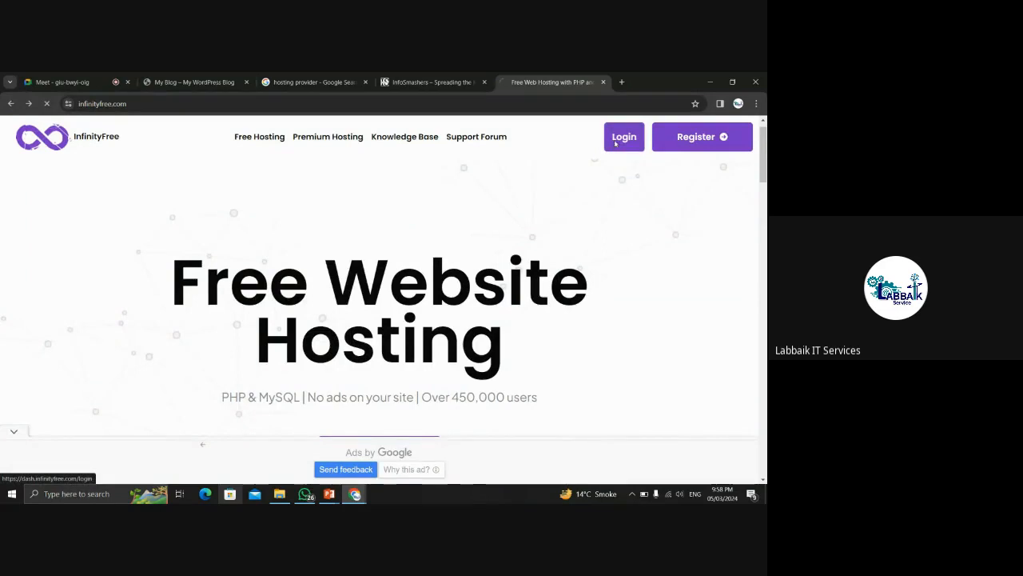
pyautogui.click(303, 281)
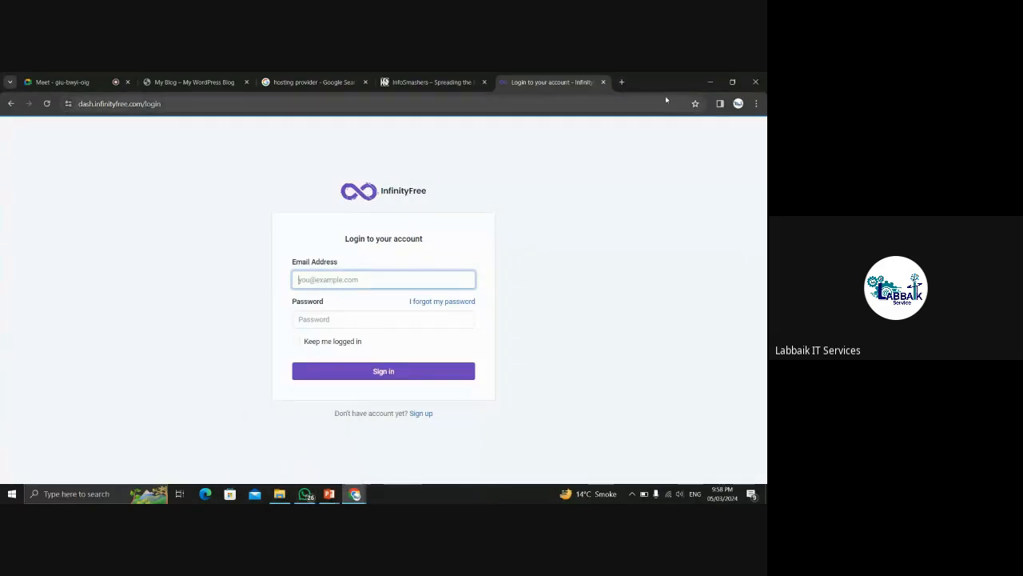
pyautogui.click(712, 82)
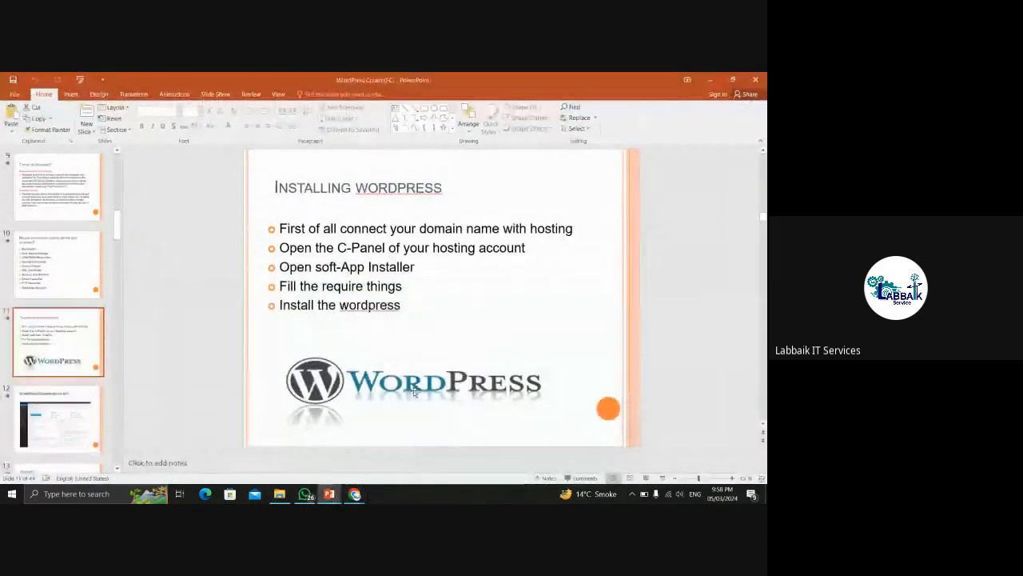
# Minimize PowerPoint, WhatsApp and File Explorer, then launch the second Chrome profile from the desktop.
pyautogui.click(712, 77)
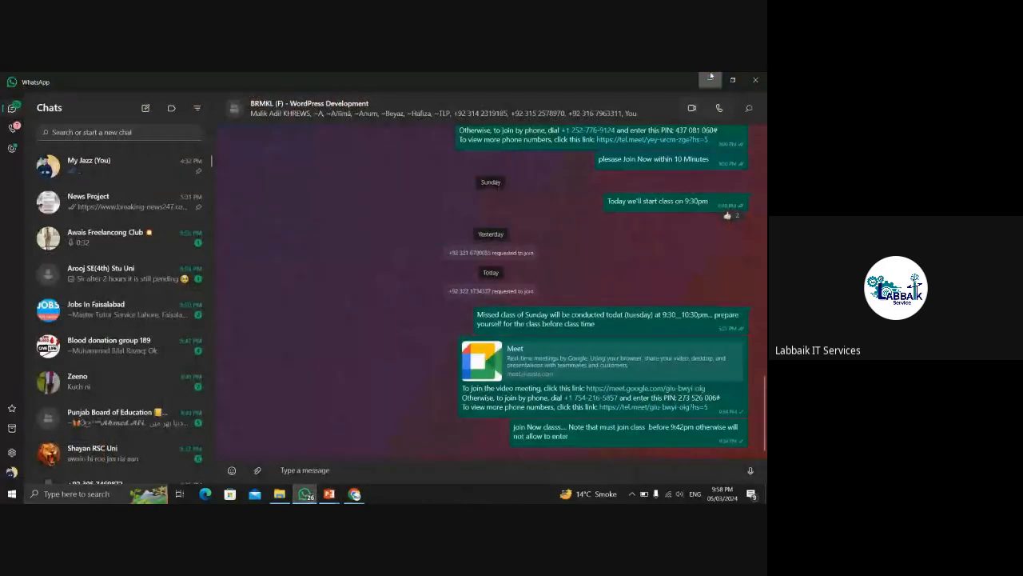
pyautogui.click(711, 77)
pyautogui.click(711, 77)
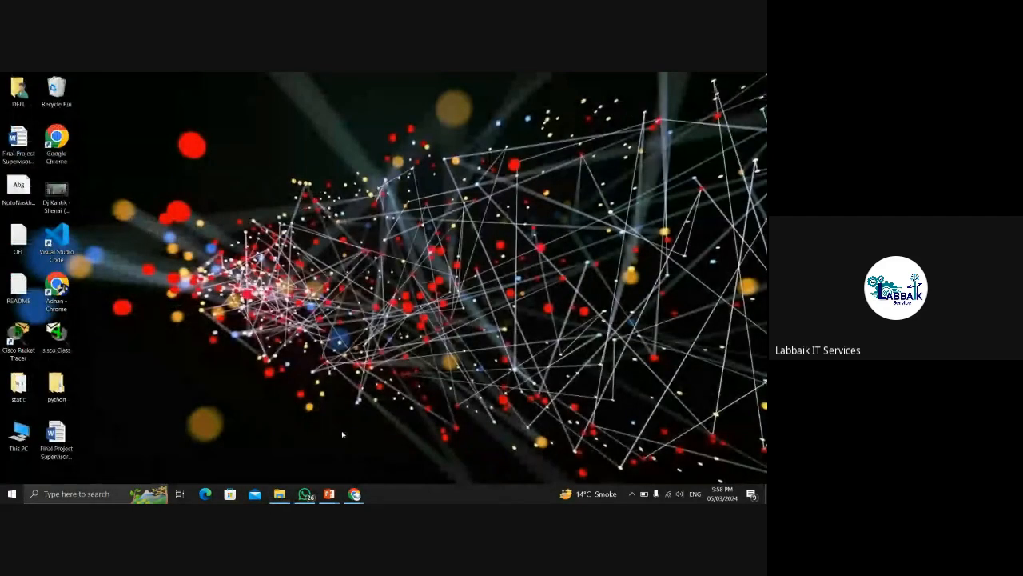
pyautogui.moveTo(352, 490)
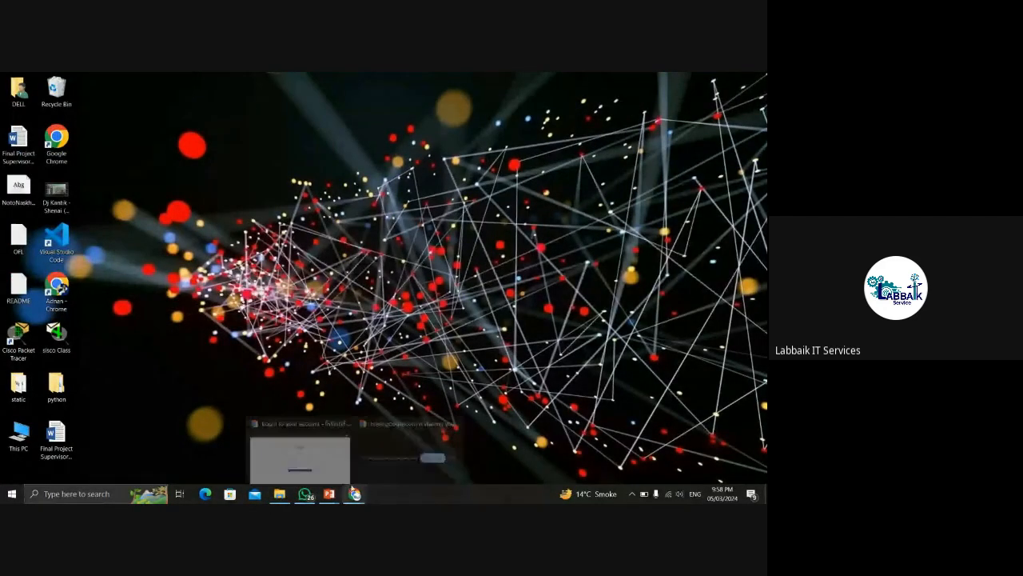
pyautogui.doubleClick(62, 290)
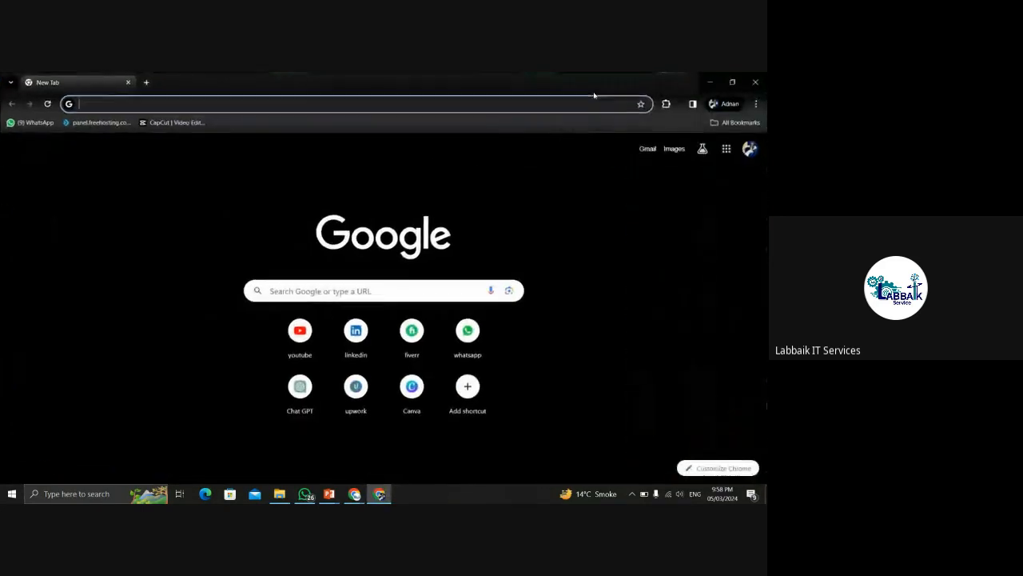
# Search 'infinityfree hosting' in the new window, open the InfinityFree homepage, then its login page.
pyautogui.click(226, 102)
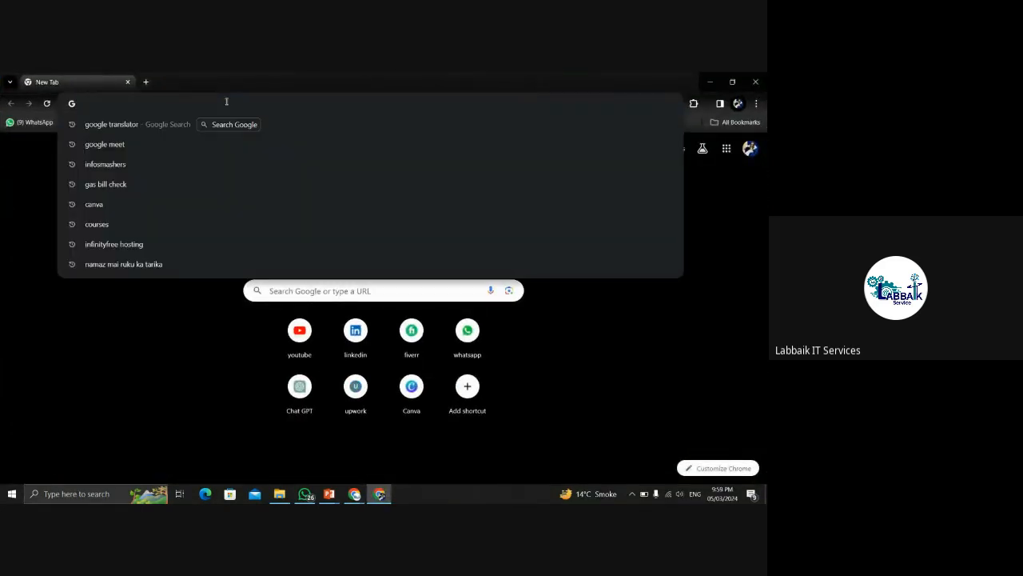
pyautogui.write('infi')
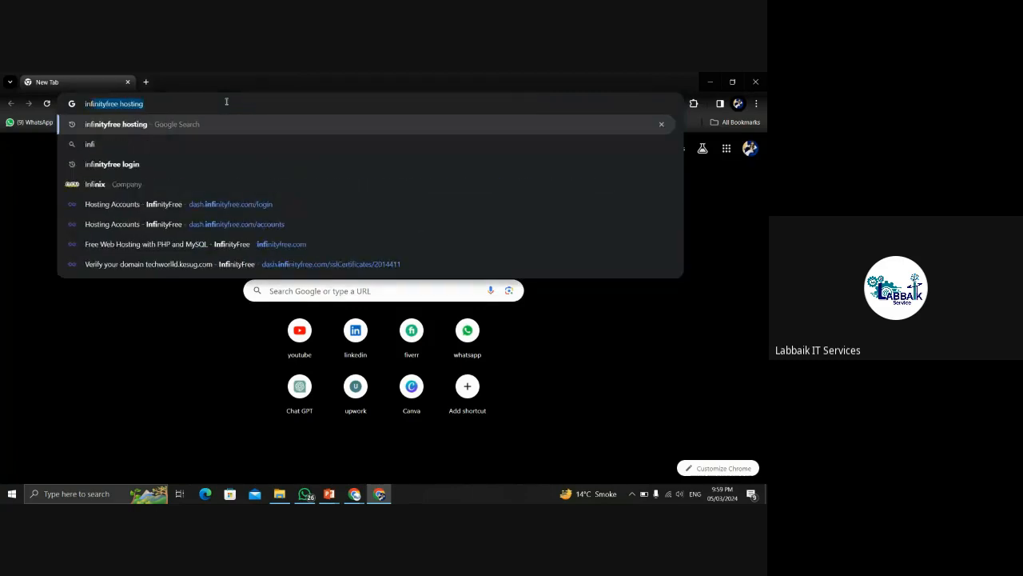
pyautogui.click(215, 101)
pyautogui.press('Return')
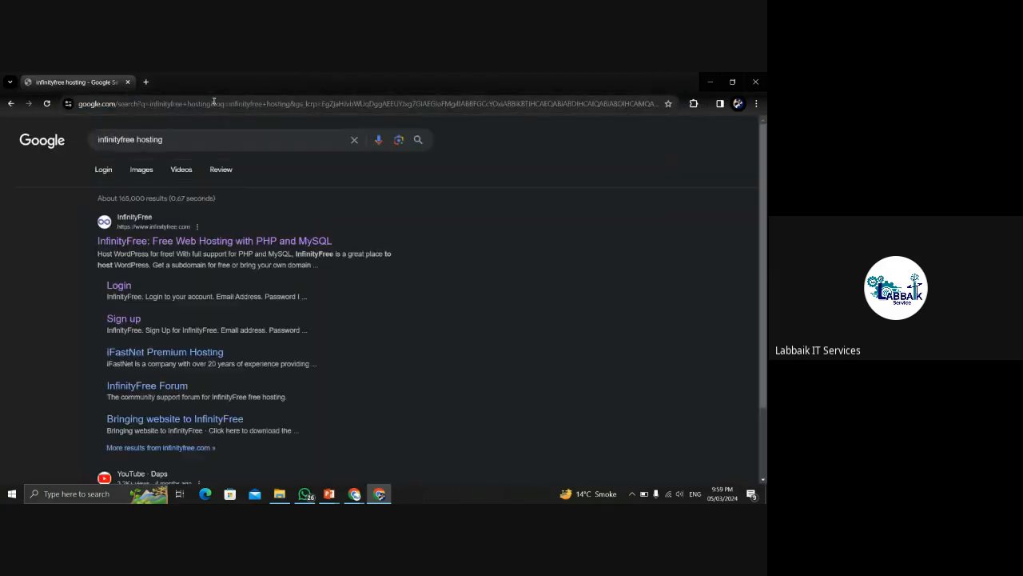
pyautogui.click(159, 245)
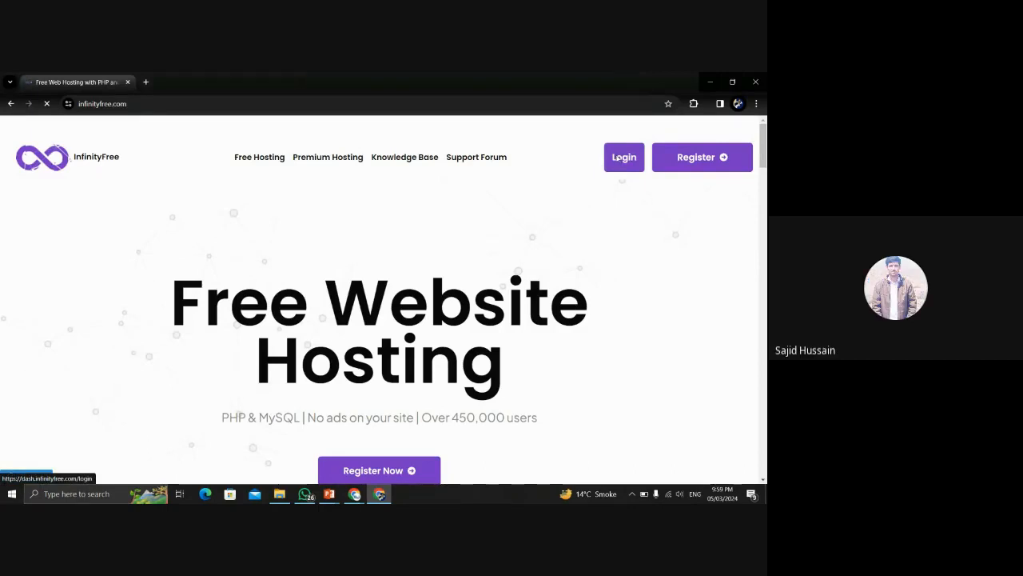
pyautogui.click(617, 157)
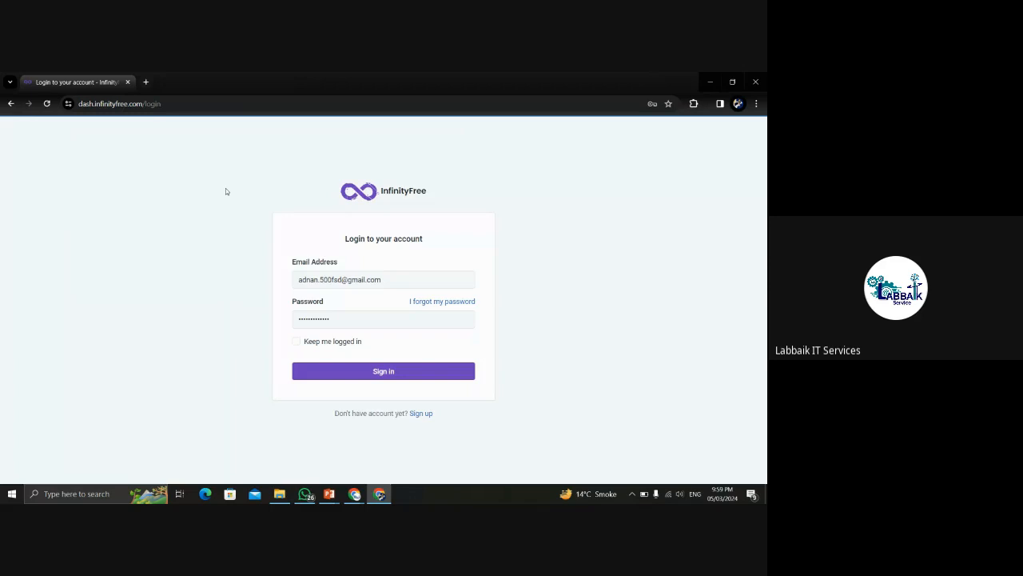
# Select and then deselect part of the login page's web address in the address bar.
pyautogui.click(196, 104)
pyautogui.doubleClick(217, 105)
pyautogui.click(217, 105)
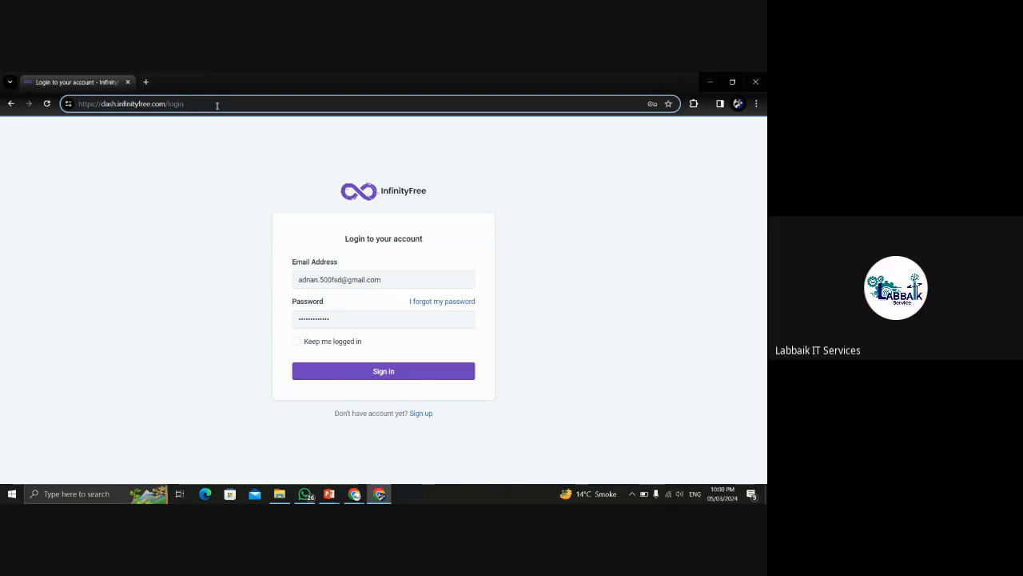
pyautogui.click(176, 128)
pyautogui.click(203, 104)
pyautogui.click(205, 105)
pyautogui.click(154, 133)
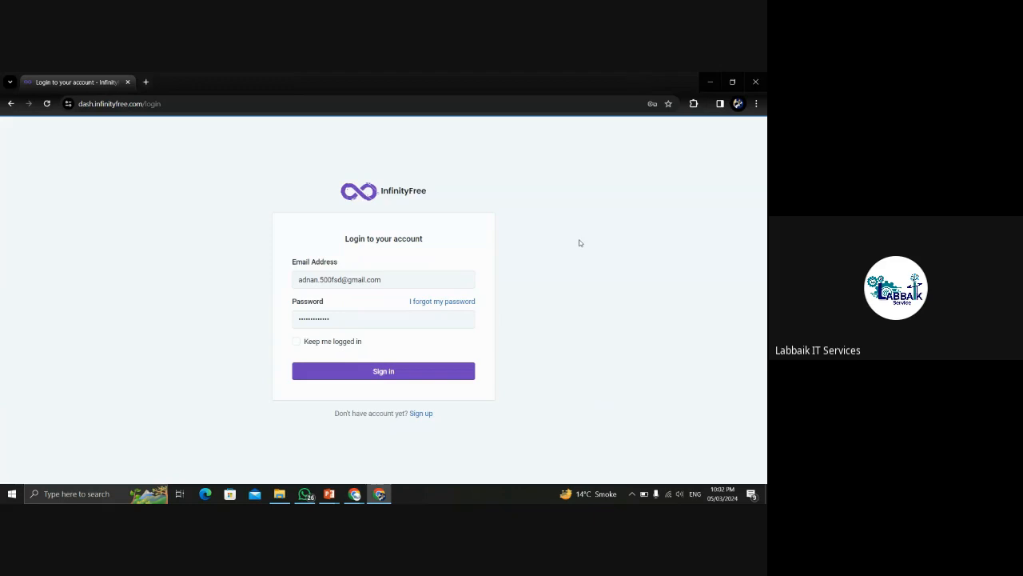
# Sign in to the InfinityFree account using the saved login details.
pyautogui.click(416, 275)
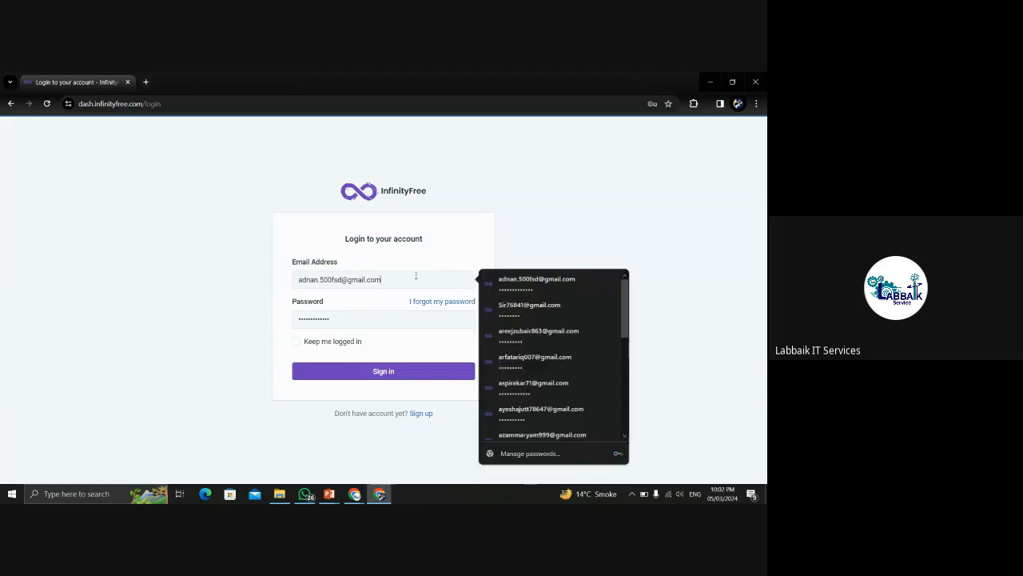
pyautogui.click(199, 252)
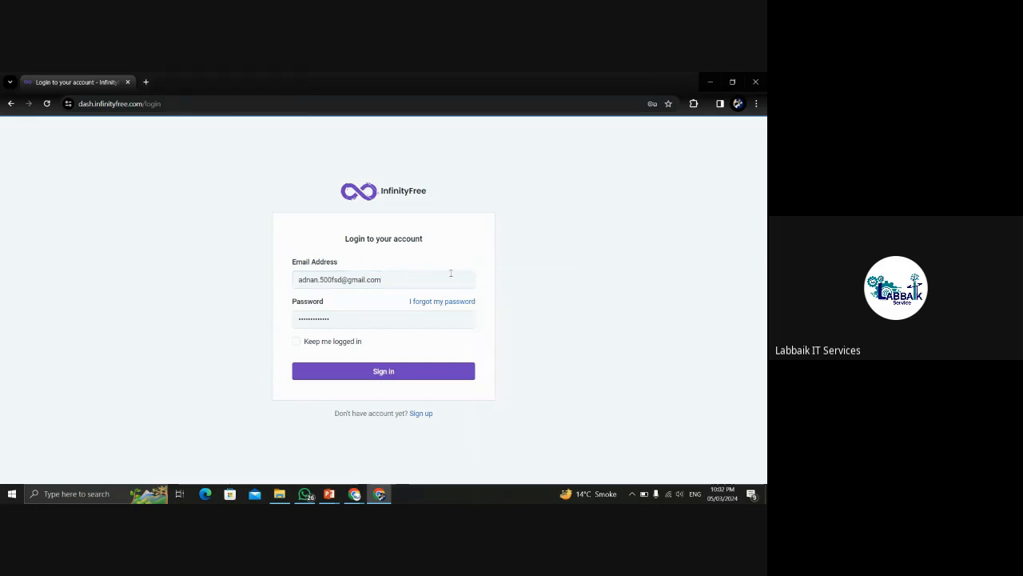
pyautogui.click(418, 276)
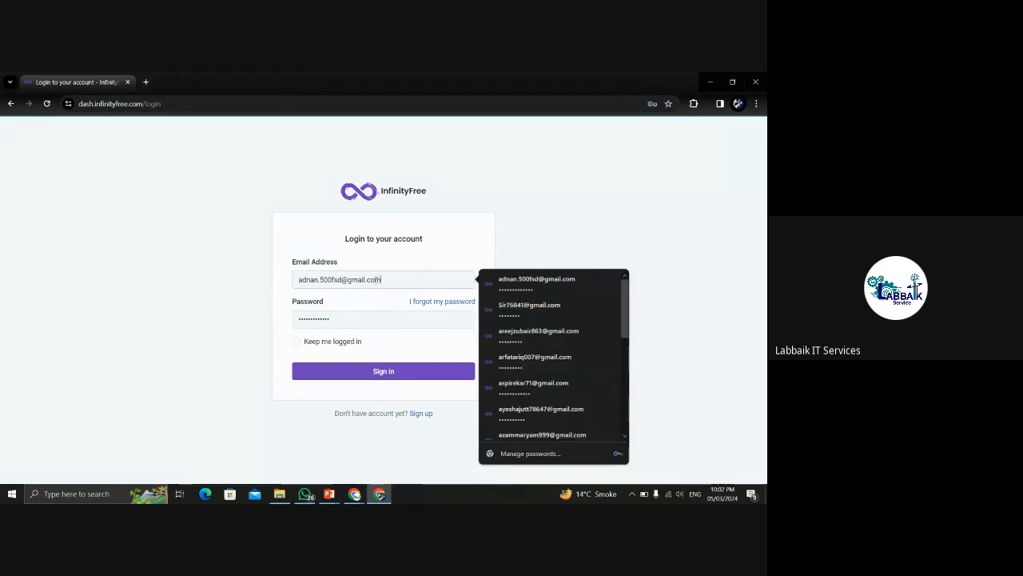
pyautogui.click(236, 267)
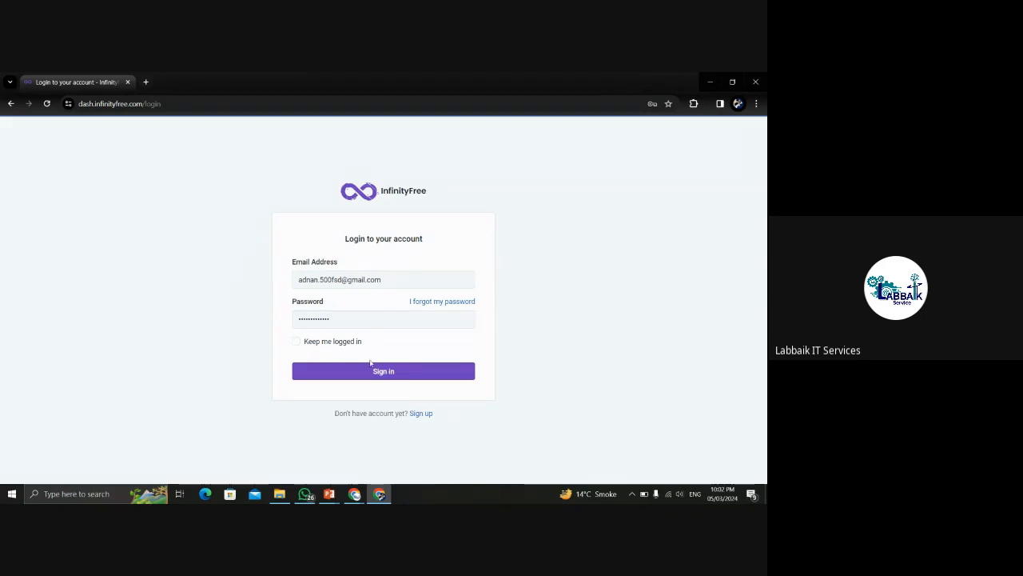
pyautogui.click(347, 373)
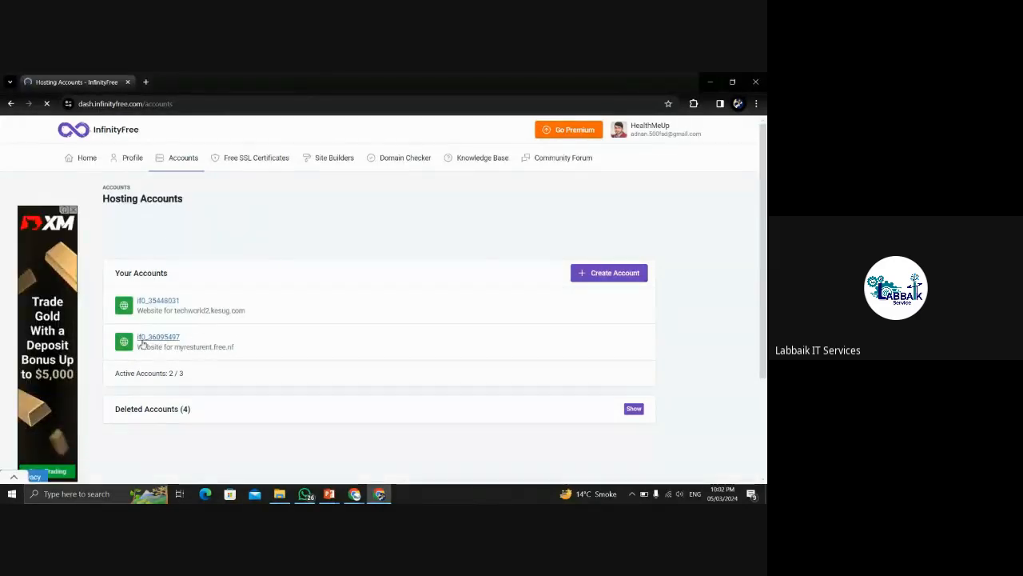
# Start creating a new hosting account and dismiss the covering ad.
pyautogui.moveTo(244, 347); pyautogui.dragTo(175, 350)
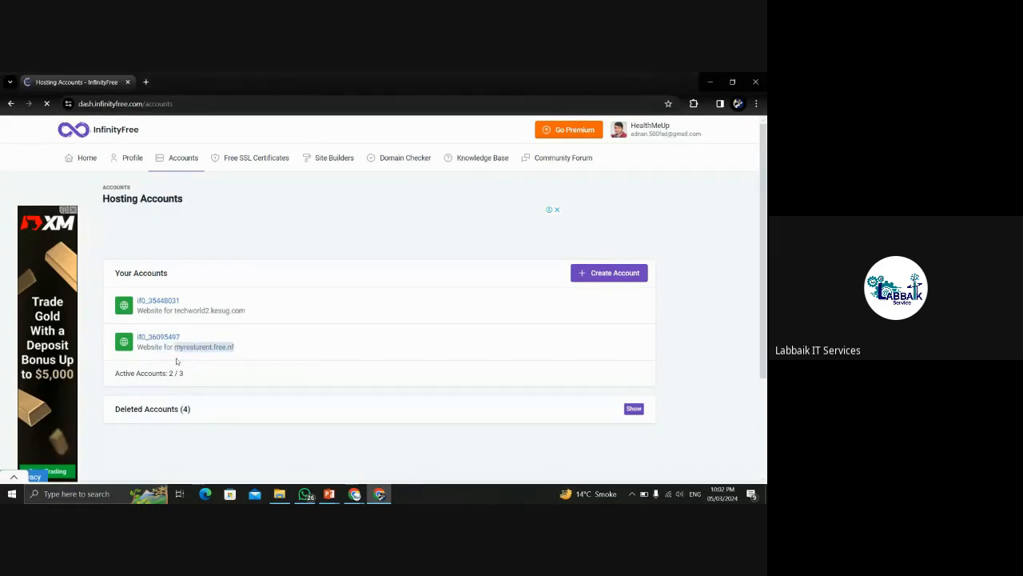
pyautogui.click(604, 273)
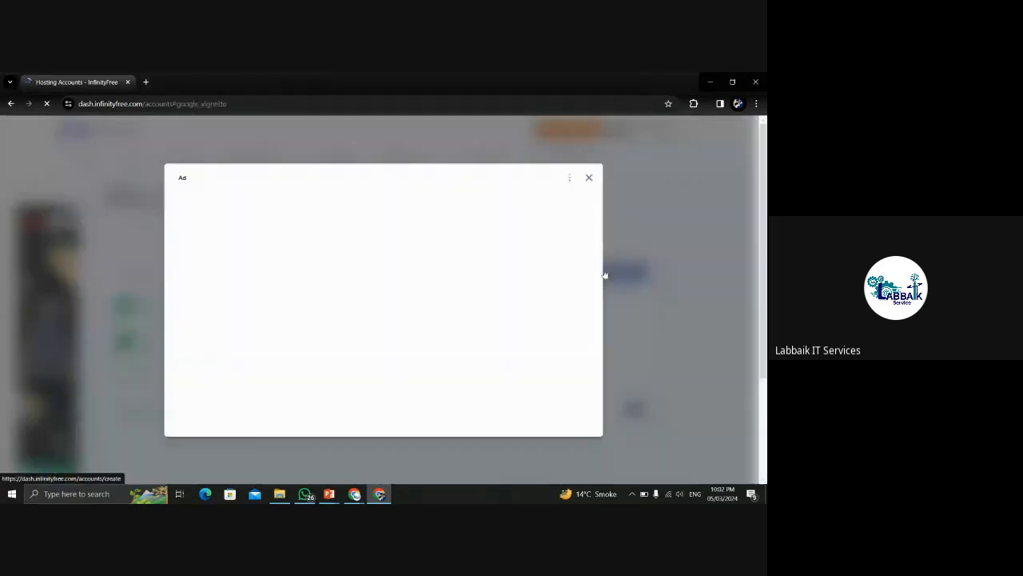
pyautogui.click(590, 176)
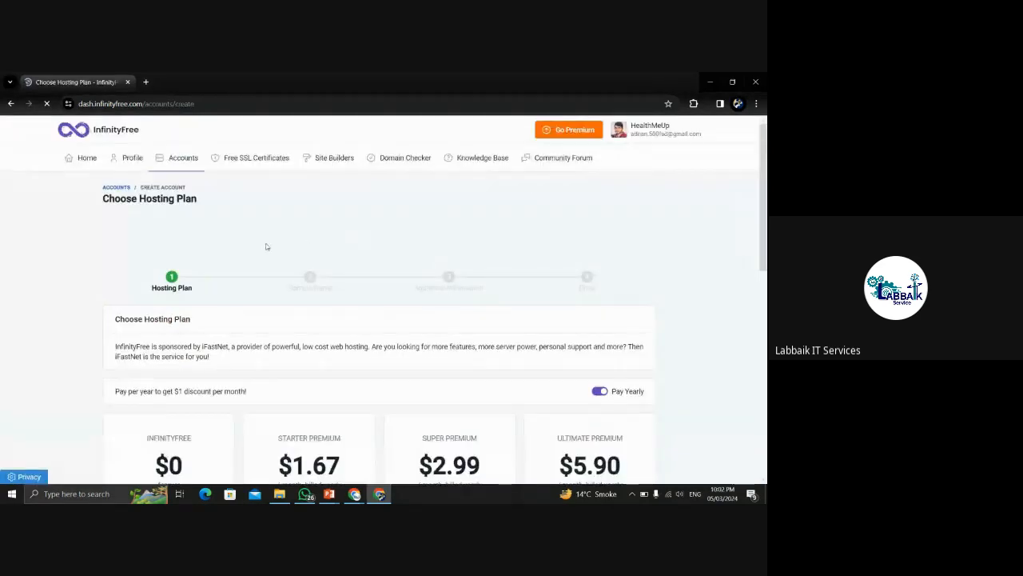
# Pick the INFINITYFREE $0 plan with Create Now after scrolling through the plans.
pyautogui.moveTo(766, 194); pyautogui.dragTo(765, 312)
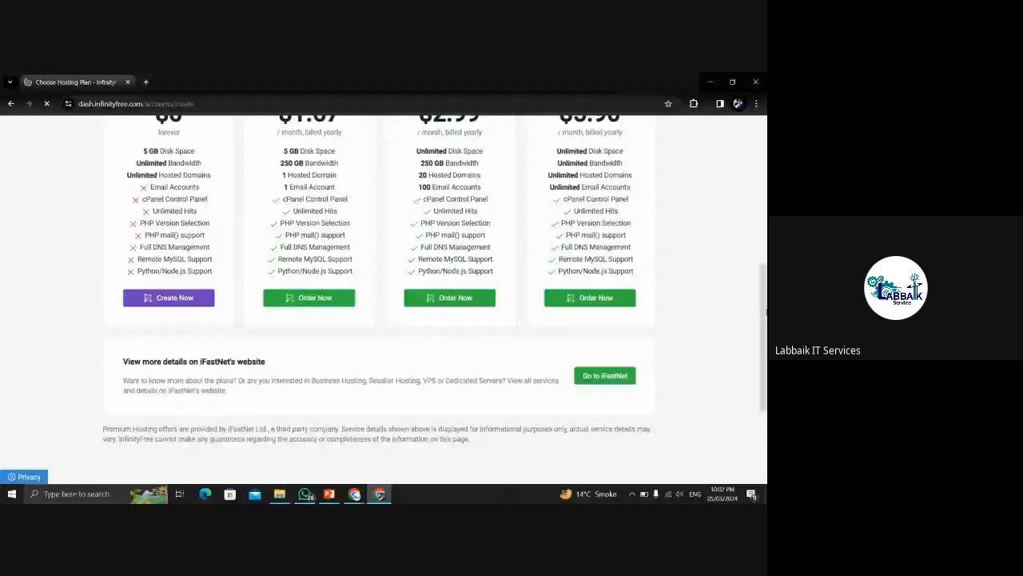
pyautogui.scroll(2, 192, 258)
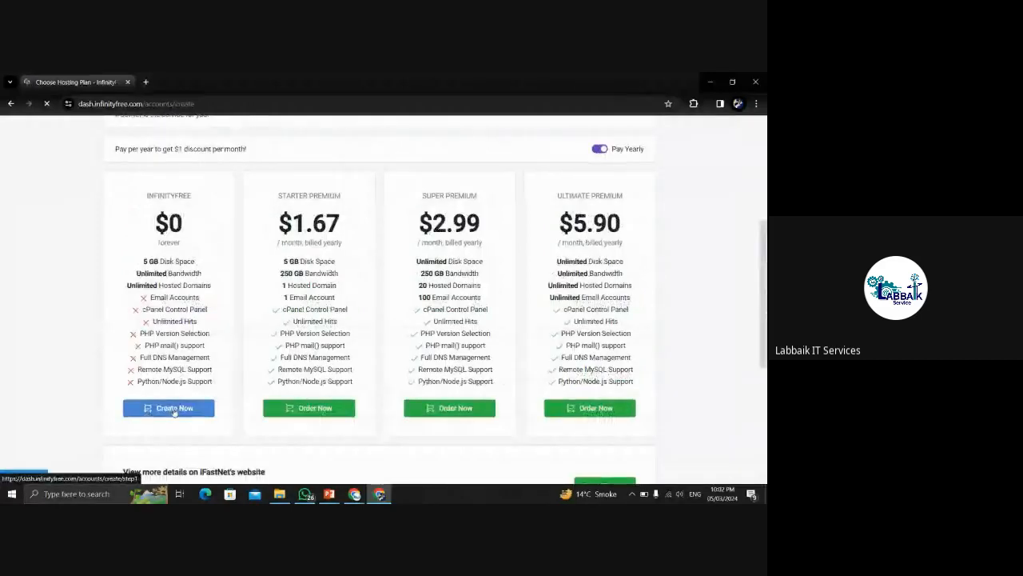
pyautogui.click(174, 411)
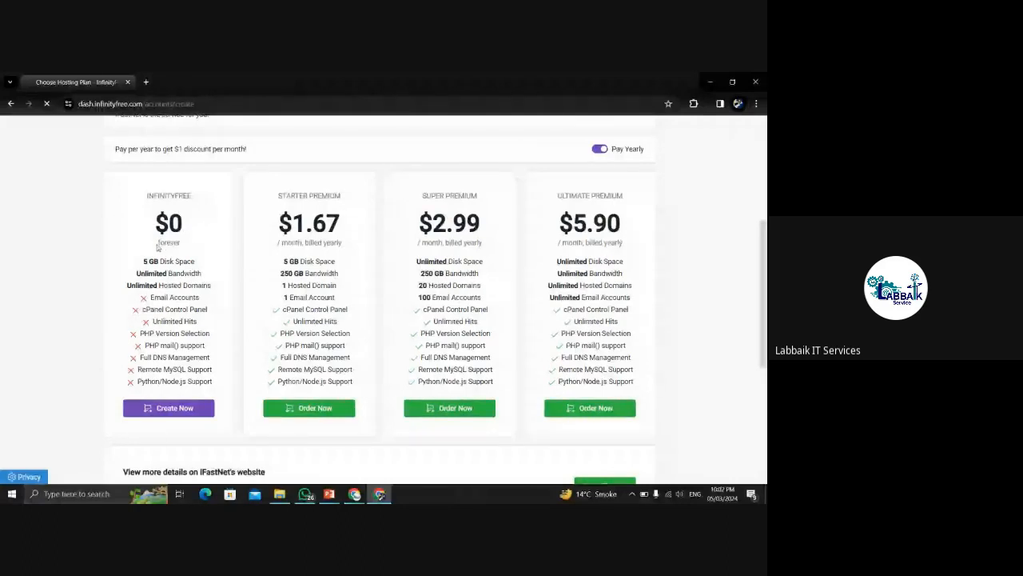
pyautogui.click(161, 409)
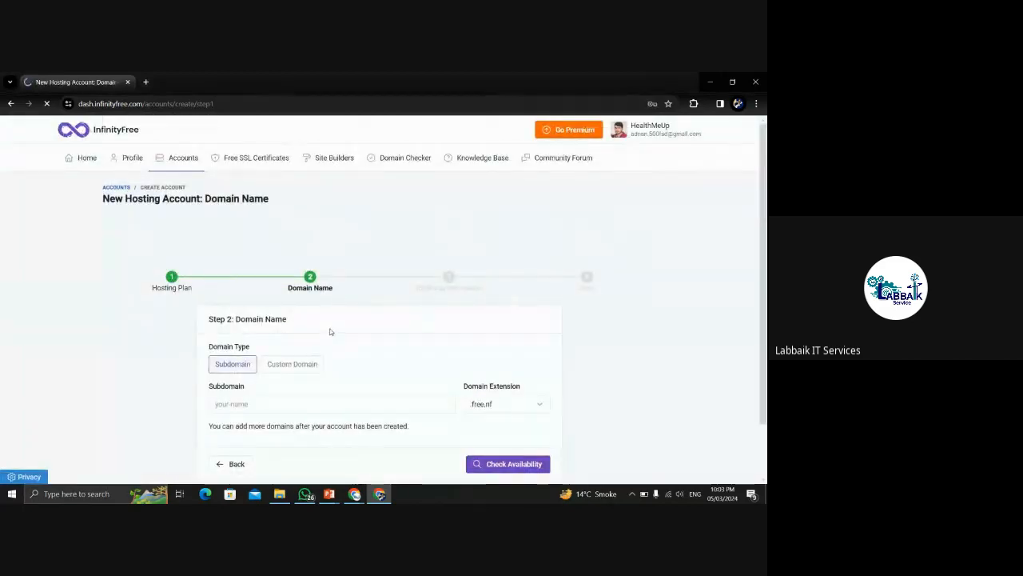
# Try the custom domain option and clear the autofilled text from its field.
pyautogui.moveTo(761, 174); pyautogui.dragTo(767, 219)
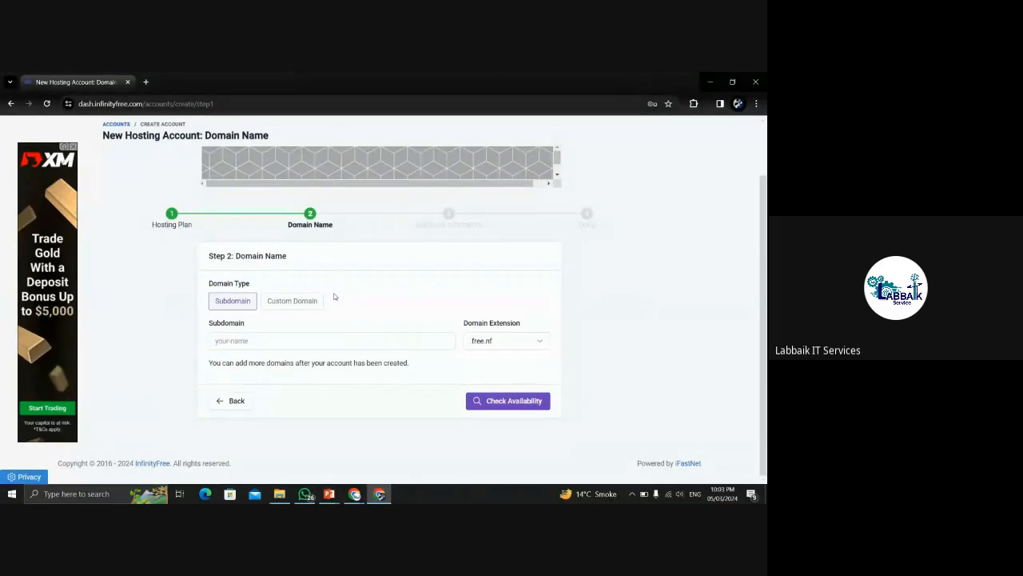
pyautogui.click(289, 302)
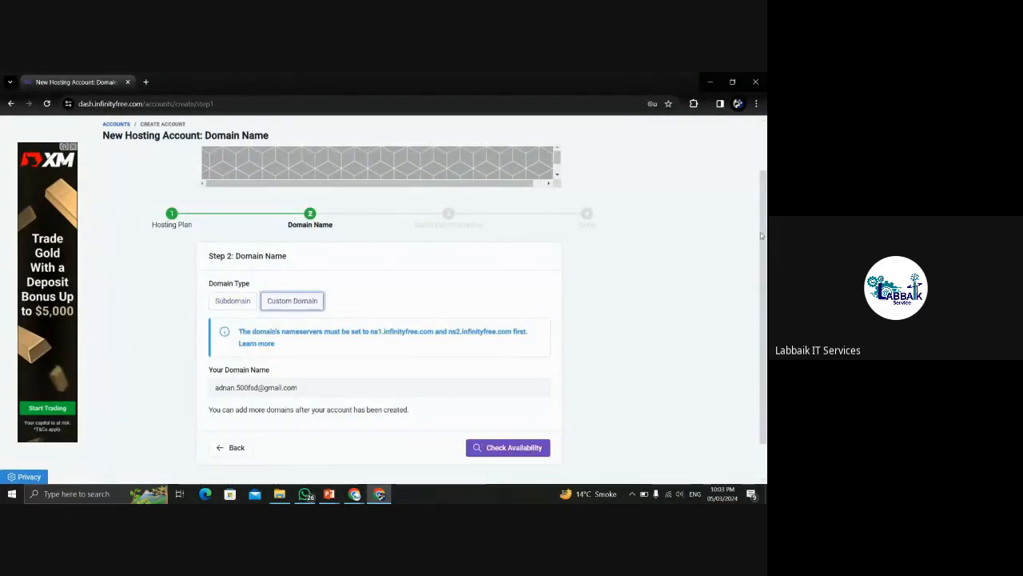
pyautogui.moveTo(763, 237); pyautogui.dragTo(764, 294)
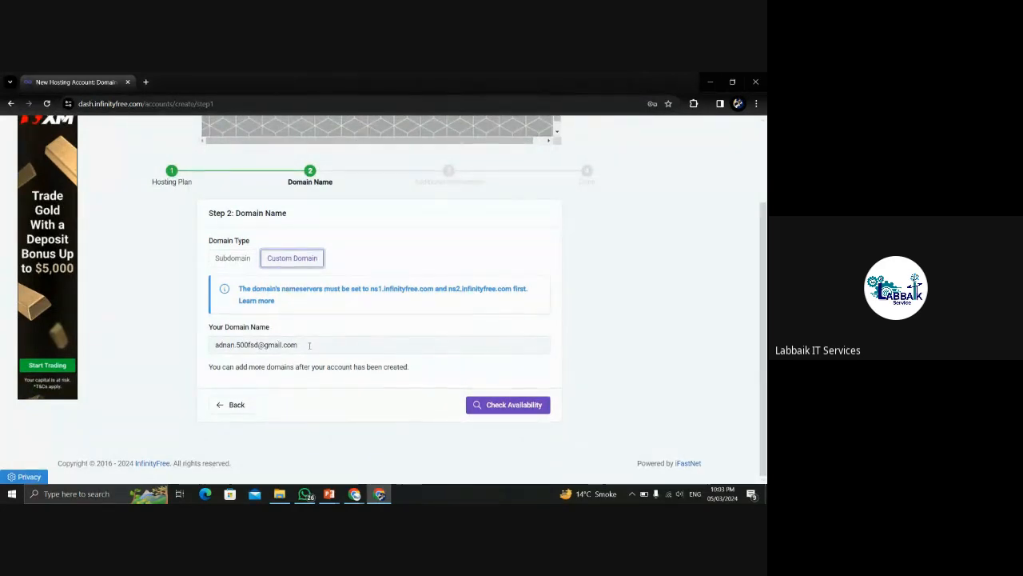
pyautogui.click(256, 344)
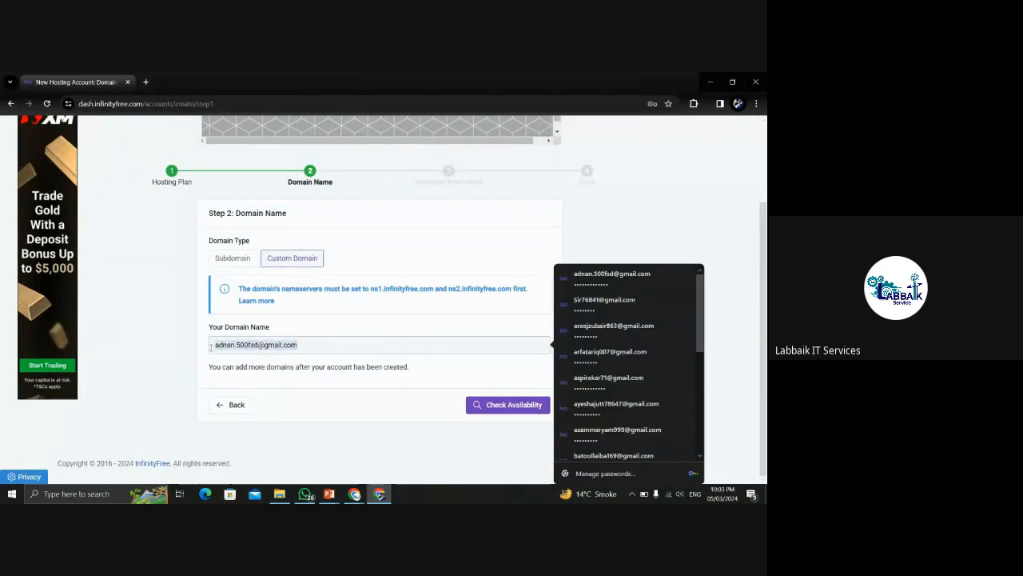
pyautogui.press('BackSpace')
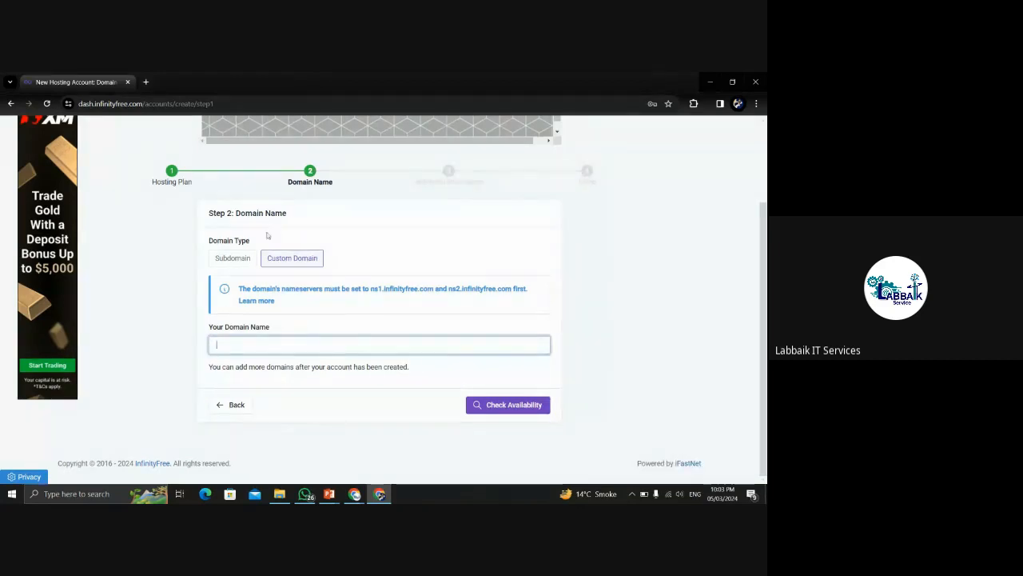
# Switch to a free subdomain, enter 'tourism' with .free.nf, and check its availability.
pyautogui.click(239, 258)
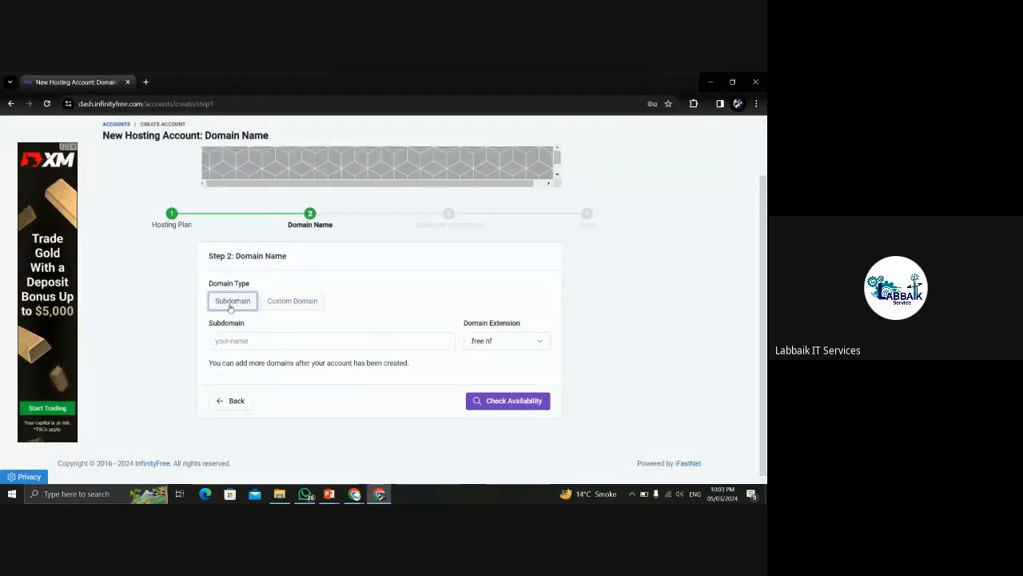
pyautogui.click(269, 341)
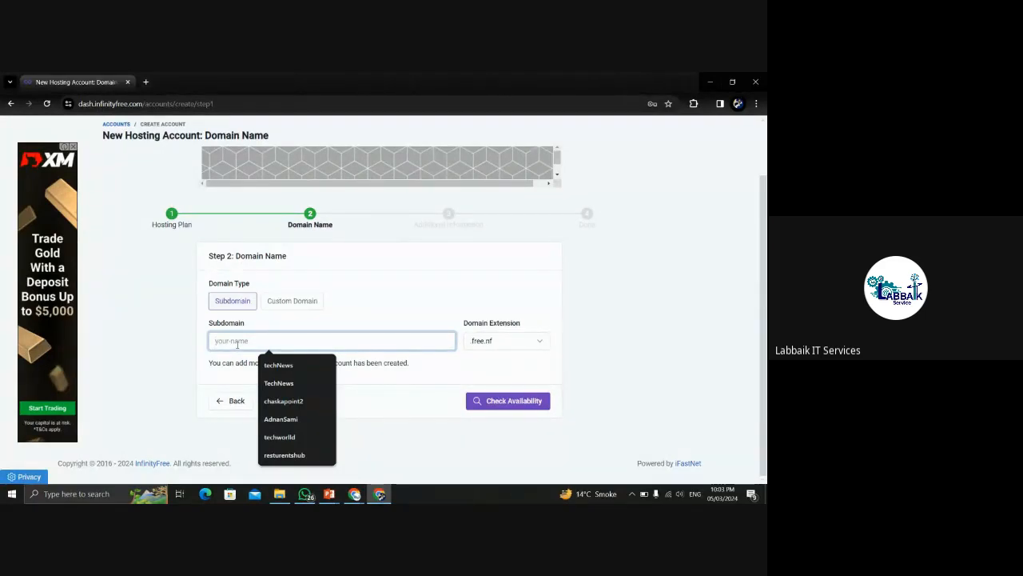
pyautogui.click(184, 343)
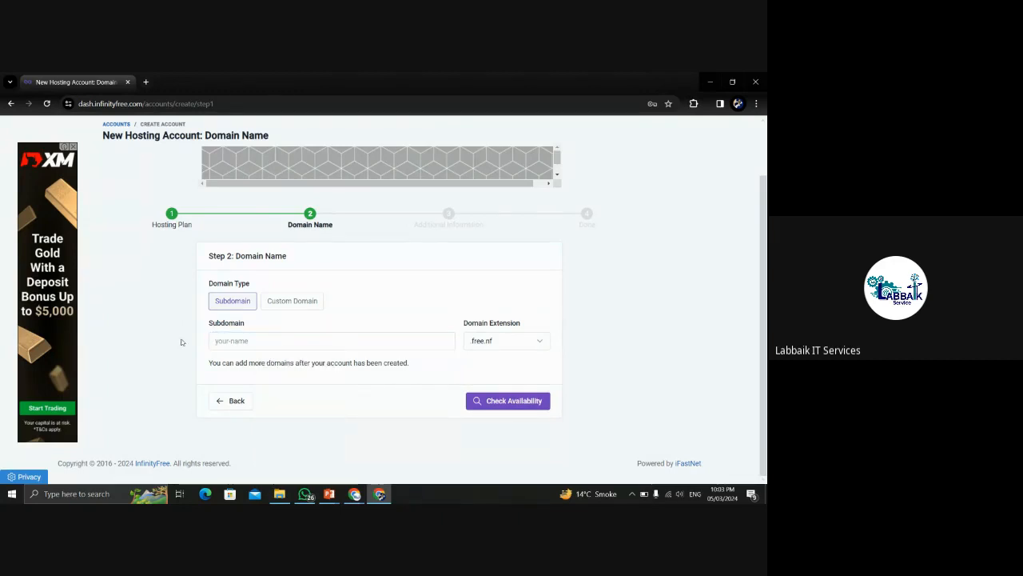
pyautogui.click(251, 344)
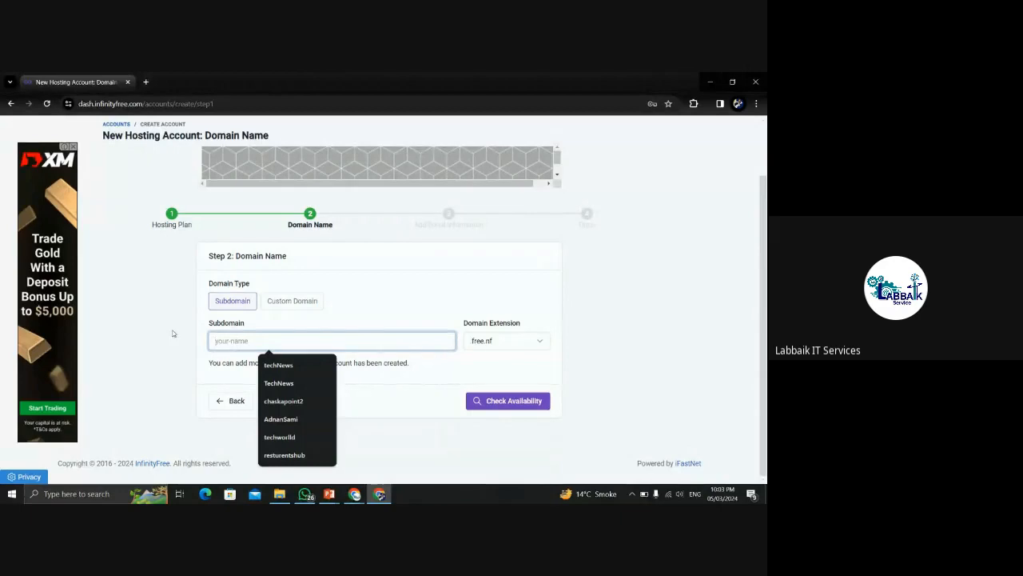
pyautogui.click(172, 334)
pyautogui.click(253, 340)
pyautogui.write('tourism')
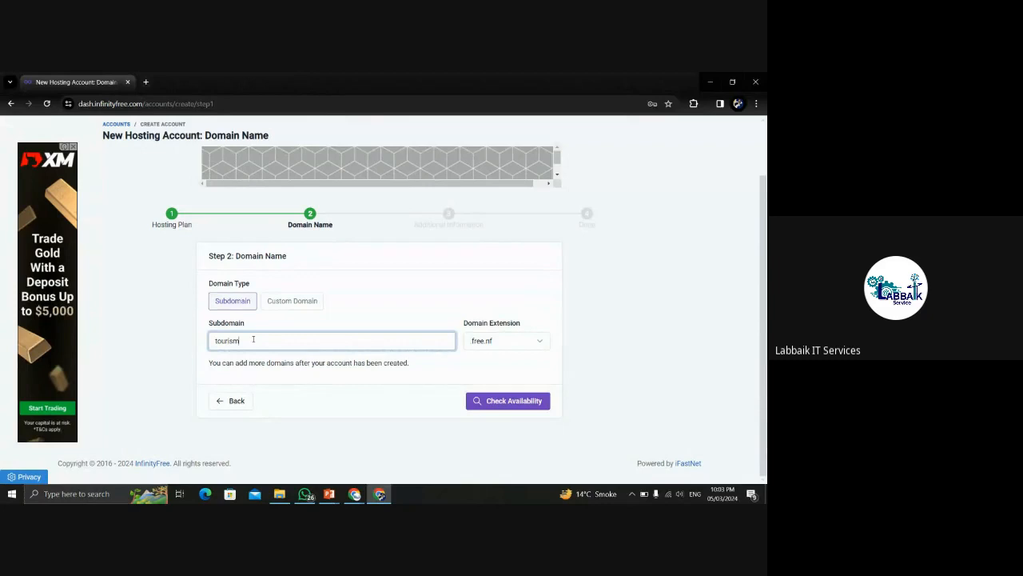
pyautogui.click(489, 342)
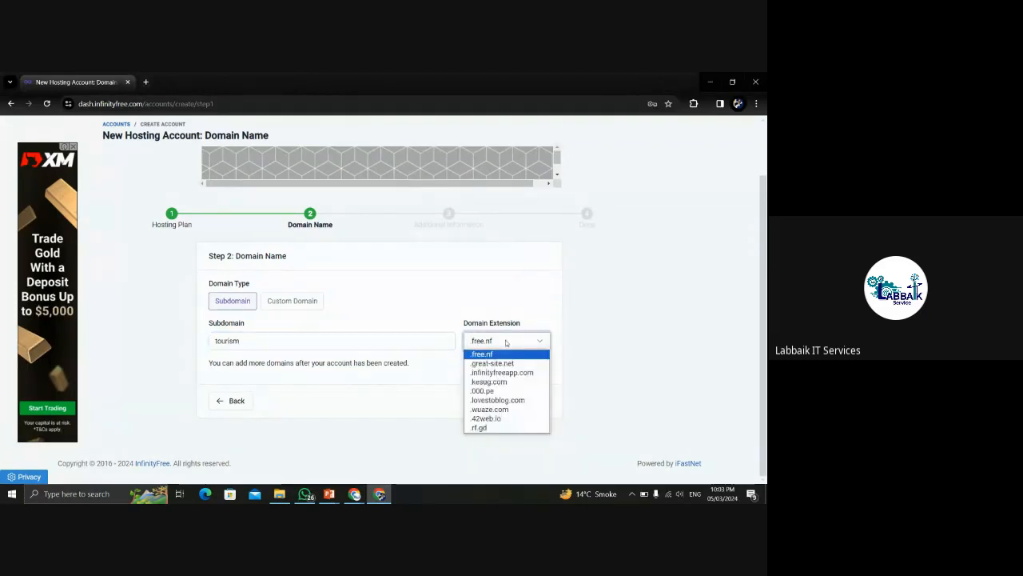
pyautogui.click(486, 342)
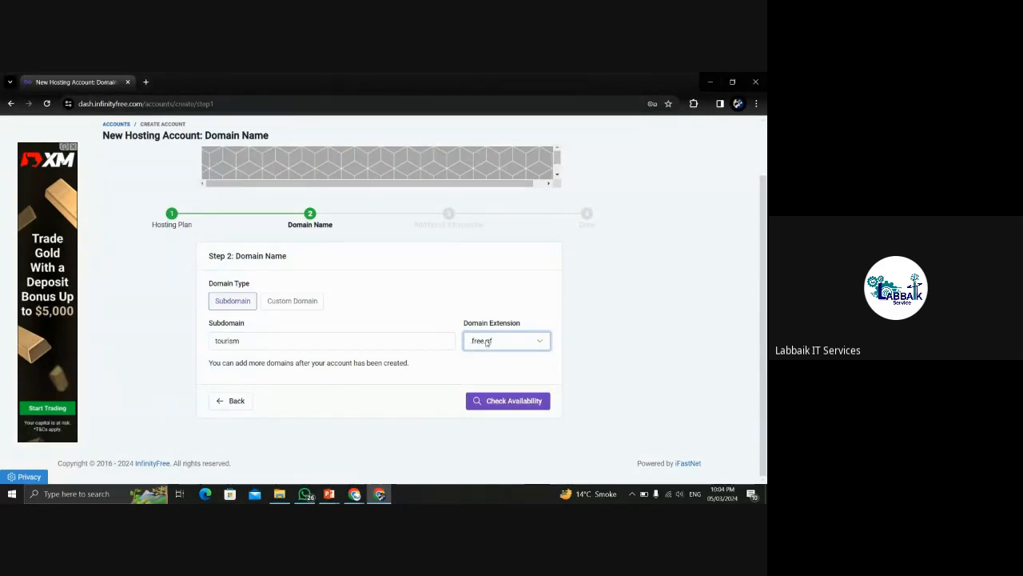
pyautogui.click(495, 402)
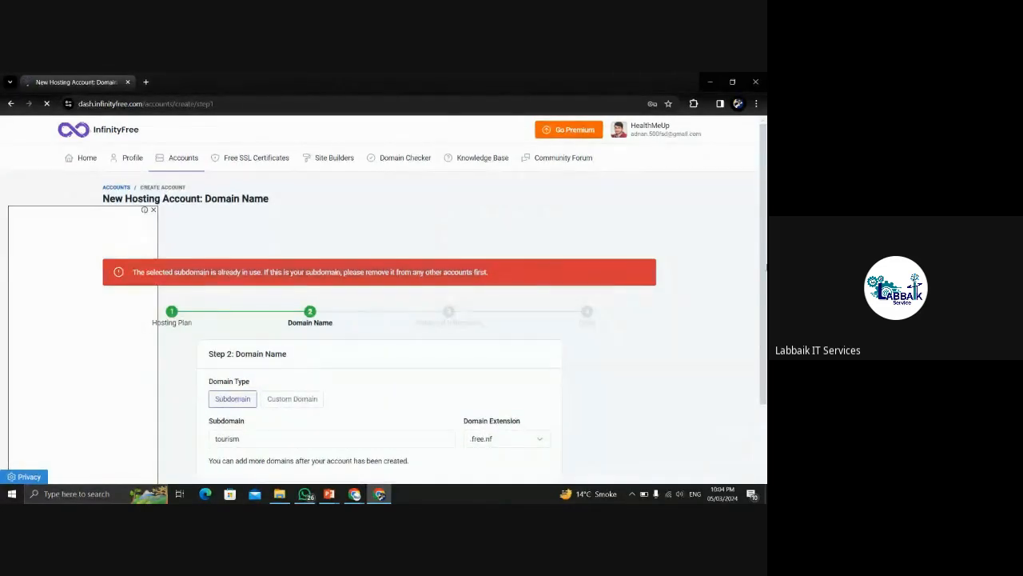
# Extend the subdomain to tourismclub and confirm tourismclub.free.nf is available.
pyautogui.scroll(-2, 766, 330)
pyautogui.click(254, 344)
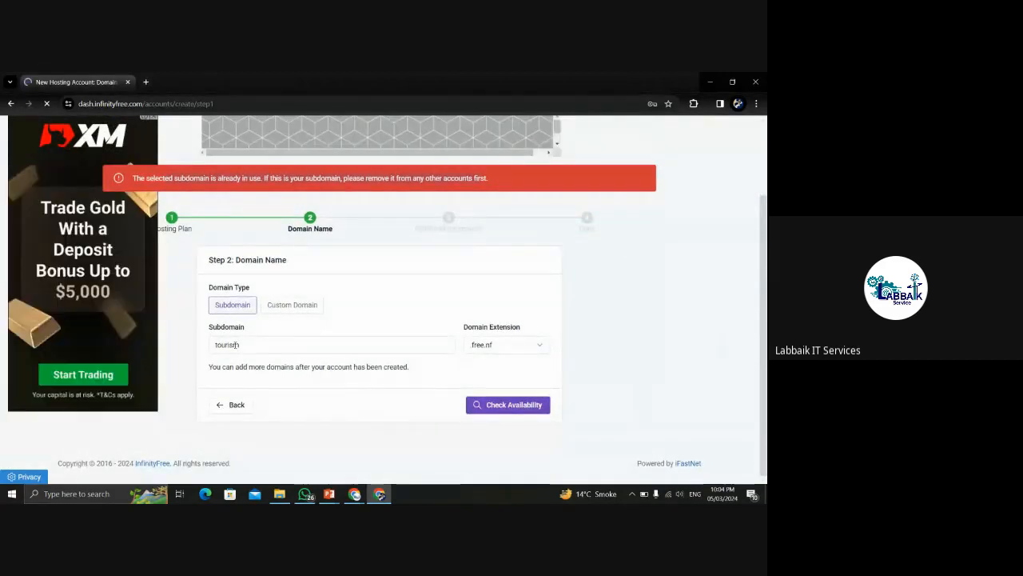
pyautogui.write('club')
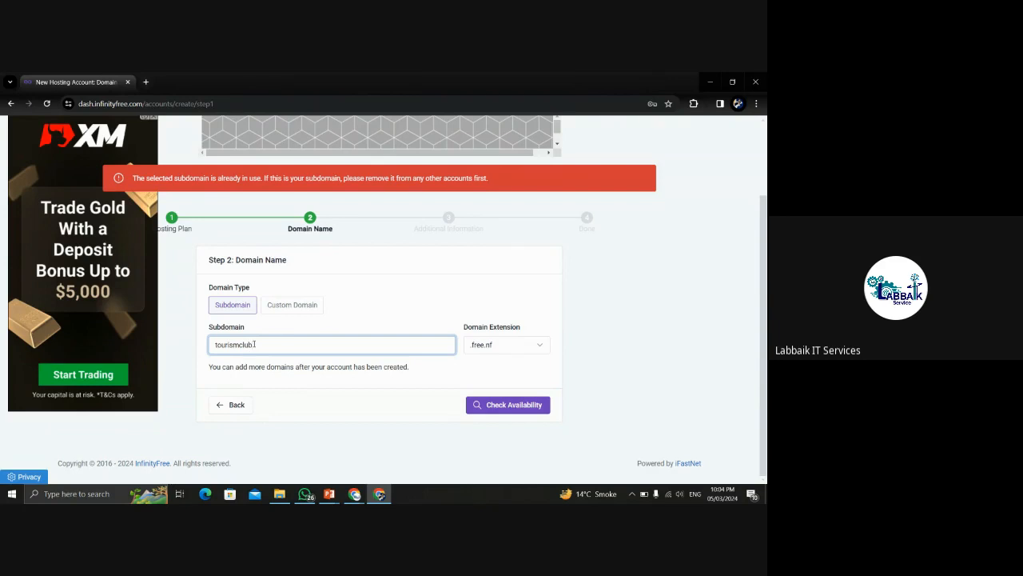
pyautogui.click(494, 413)
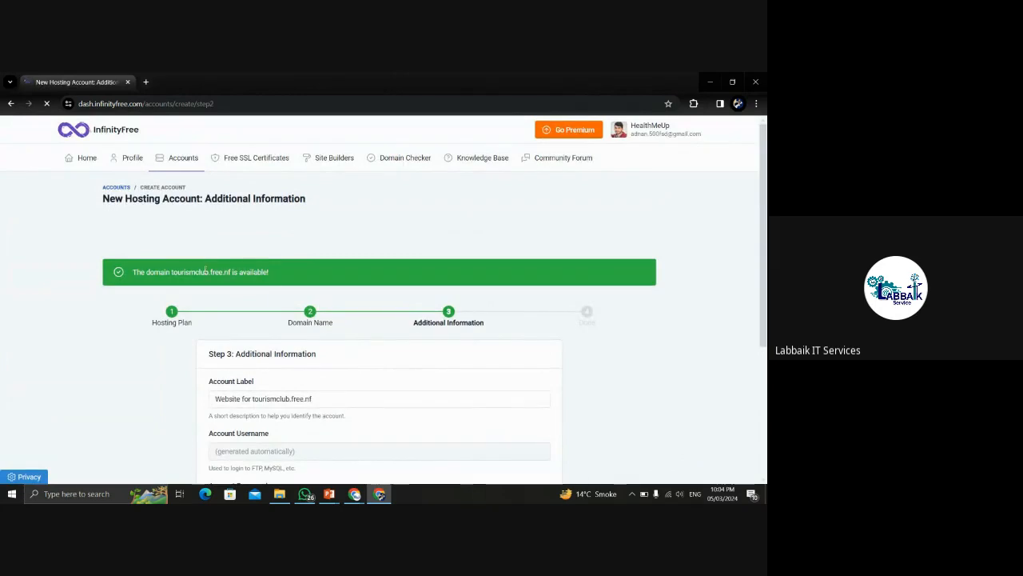
# Replace the generated password with a custom one, pass the captcha and submit the form.
pyautogui.scroll(-2, 764, 320)
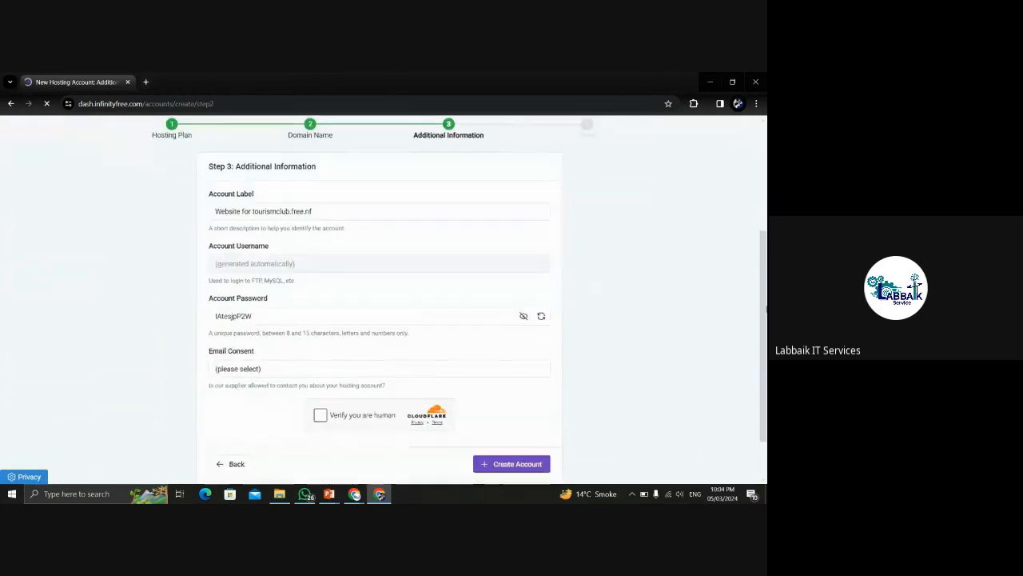
pyautogui.scroll(-1, 766, 320)
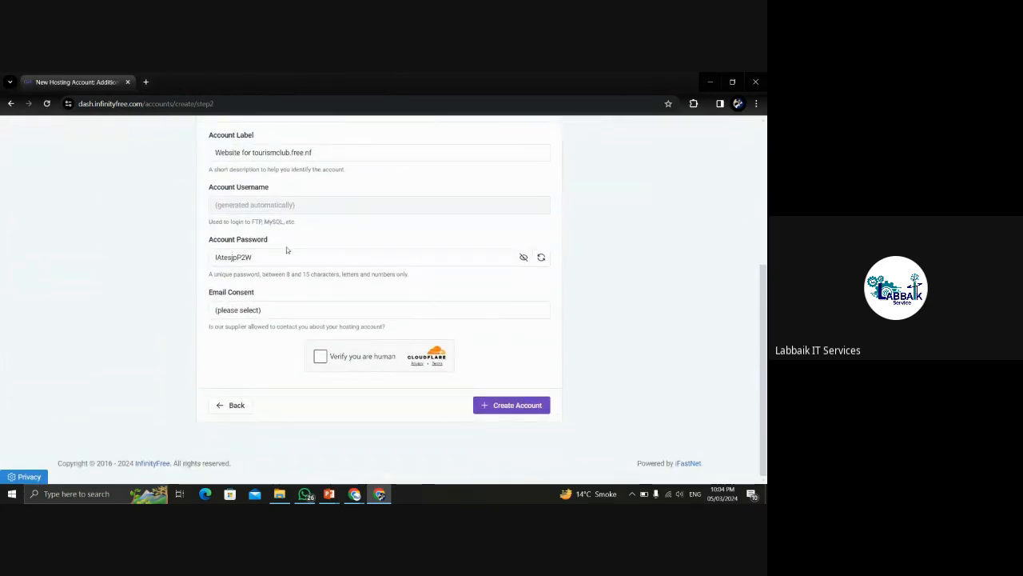
pyautogui.moveTo(255, 256); pyautogui.dragTo(198, 261)
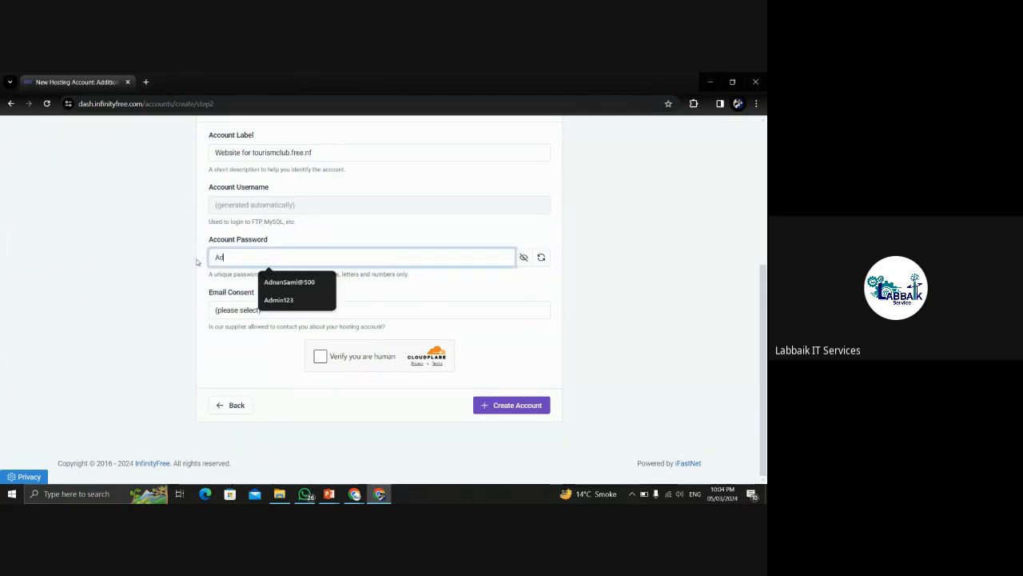
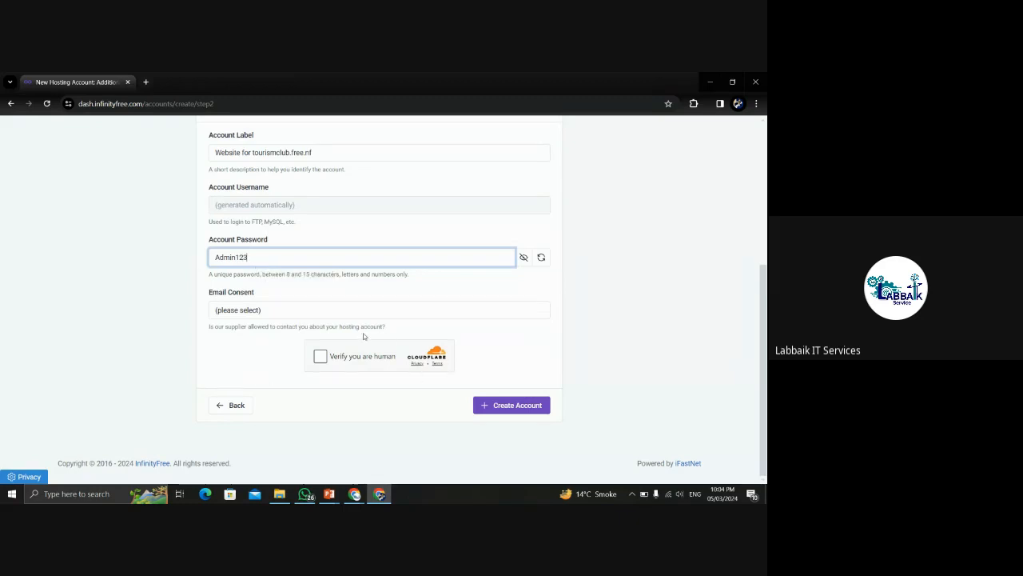
pyautogui.click(248, 312)
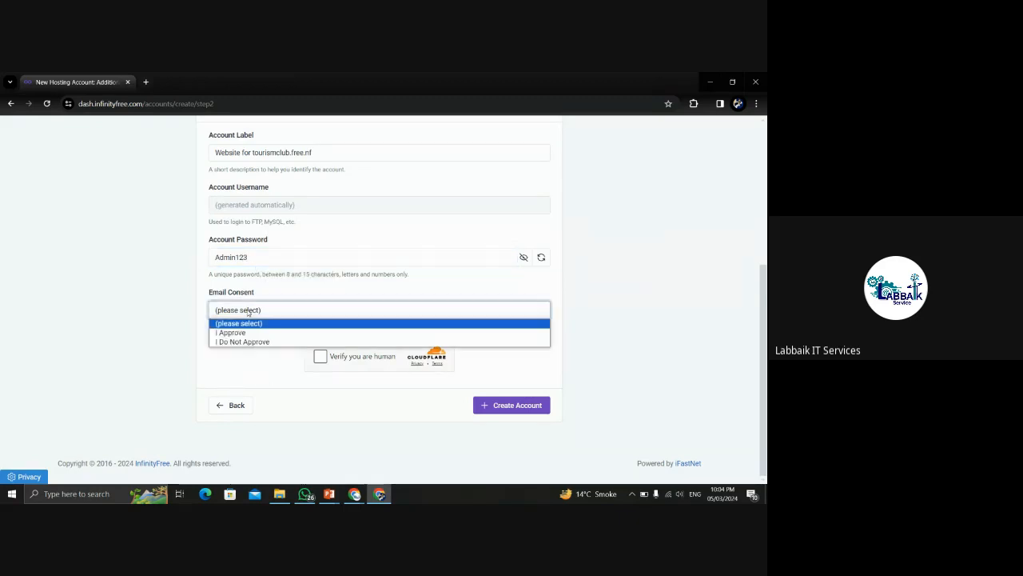
pyautogui.click(245, 312)
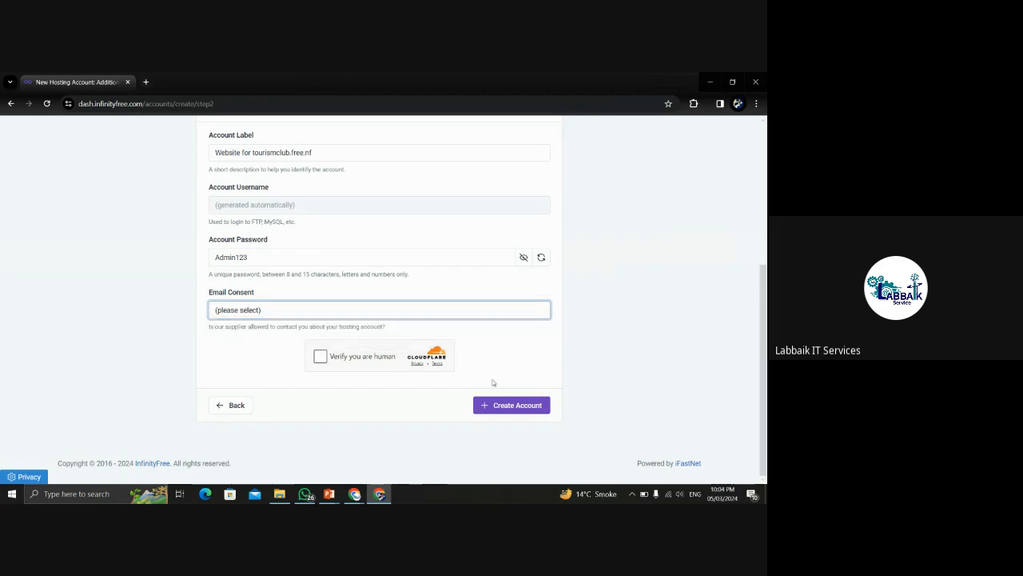
pyautogui.click(322, 358)
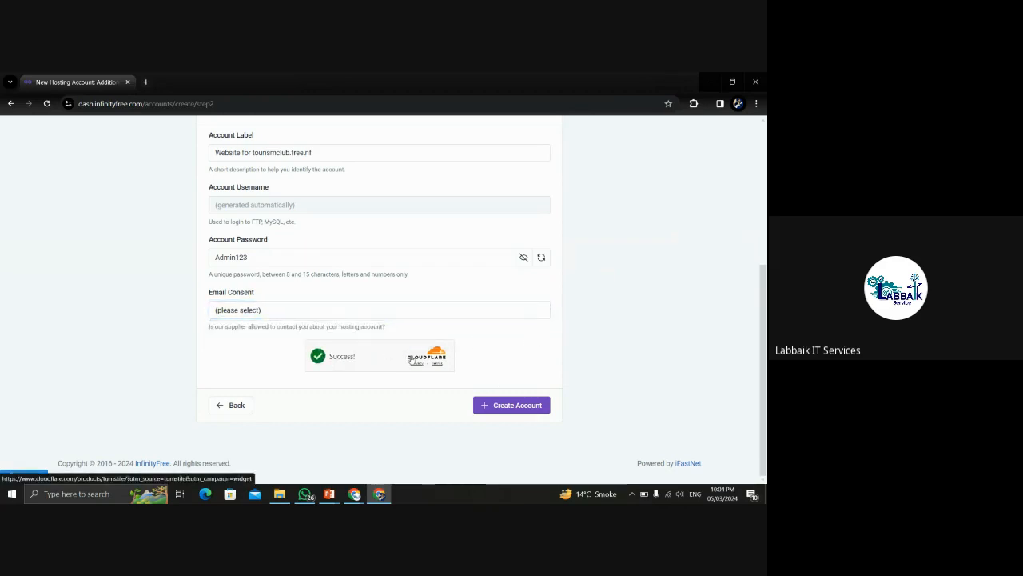
pyautogui.click(508, 407)
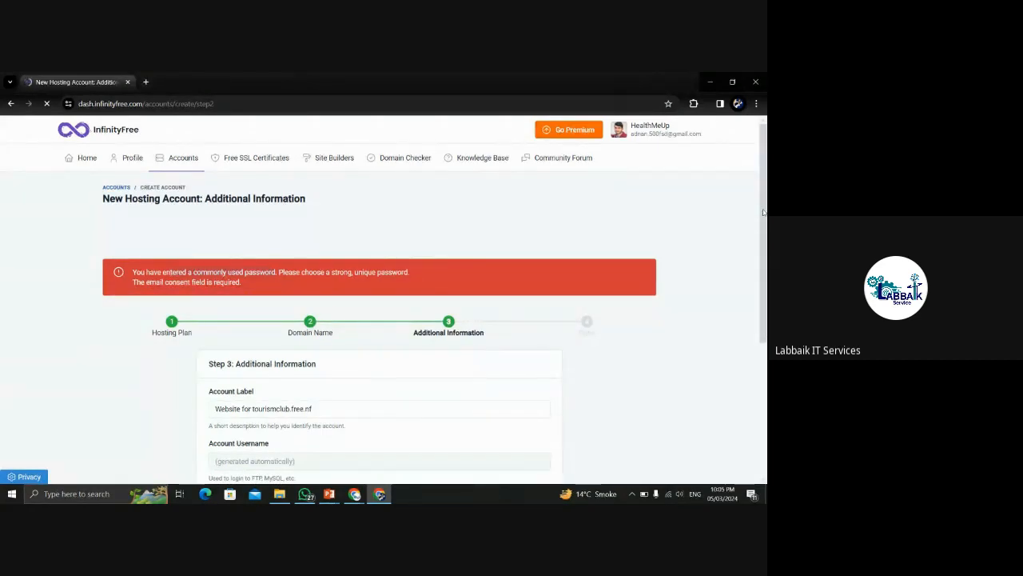
# Try a different custom account password and resubmit the form.
pyautogui.scroll(-3, 764, 212)
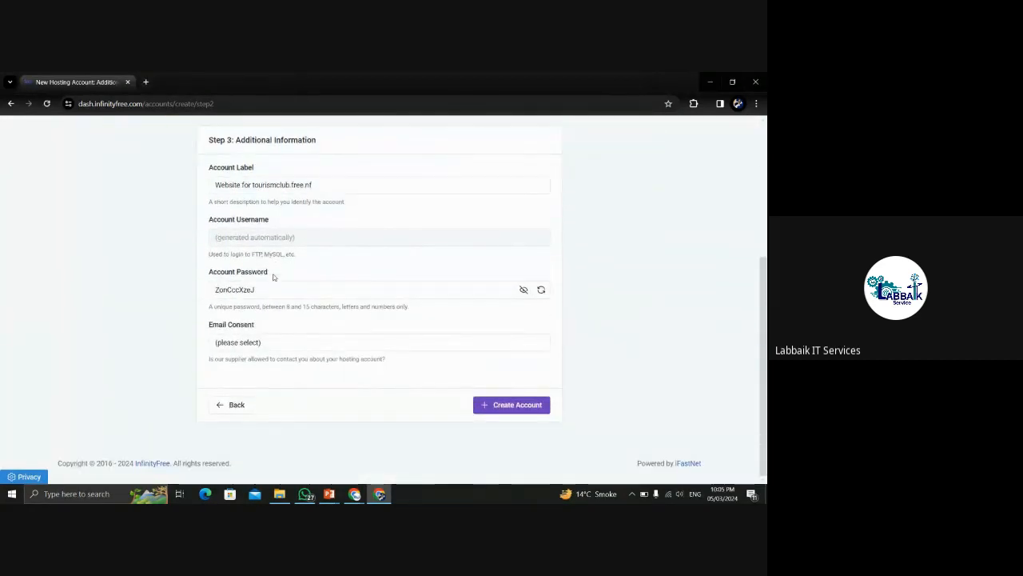
pyautogui.moveTo(268, 289); pyautogui.dragTo(199, 292)
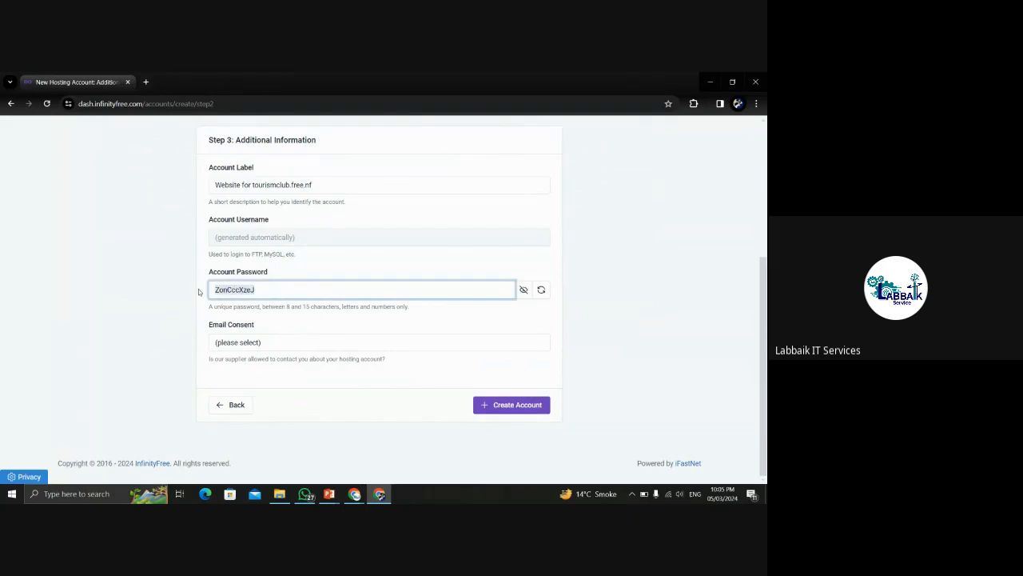
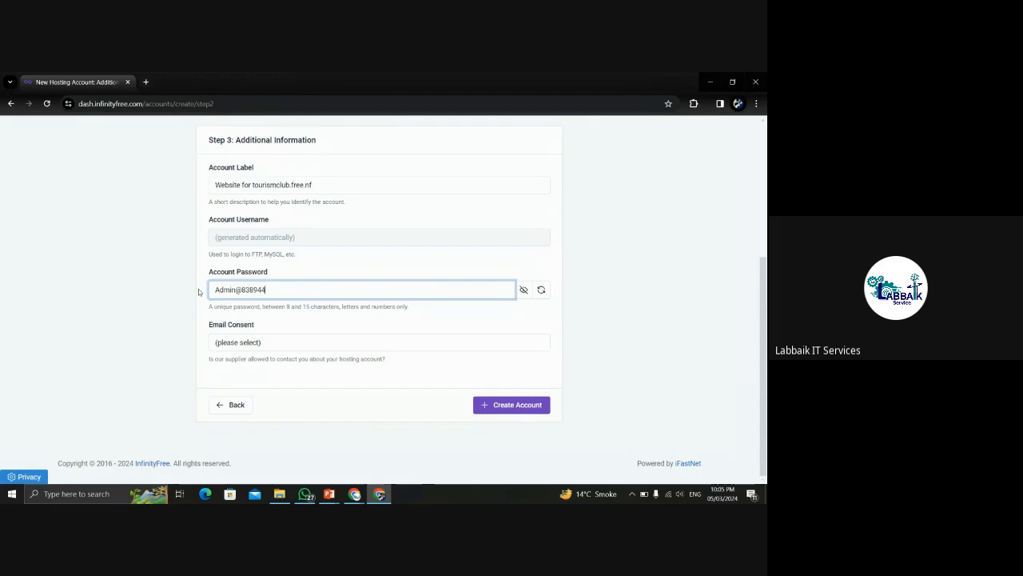
pyautogui.click(497, 404)
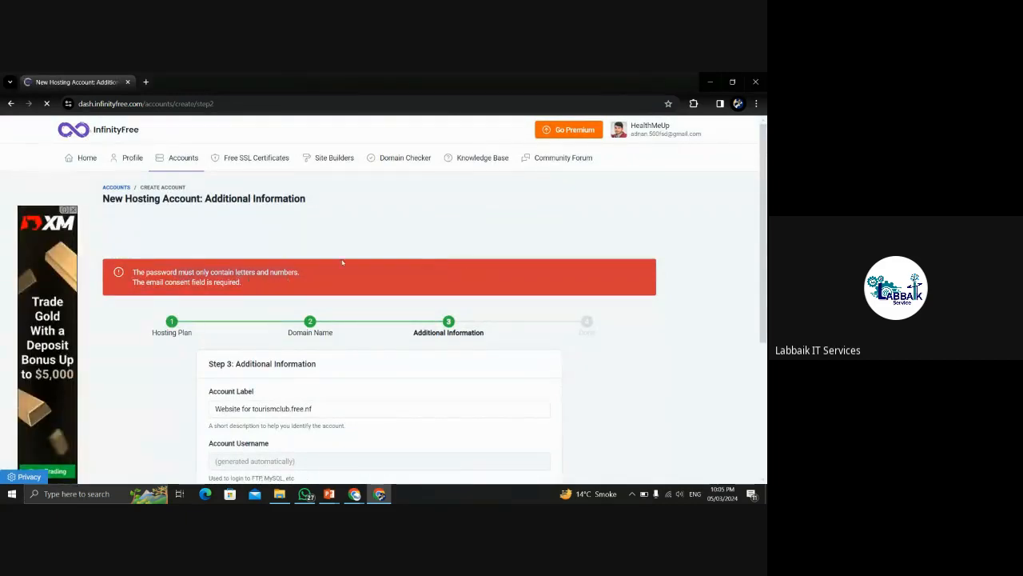
# Keep the generated password, set Email Consent to I Do Not Approve, and create the account.
pyautogui.moveTo(763, 229); pyautogui.dragTo(767, 372)
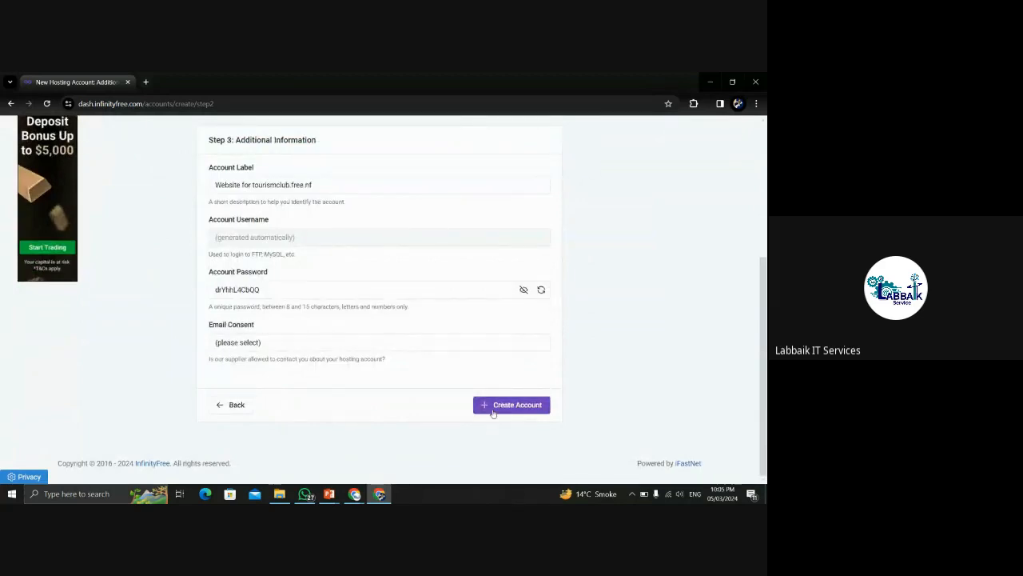
pyautogui.moveTo(272, 290); pyautogui.dragTo(216, 288)
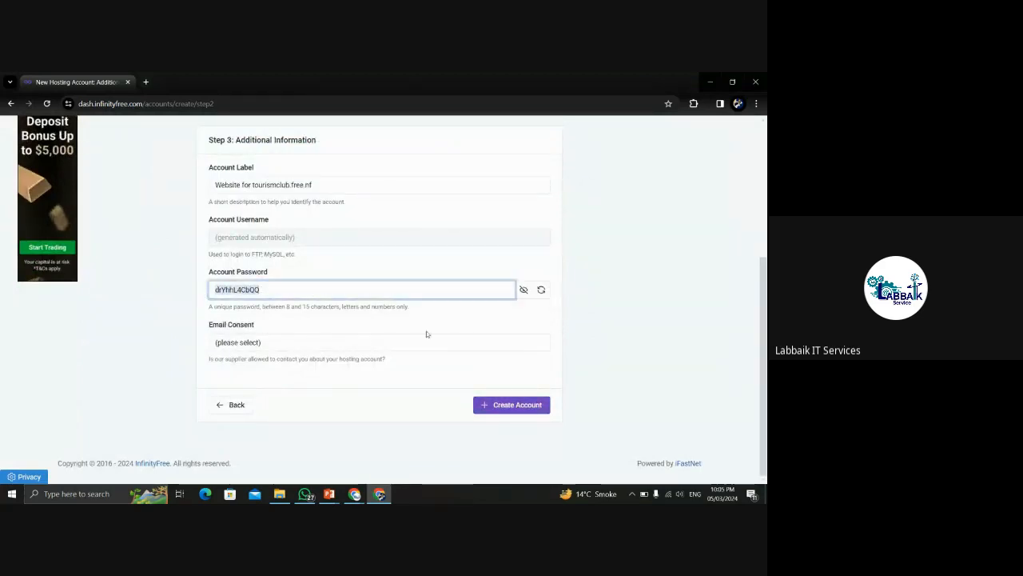
pyautogui.click(515, 407)
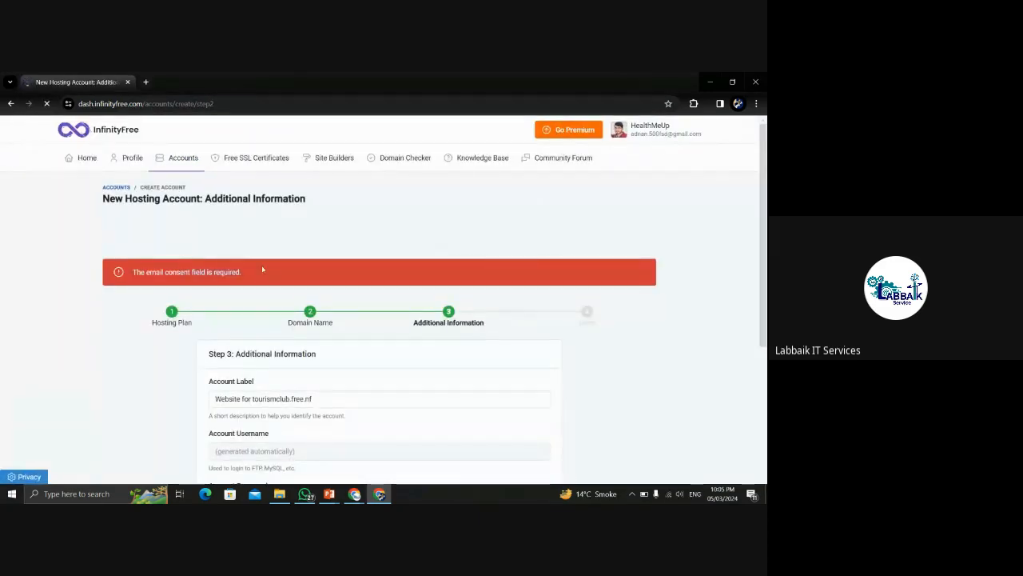
pyautogui.scroll(-4, 328, 390)
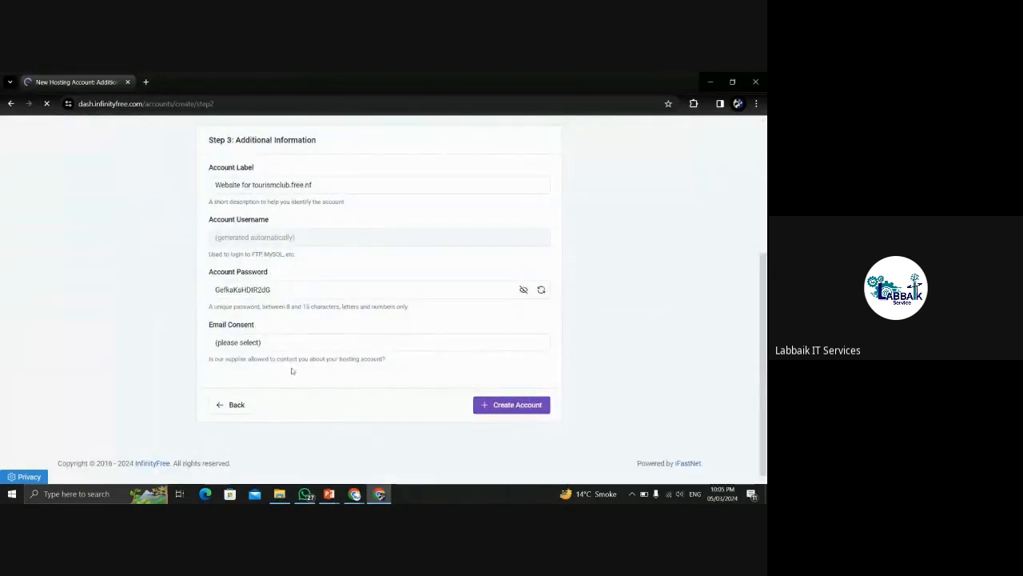
pyautogui.click(263, 342)
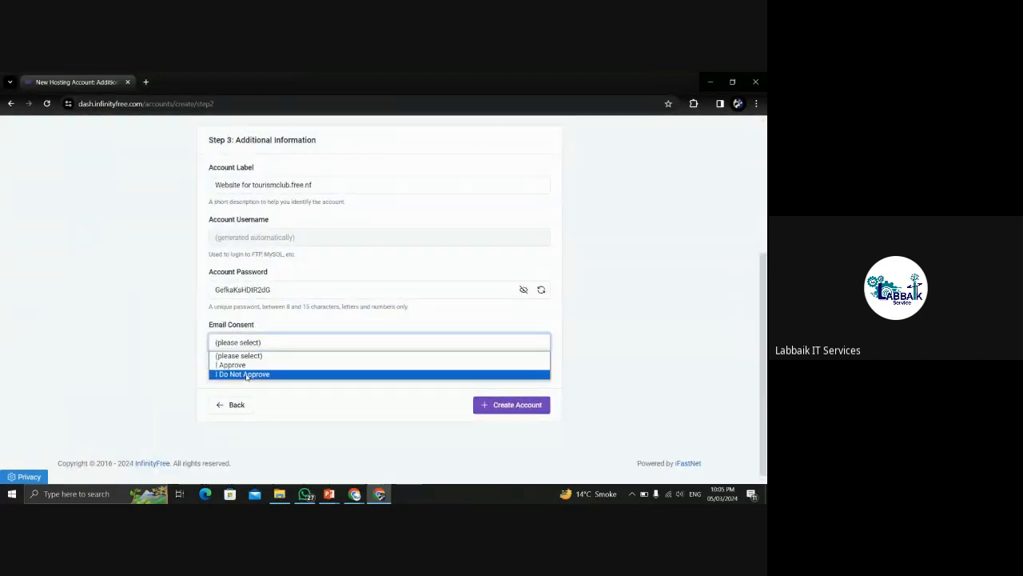
pyautogui.click(245, 374)
pyautogui.click(510, 408)
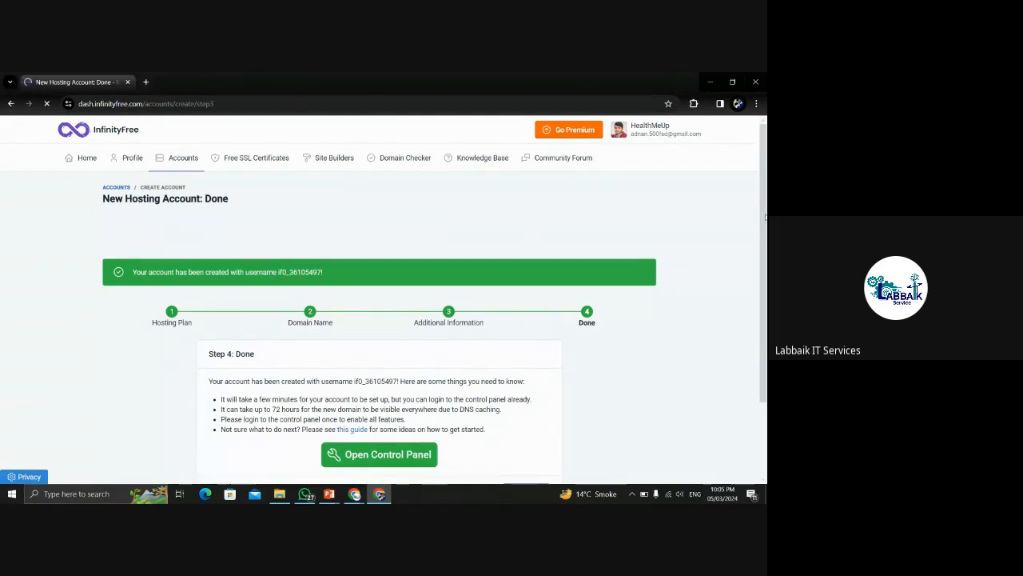
# Finish the new account setup and return to the hosting accounts list.
pyautogui.moveTo(765, 217); pyautogui.dragTo(763, 257)
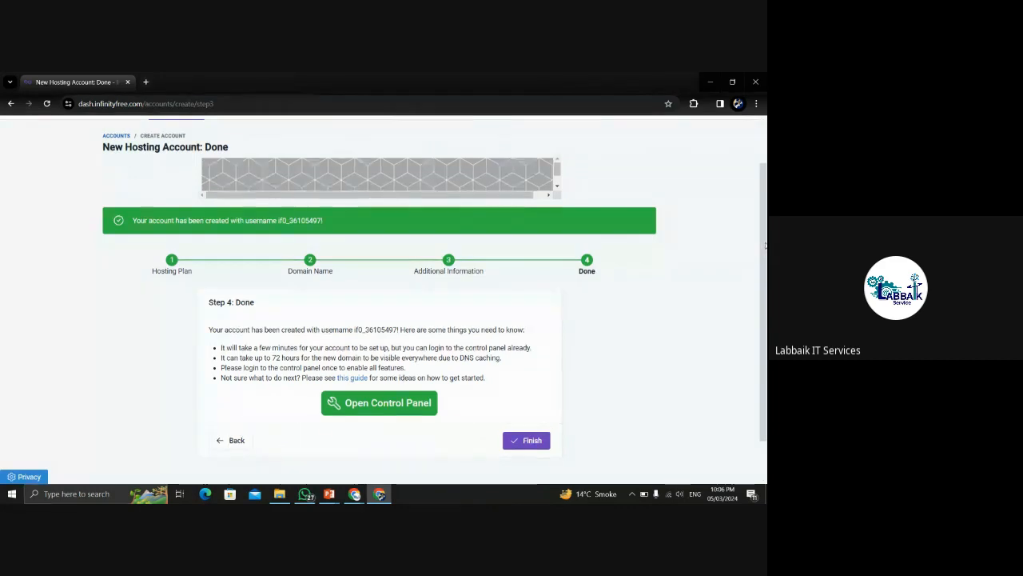
pyautogui.moveTo(763, 254); pyautogui.dragTo(763, 298)
pyautogui.click(526, 395)
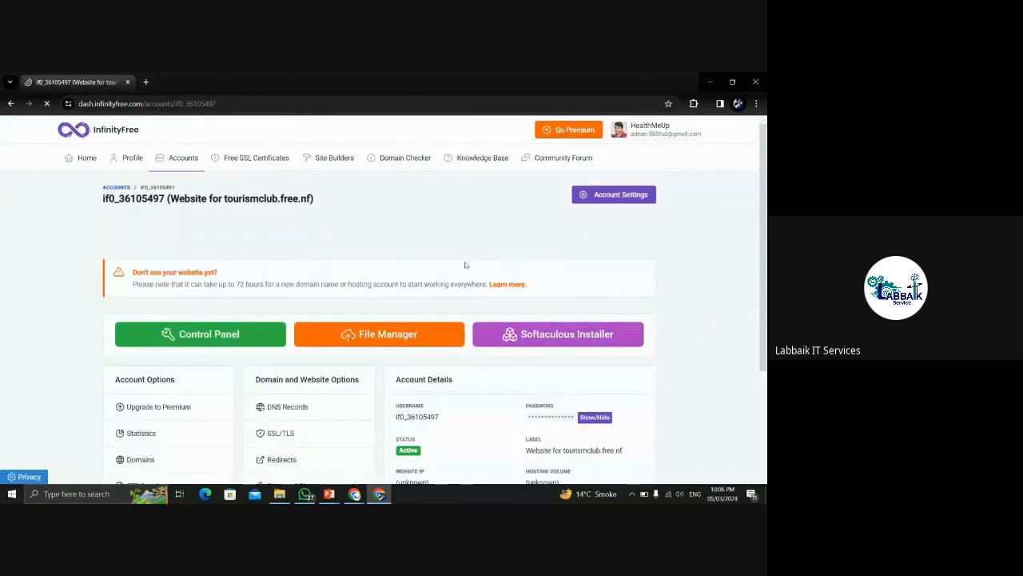
pyautogui.click(85, 159)
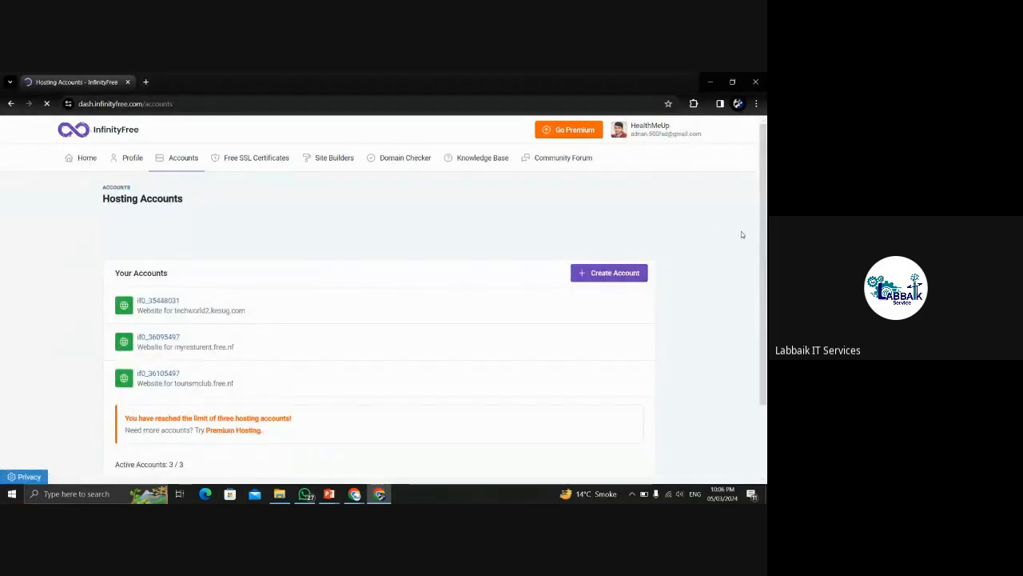
# Open the tourismclub.free.nf account and review its options and details.
pyautogui.scroll(-3, 741, 231)
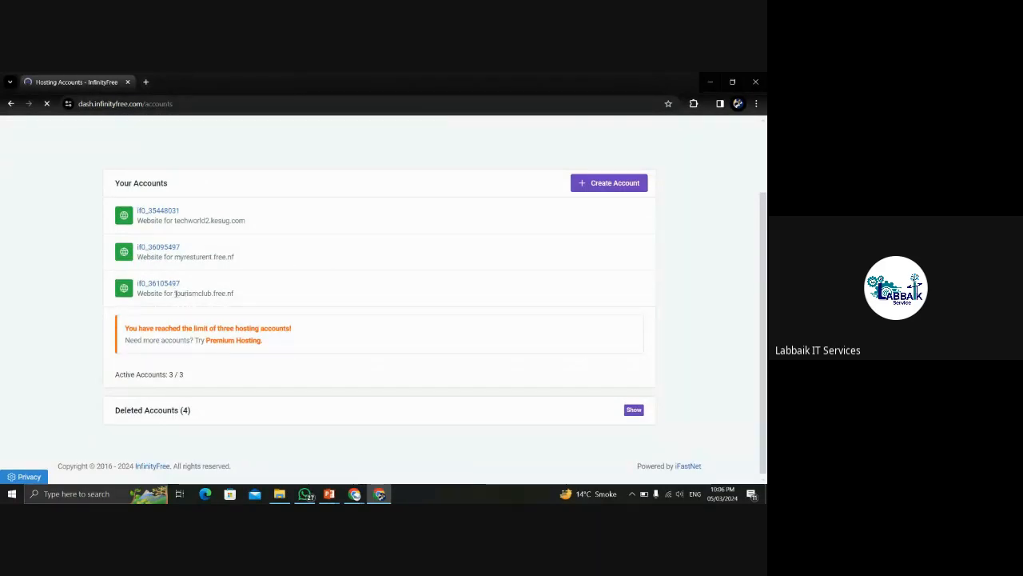
pyautogui.moveTo(173, 293); pyautogui.dragTo(235, 298)
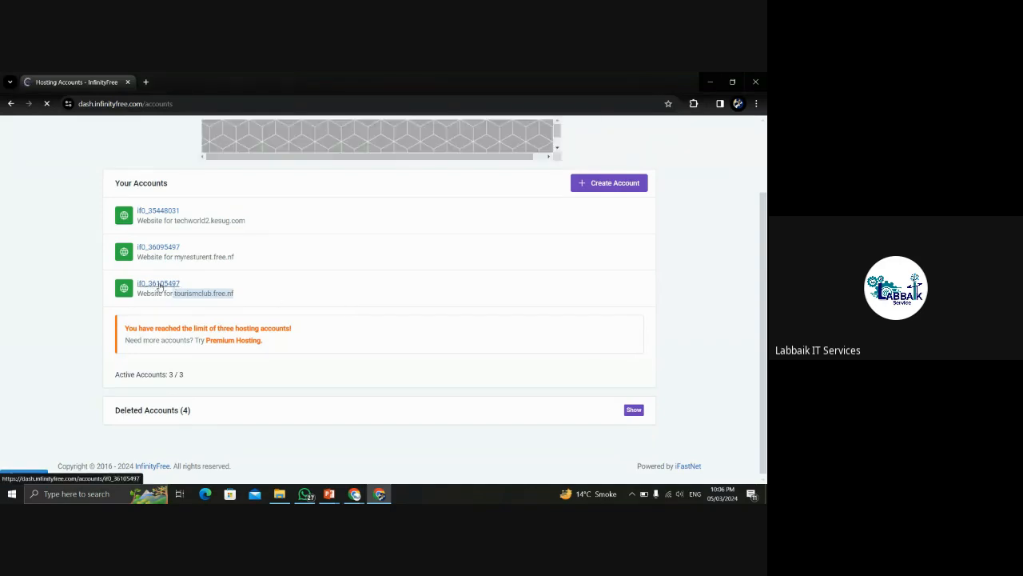
pyautogui.click(160, 284)
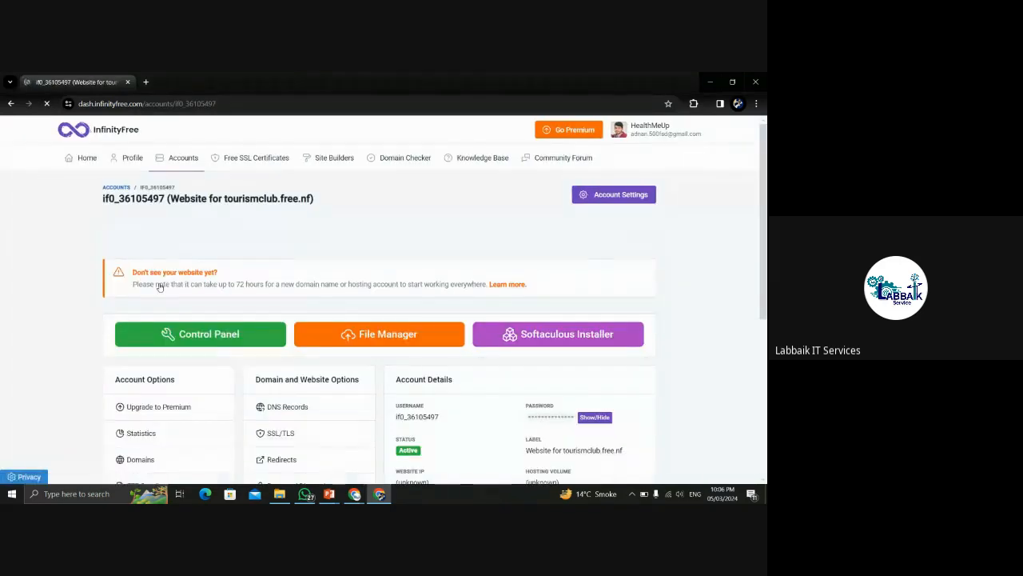
pyautogui.moveTo(765, 196); pyautogui.dragTo(765, 278)
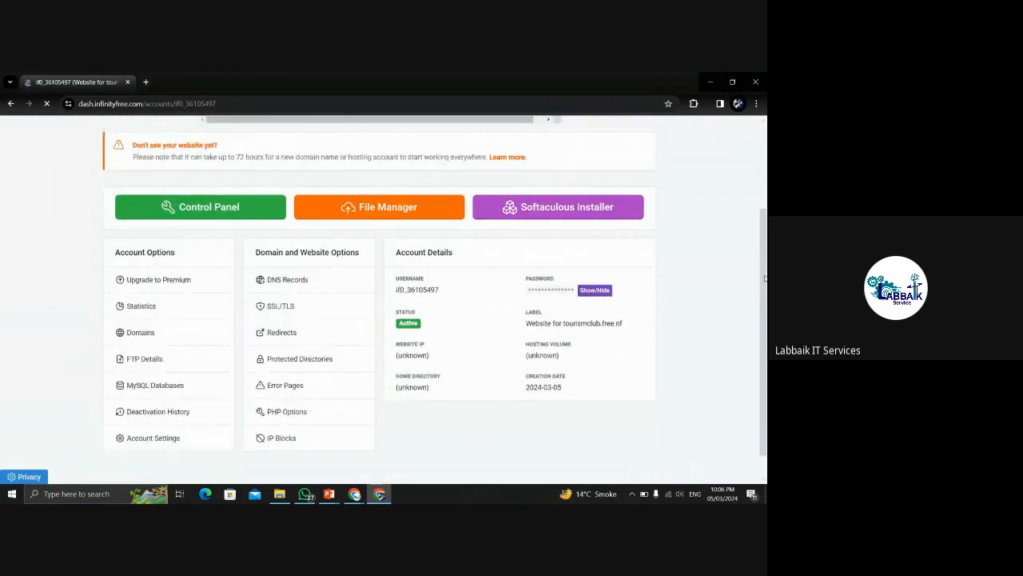
pyautogui.tripleClick(434, 357)
pyautogui.moveTo(430, 357); pyautogui.dragTo(418, 356)
pyautogui.click(438, 362)
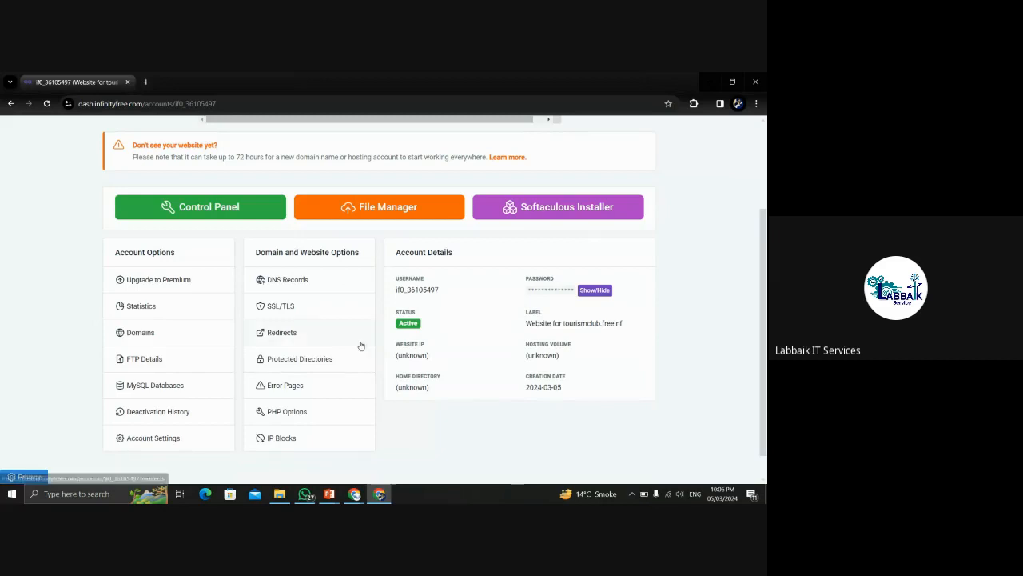
# Open the Control Panel in a new tab and accept the Important Notice with I Approve.
pyautogui.click(223, 208)
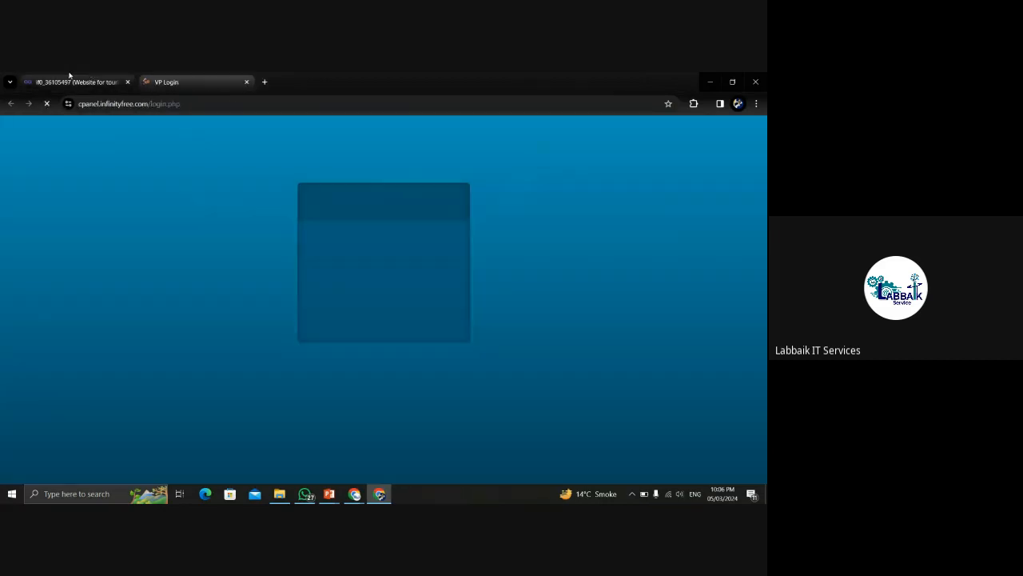
pyautogui.click(70, 76)
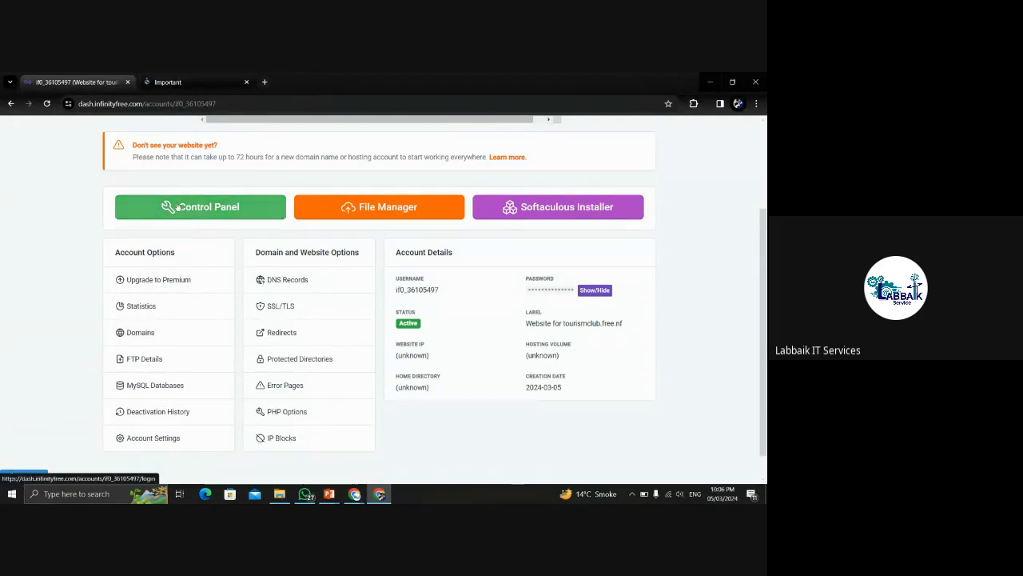
pyautogui.click(169, 76)
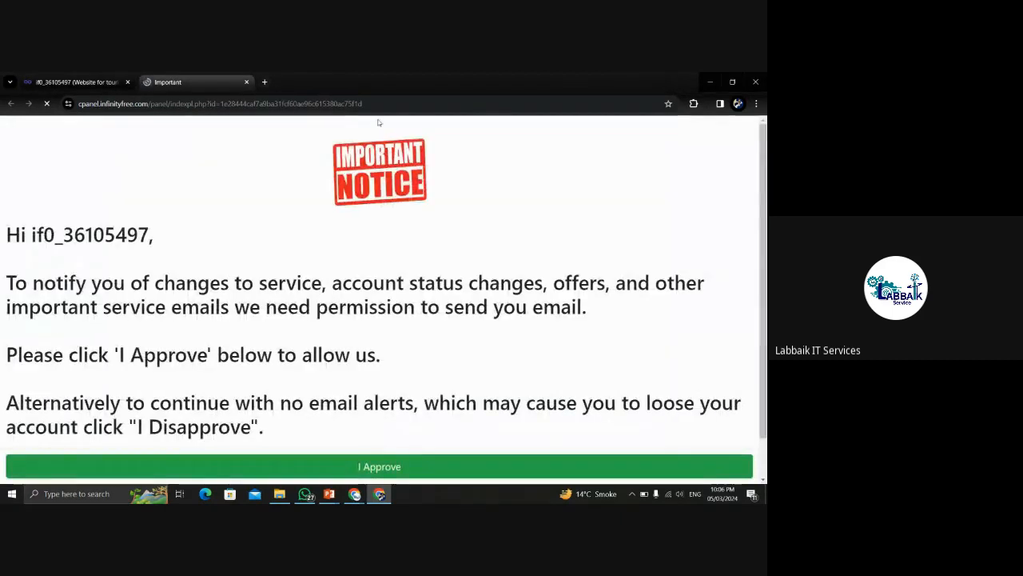
pyautogui.scroll(-1, 382, 424)
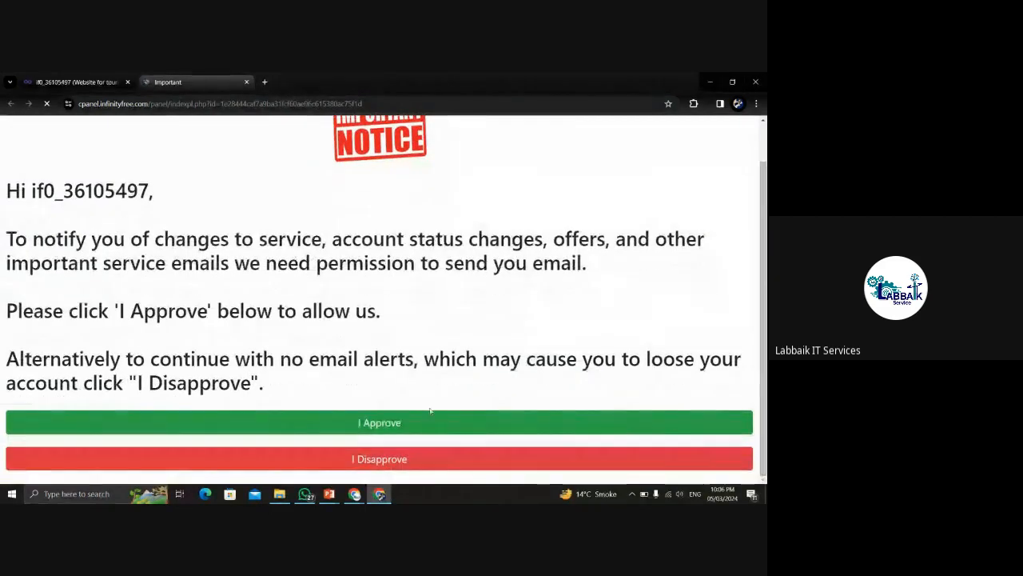
pyautogui.click(382, 424)
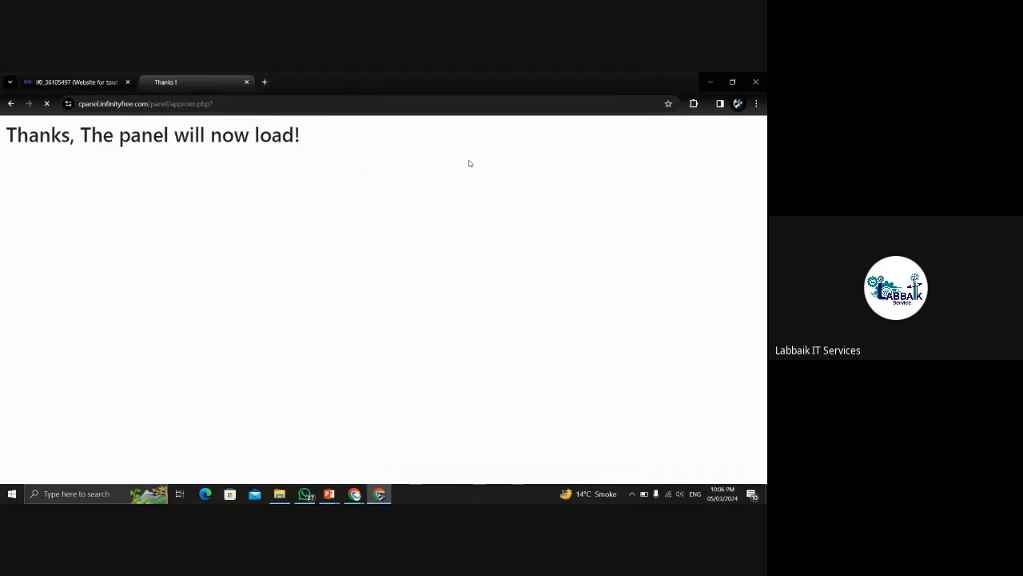
pyautogui.doubleClick(268, 104)
pyautogui.click(289, 104)
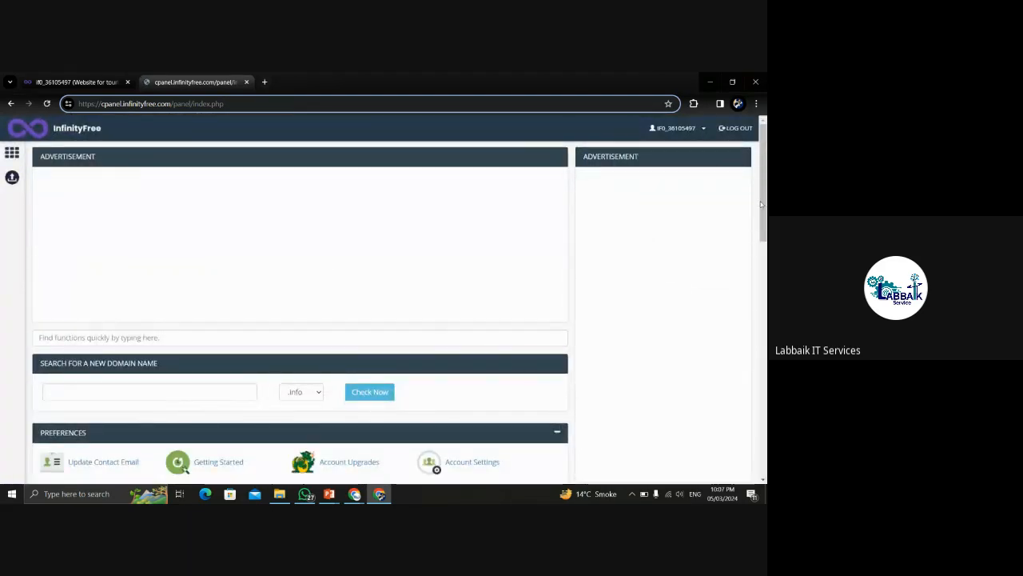
pyautogui.moveTo(765, 173); pyautogui.dragTo(765, 249)
pyautogui.scroll(-3, 707, 200)
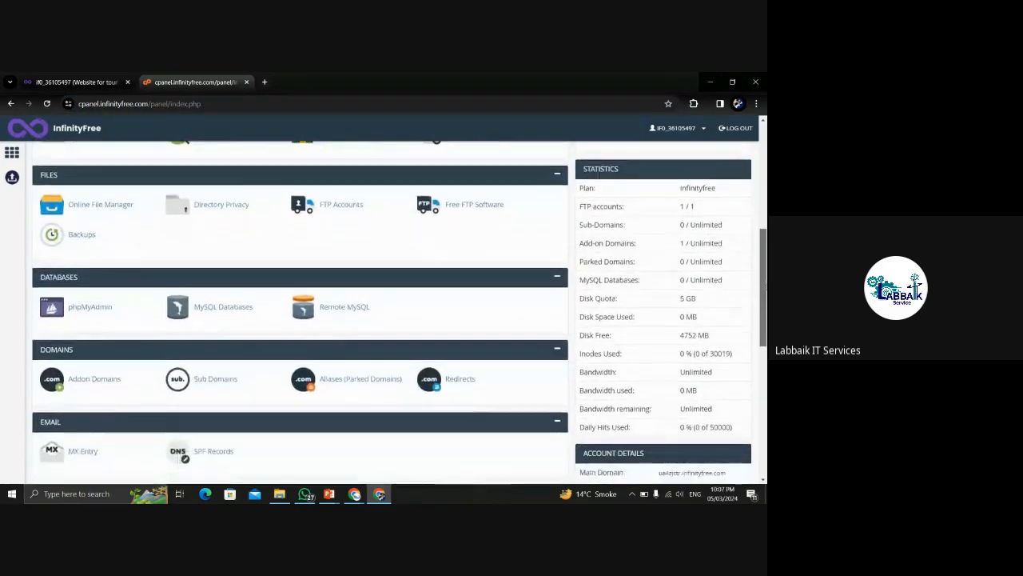
pyautogui.moveTo(679, 187); pyautogui.dragTo(708, 441)
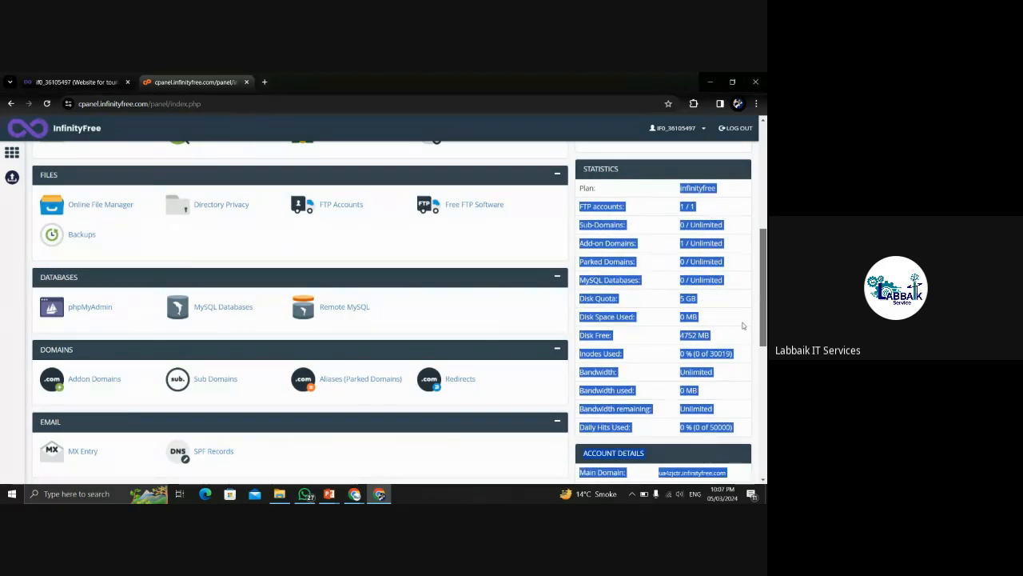
pyautogui.scroll(-3, 754, 336)
pyautogui.click(754, 336)
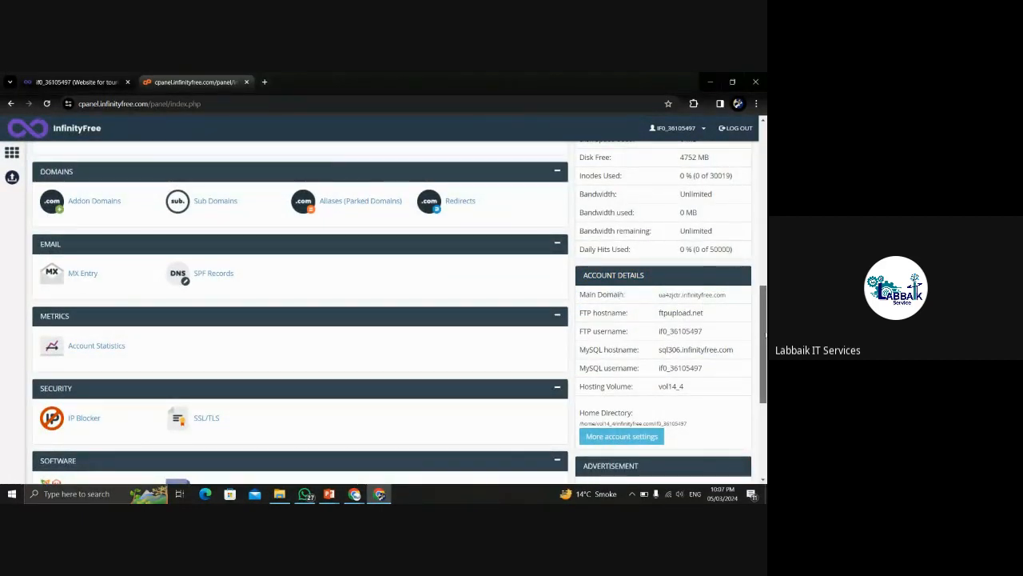
pyautogui.scroll(-2, 765, 327)
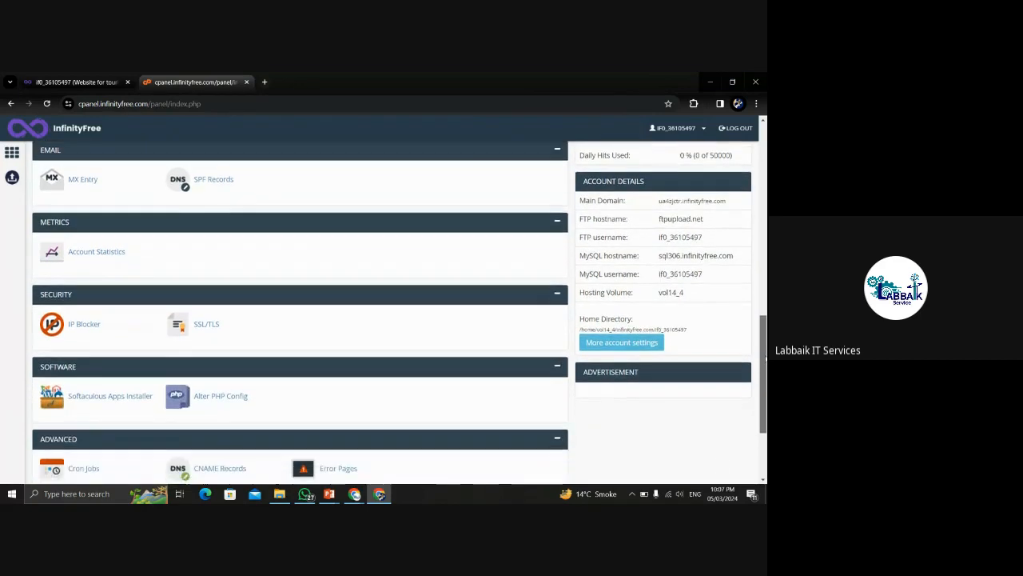
pyautogui.moveTo(766, 376); pyautogui.dragTo(766, 262)
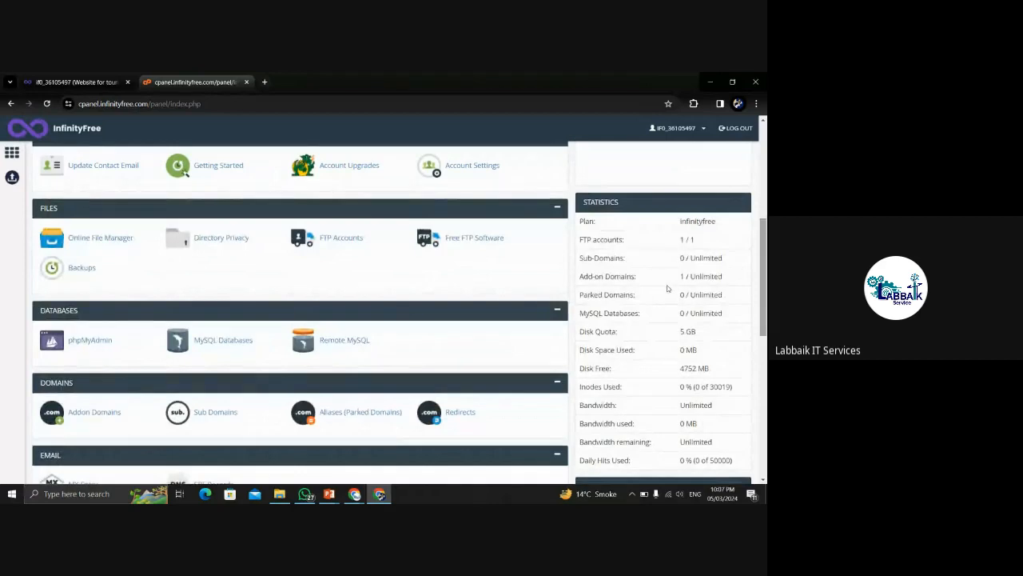
pyautogui.scroll(4, 384, 312)
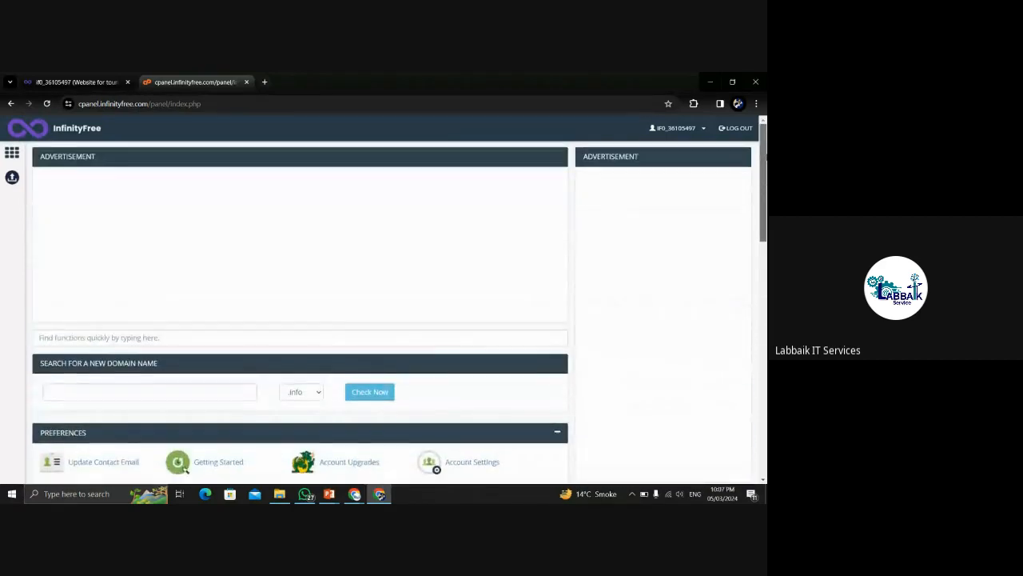
pyautogui.scroll(-3, 384, 311)
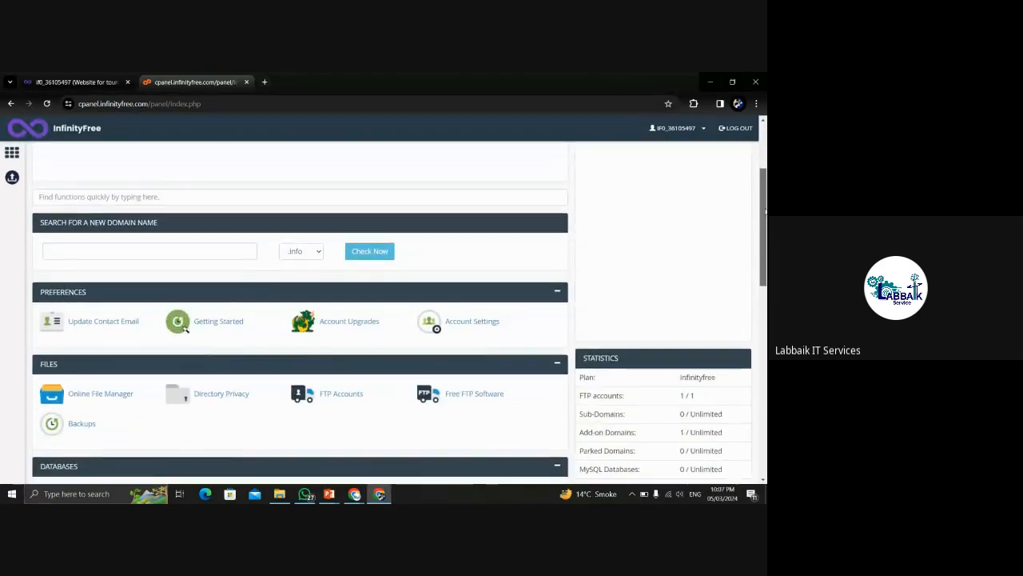
pyautogui.scroll(4, 384, 312)
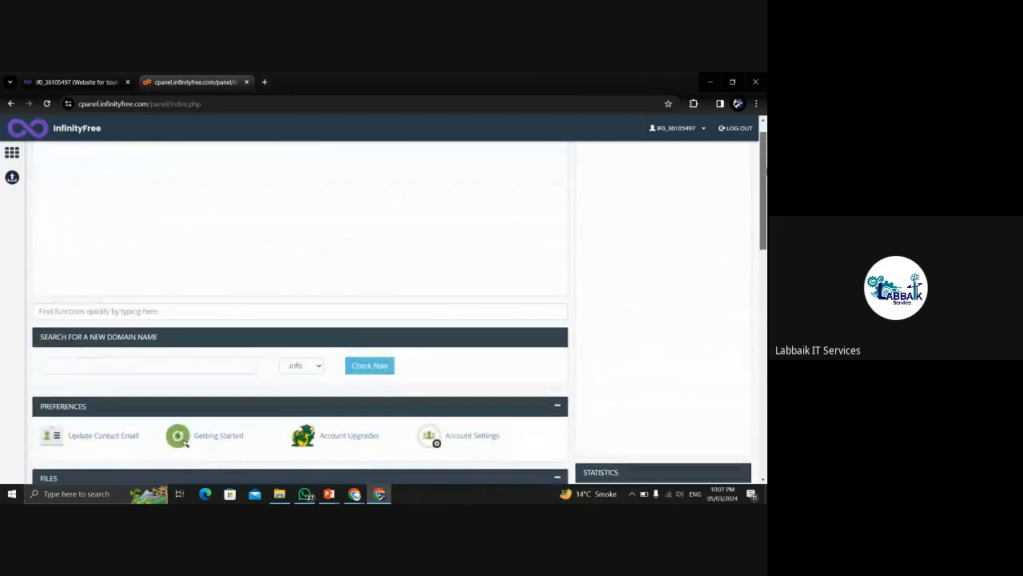
pyautogui.scroll(-2, 269, 250)
pyautogui.scroll(1, 268, 249)
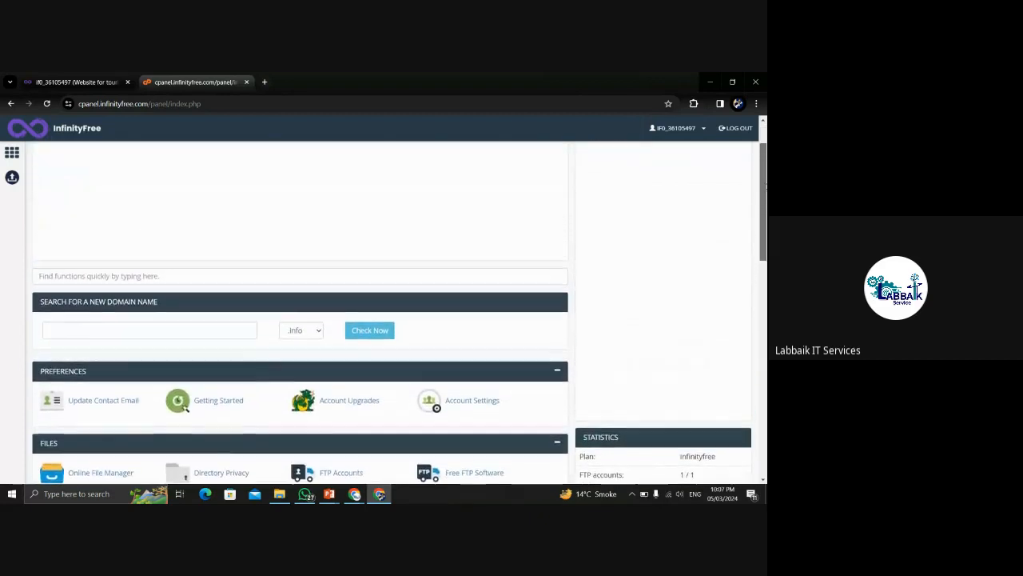
pyautogui.click(127, 275)
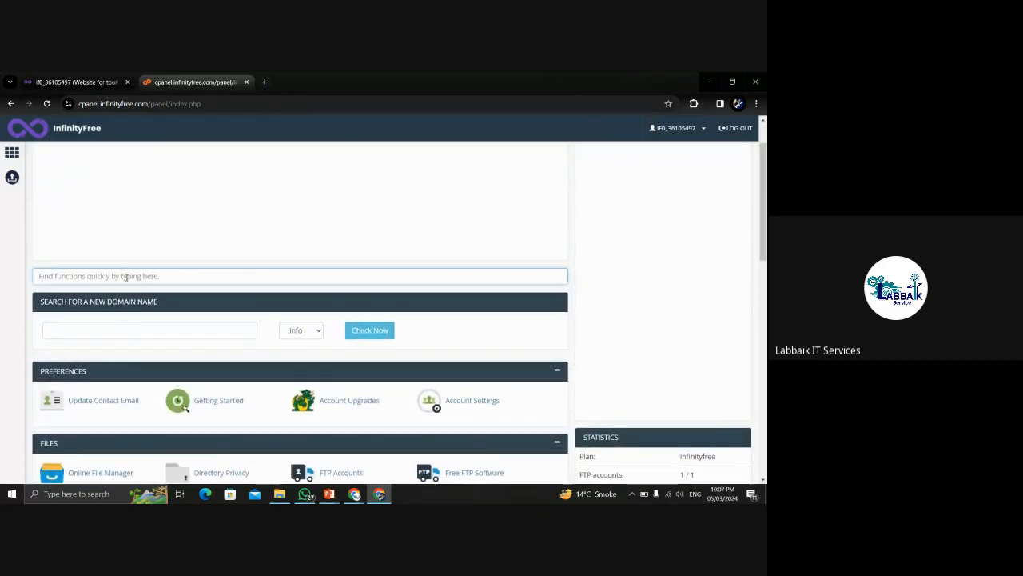
# Search 'ip', open IP Blocker for tourismclub.free.nf, then return to the panel home.
pyautogui.write('ip')
pyautogui.click(80, 401)
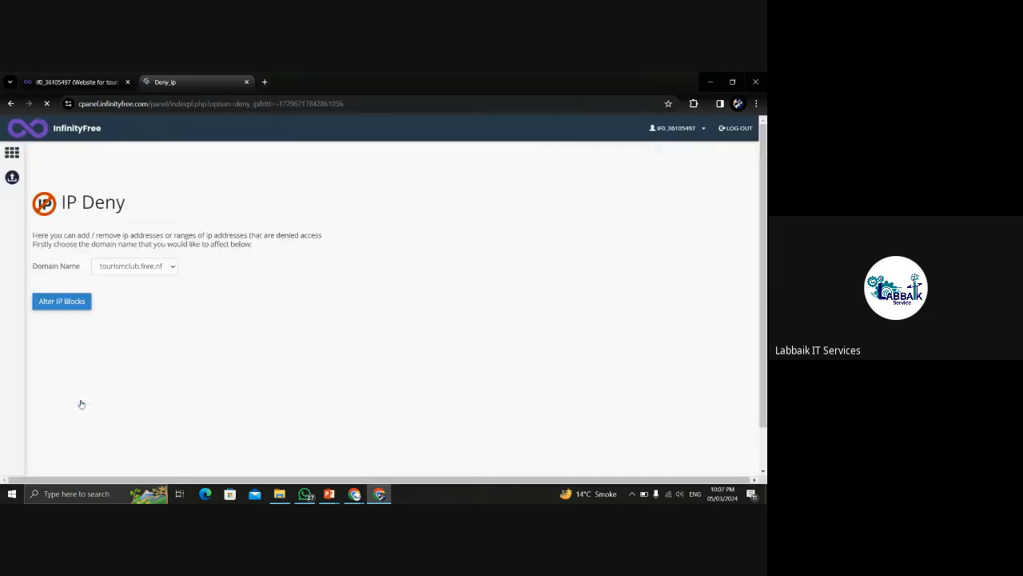
pyautogui.click(144, 269)
pyautogui.click(111, 280)
pyautogui.click(75, 301)
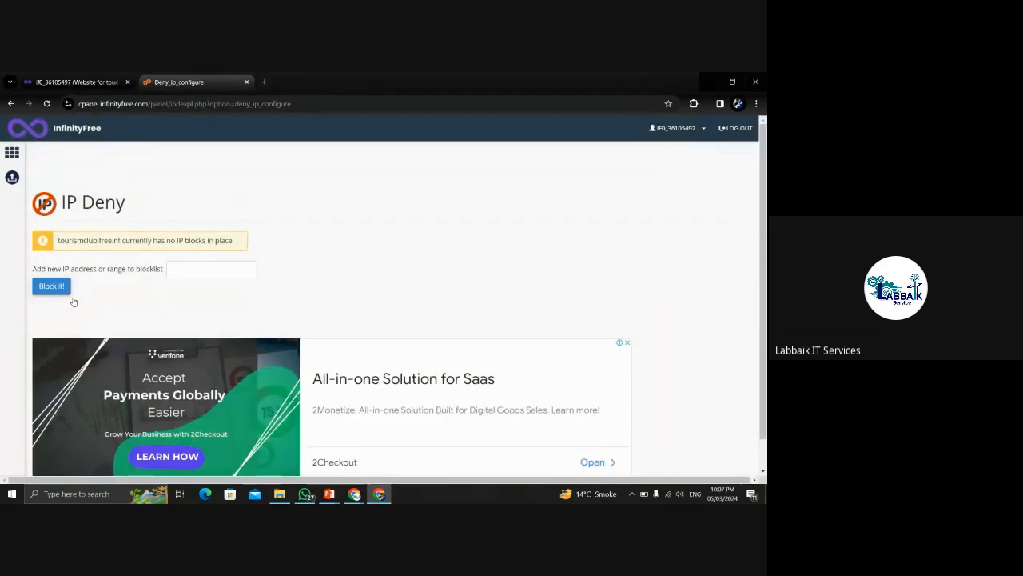
pyautogui.click(10, 104)
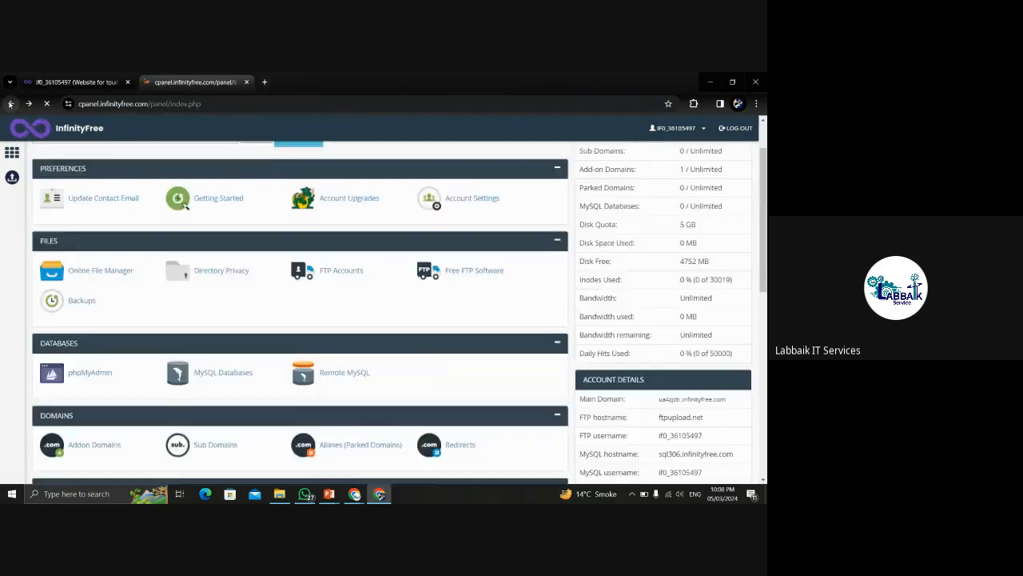
pyautogui.click(10, 103)
pyautogui.click(29, 104)
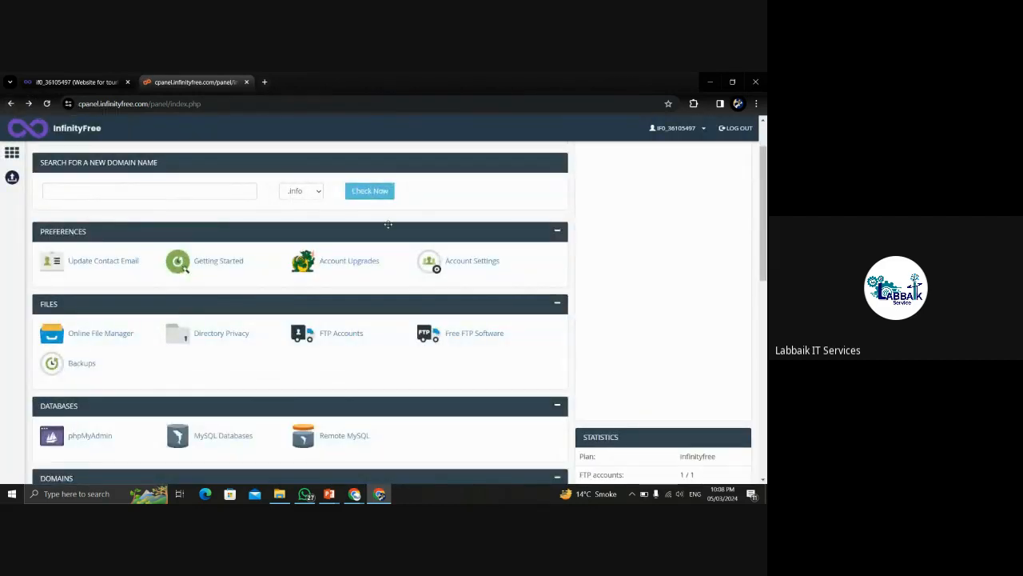
# Search 'ip' in the function box again, then delete it to show all sections.
pyautogui.moveTo(765, 221); pyautogui.dragTo(765, 185)
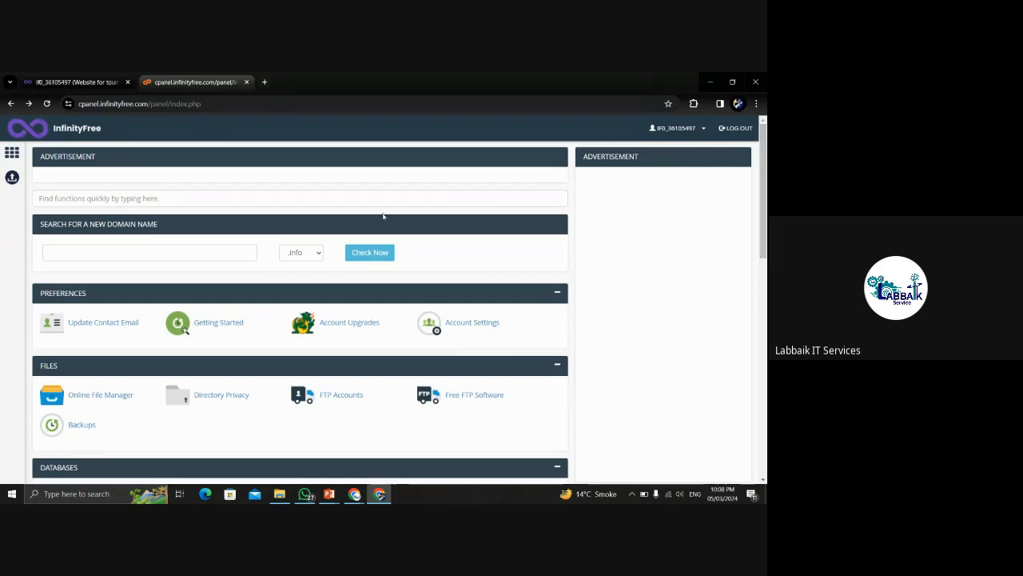
pyautogui.moveTo(764, 176)
pyautogui.mouseDown()
pyautogui.moveTo(765, 198)
pyautogui.moveTo(765, 172)
pyautogui.mouseUp()
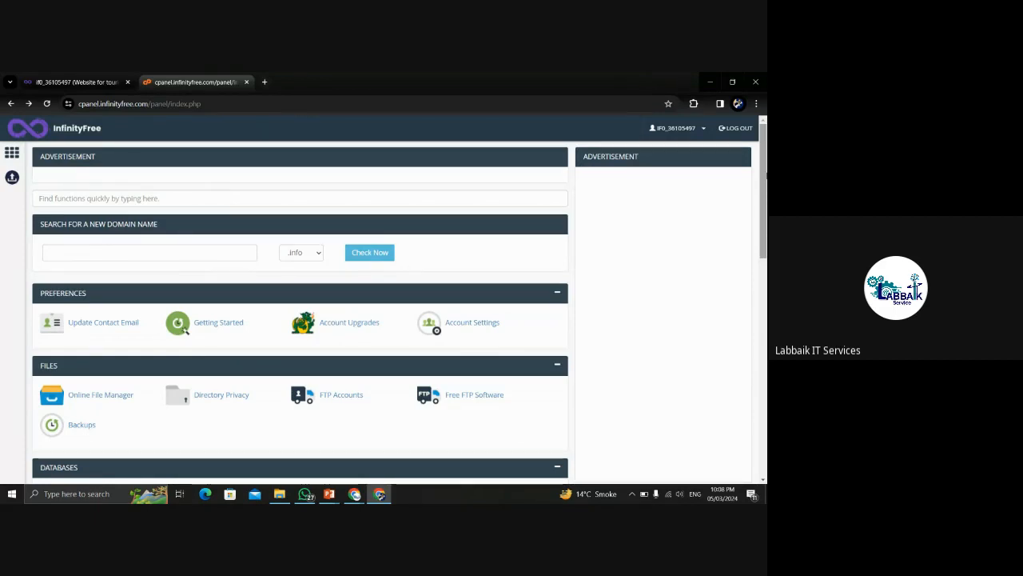
pyautogui.scroll(-1, 765, 172)
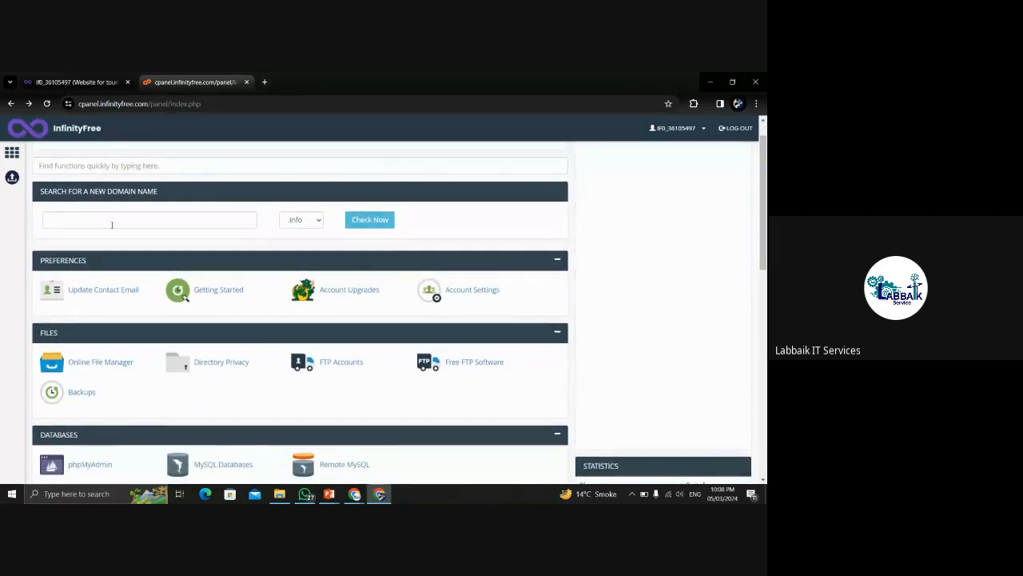
pyautogui.click(71, 164)
pyautogui.write('ip')
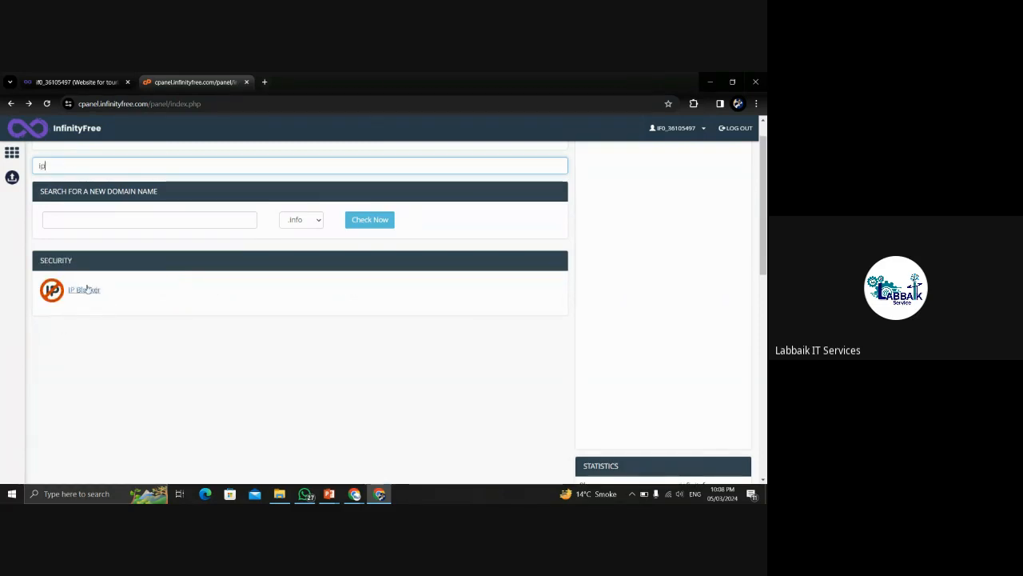
pyautogui.doubleClick(43, 165)
pyautogui.press('BackSpace')
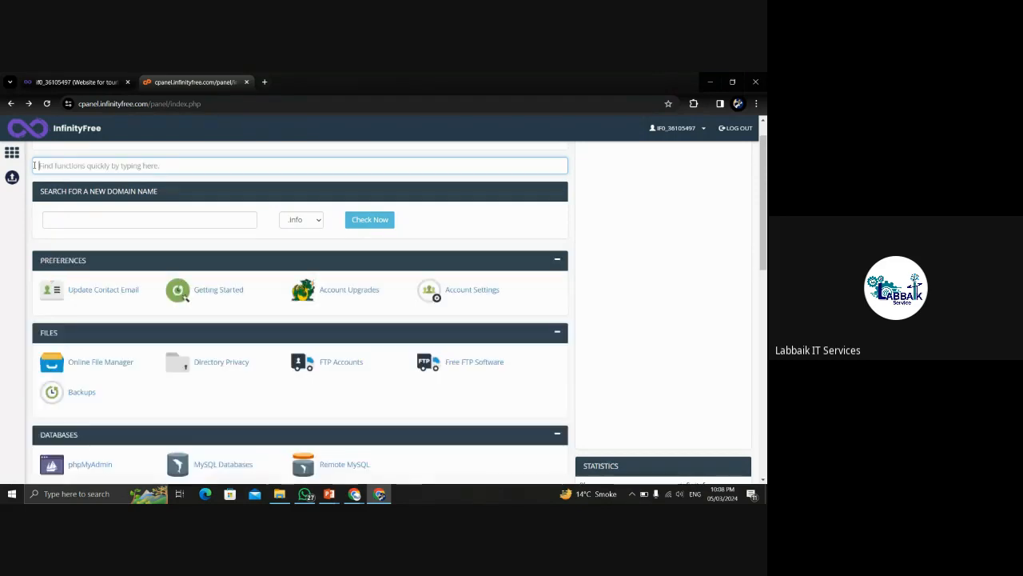
pyautogui.moveTo(765, 164); pyautogui.dragTo(765, 192)
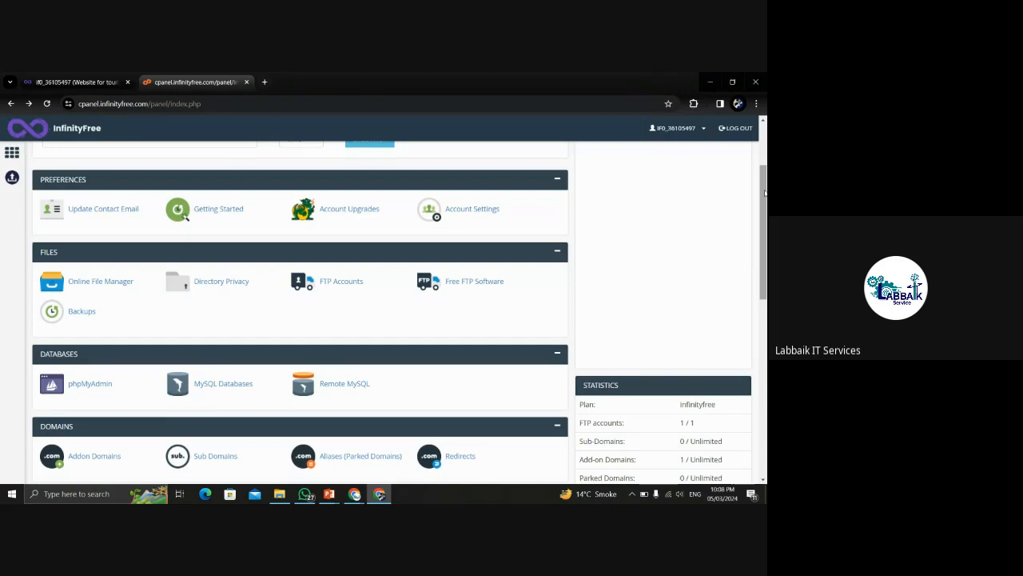
pyautogui.moveTo(765, 192); pyautogui.dragTo(766, 202)
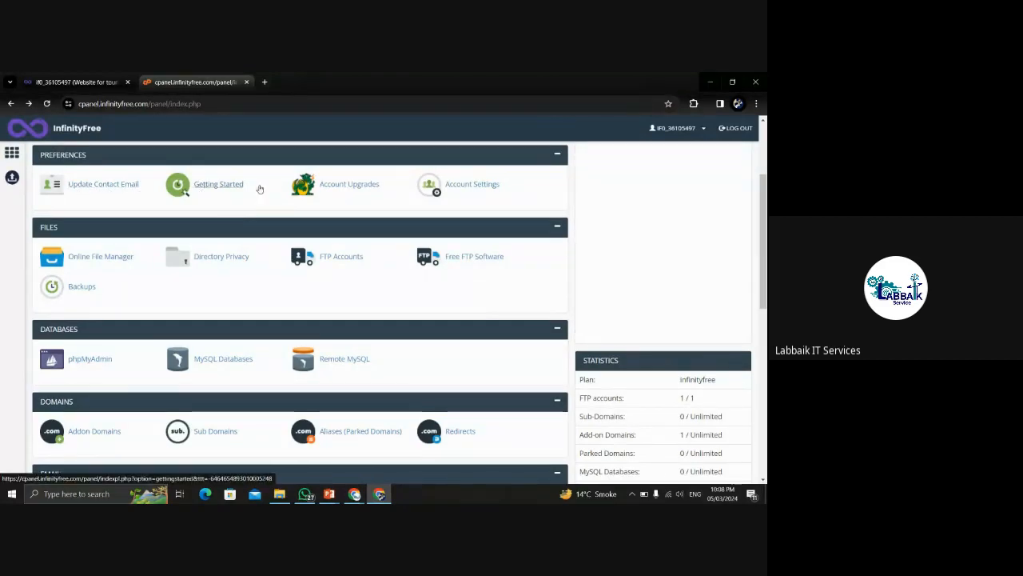
pyautogui.moveTo(764, 231); pyautogui.dragTo(763, 254)
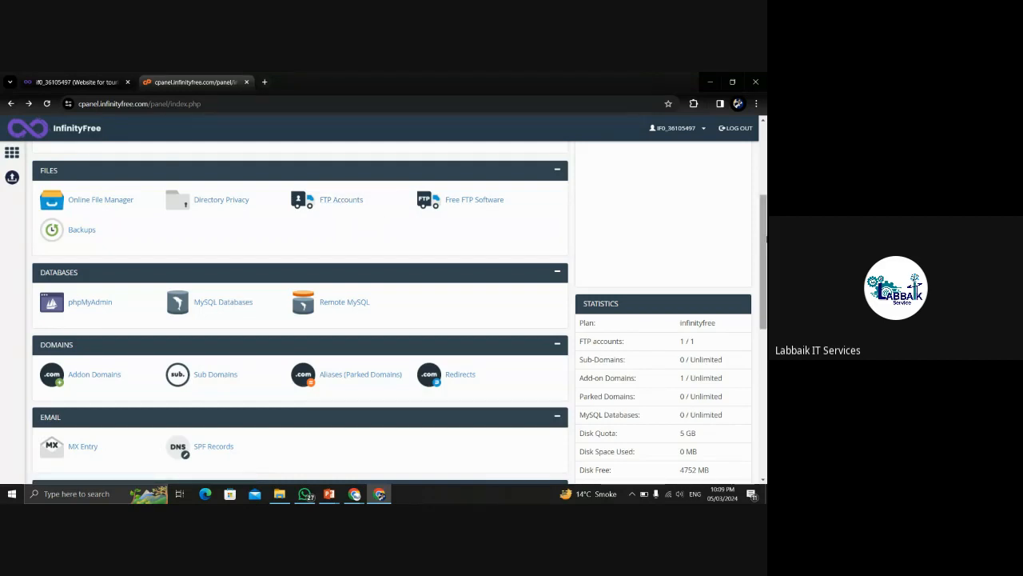
pyautogui.moveTo(765, 238); pyautogui.dragTo(765, 275)
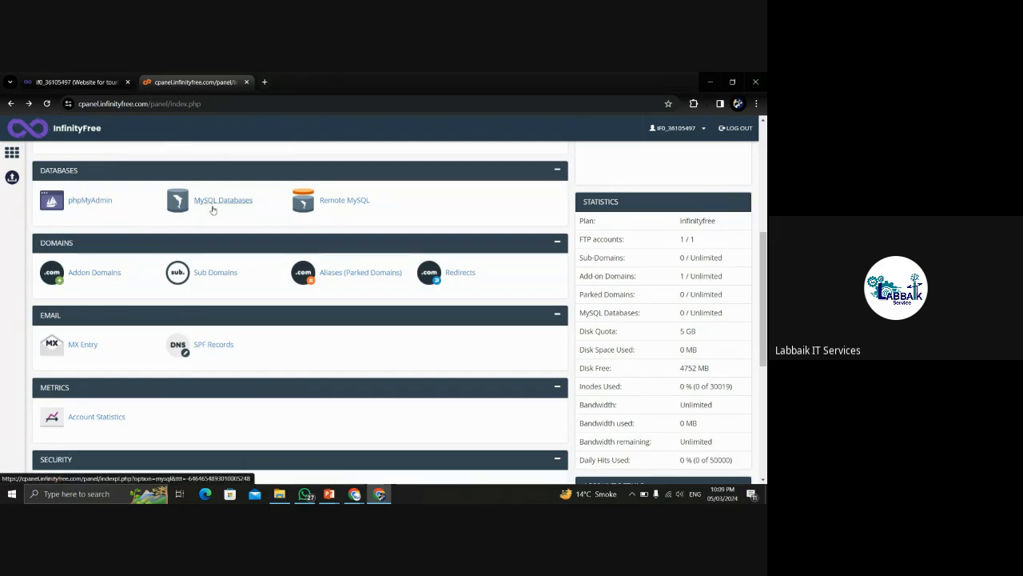
pyautogui.scroll(-2, 450, 220)
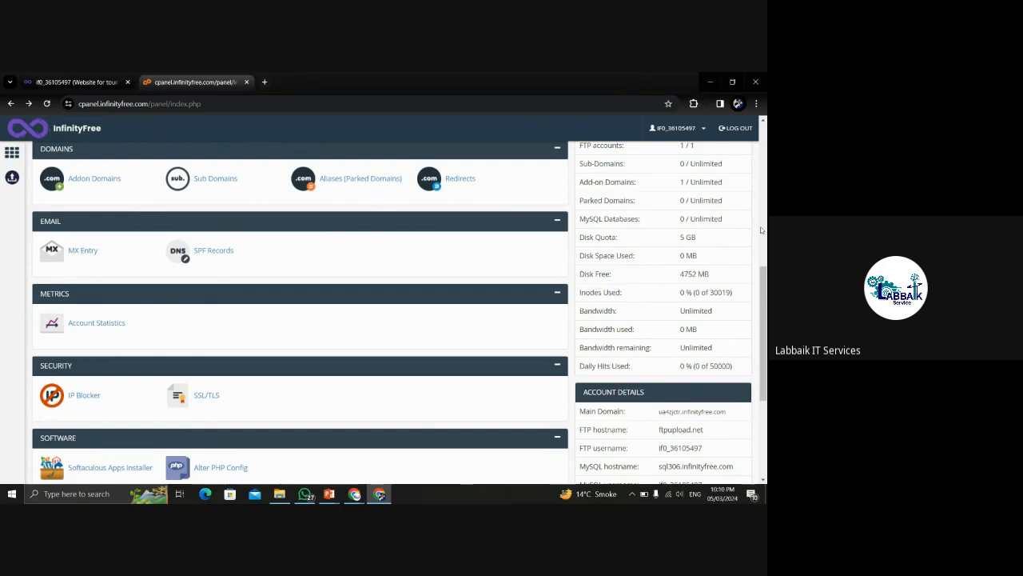
pyautogui.scroll(-2, 761, 230)
pyautogui.scroll(-2, 400, 312)
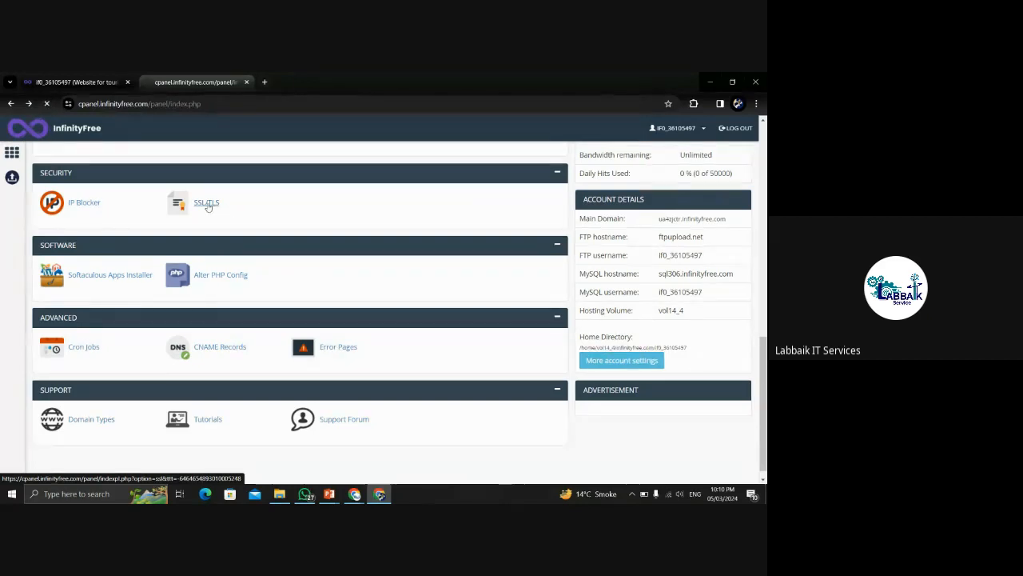
pyautogui.click(206, 203)
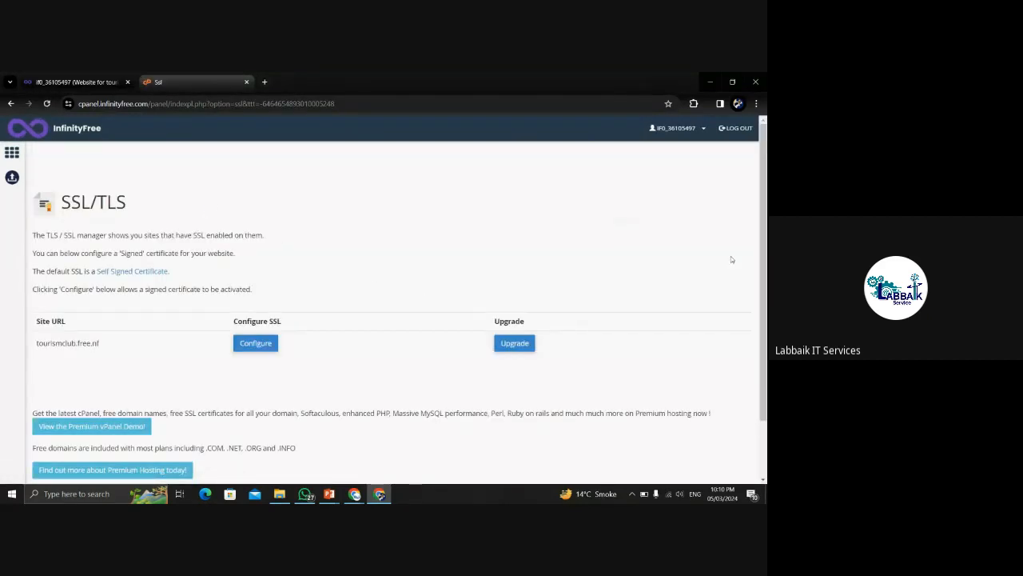
pyautogui.moveTo(761, 221); pyautogui.dragTo(763, 252)
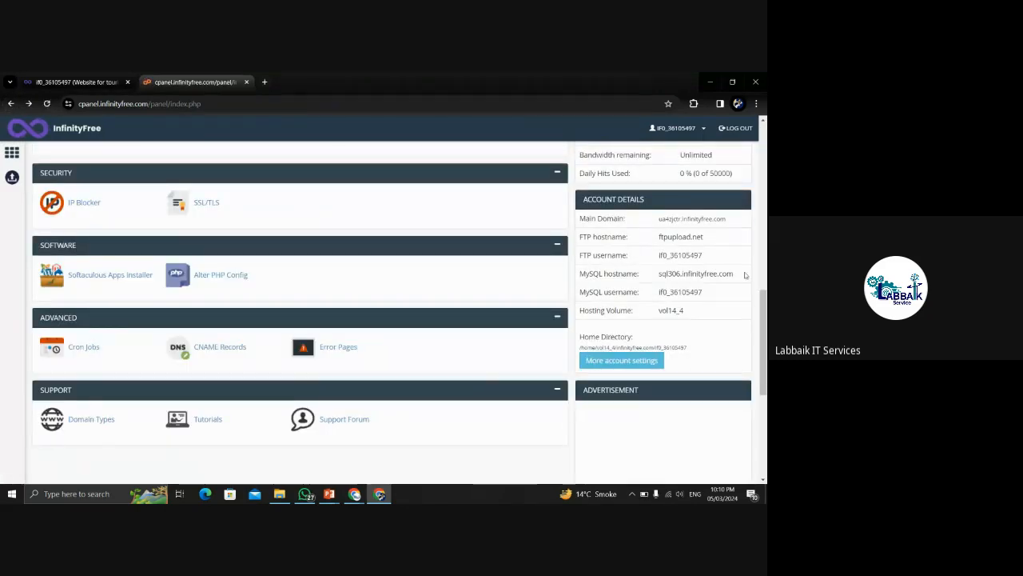
pyautogui.moveTo(763, 298)
pyautogui.mouseDown()
pyautogui.moveTo(764, 318)
pyautogui.moveTo(764, 304)
pyautogui.mouseUp()
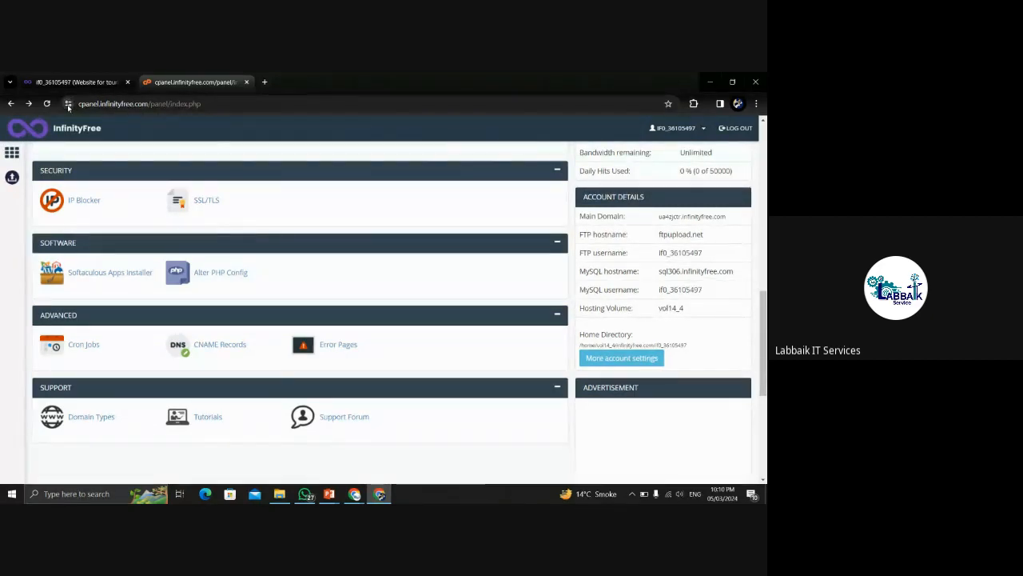
pyautogui.click(69, 104)
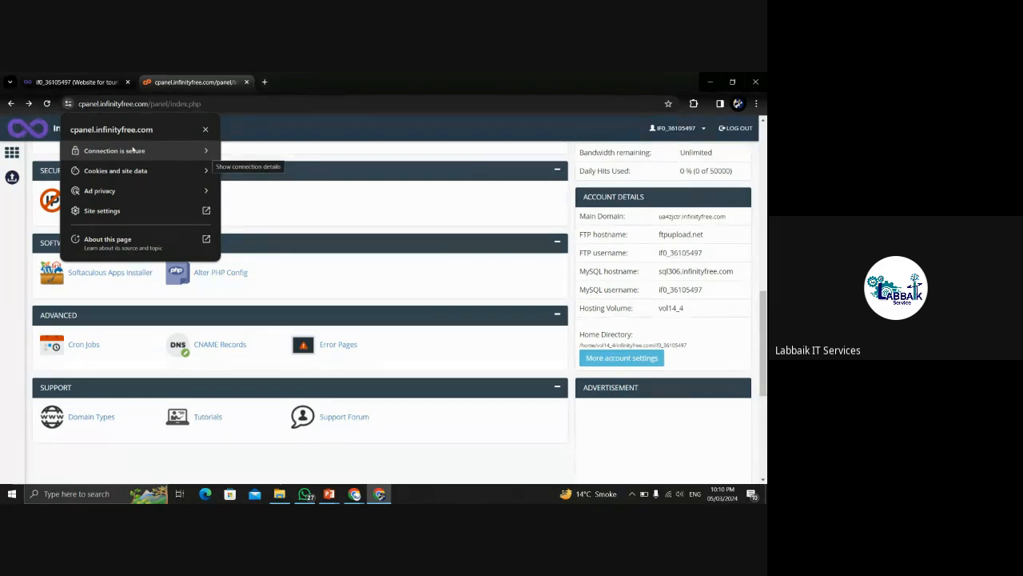
pyautogui.click(323, 122)
pyautogui.moveTo(767, 320); pyautogui.dragTo(767, 357)
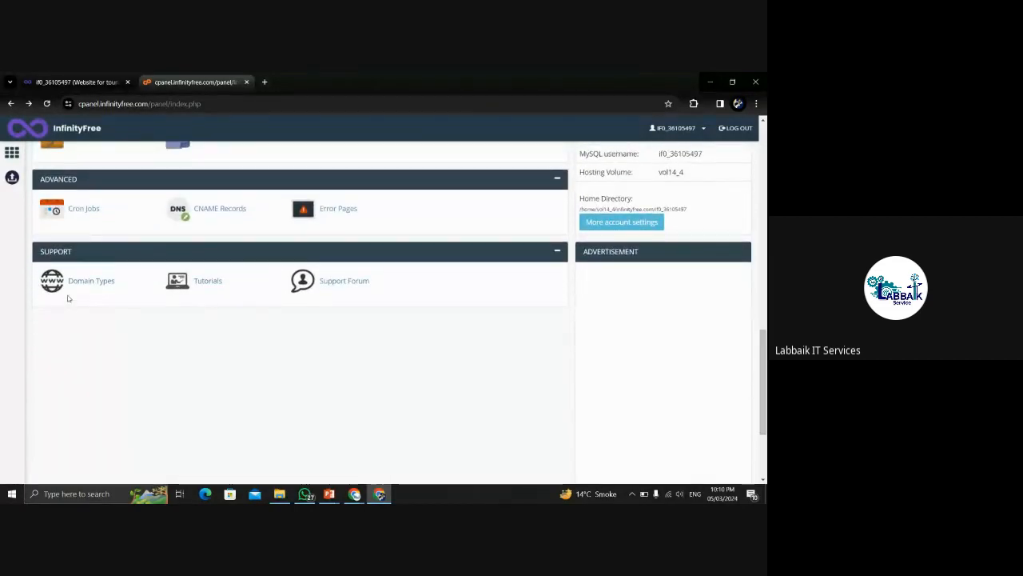
pyautogui.scroll(1, 760, 367)
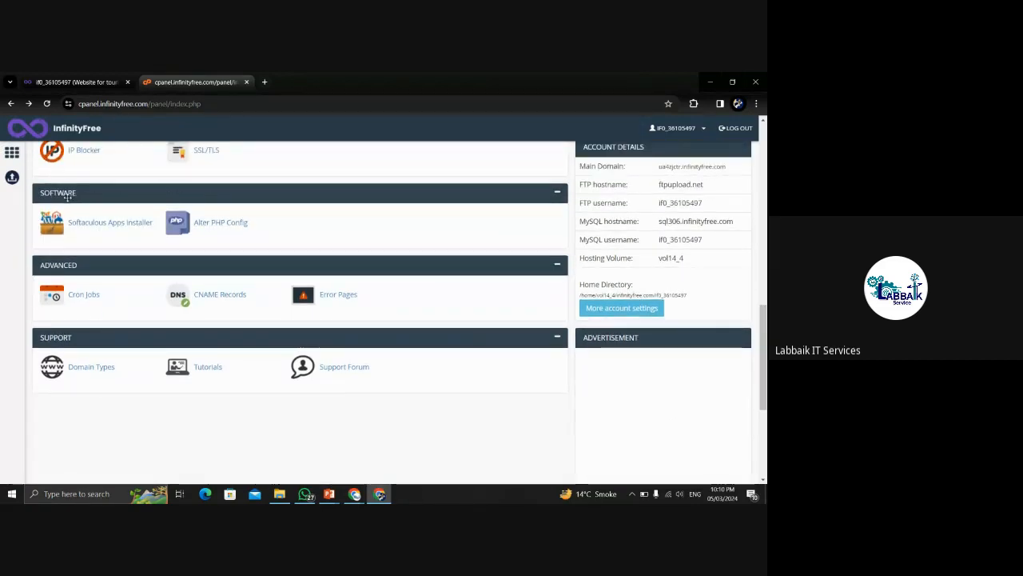
pyautogui.click(100, 223)
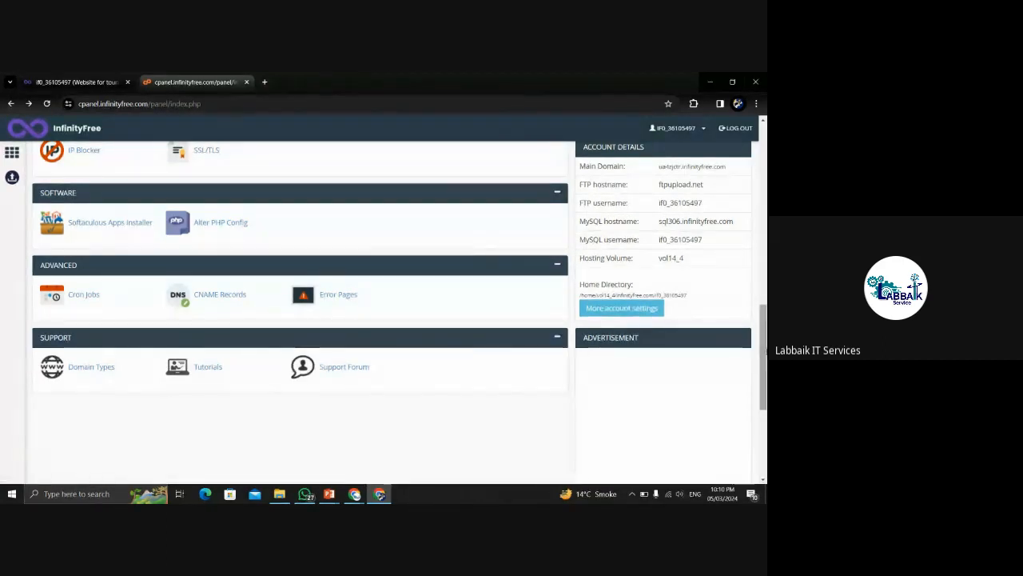
pyautogui.scroll(10, 581, 255)
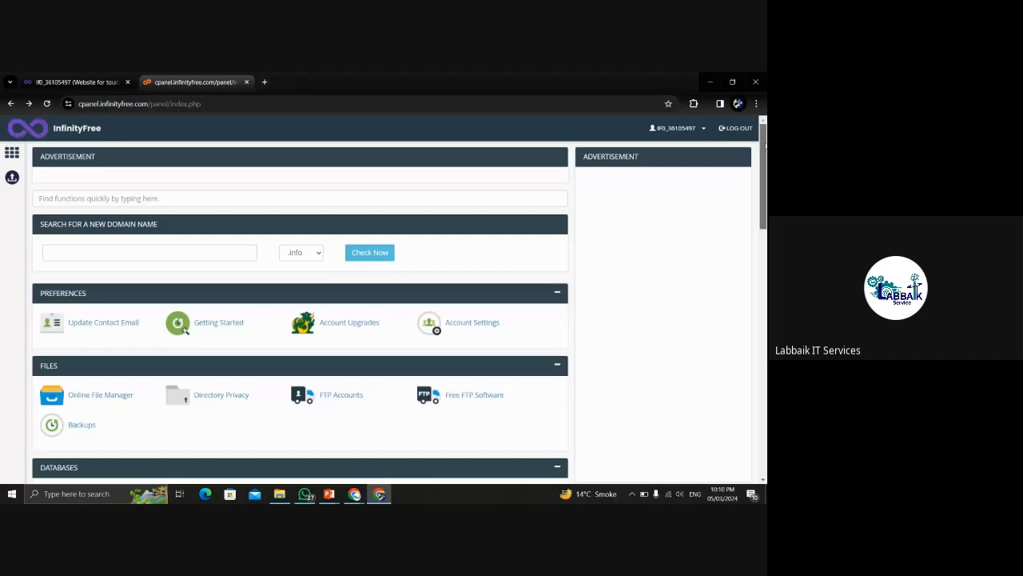
pyautogui.scroll(-6, 400, 302)
pyautogui.scroll(-2, 299, 312)
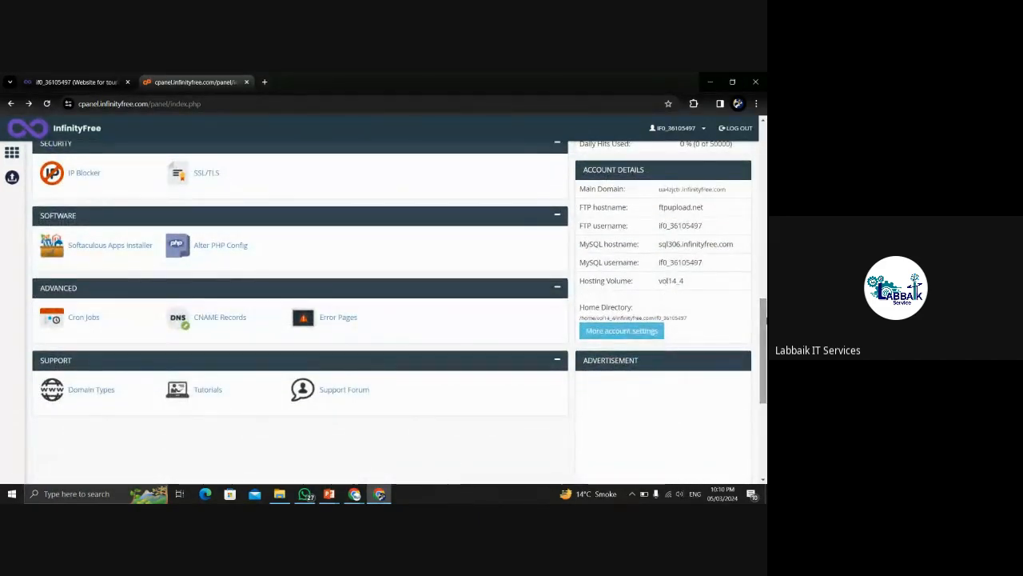
pyautogui.scroll(1, 152, 261)
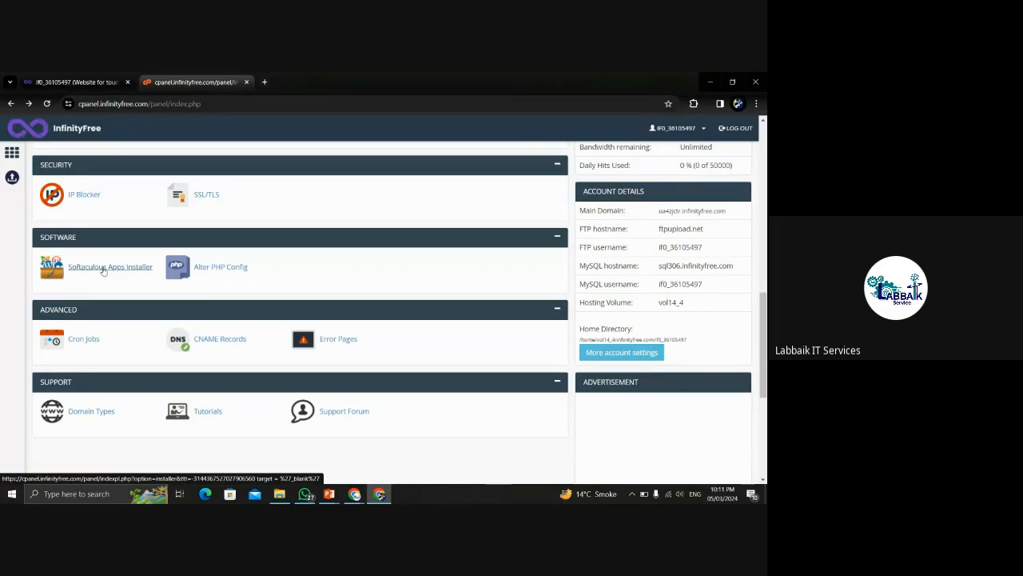
pyautogui.moveTo(764, 324)
pyautogui.mouseDown()
pyautogui.moveTo(764, 150)
pyautogui.moveTo(765, 312)
pyautogui.mouseUp()
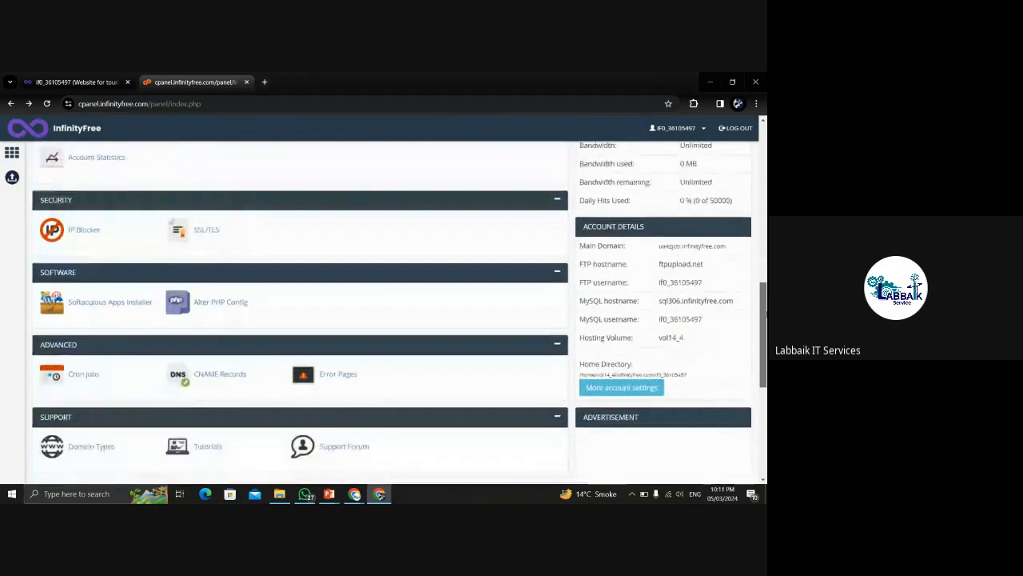
# Open Softaculous Apps Installer and browse Top Scripts to WordPress's overview page.
pyautogui.click(96, 307)
pyautogui.click(220, 104)
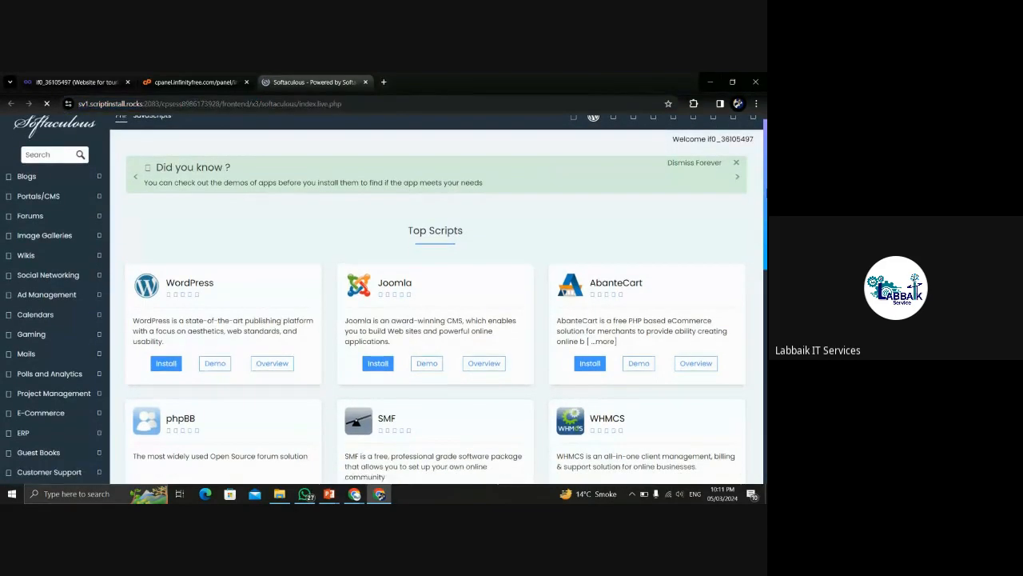
pyautogui.scroll(-3, 296, 192)
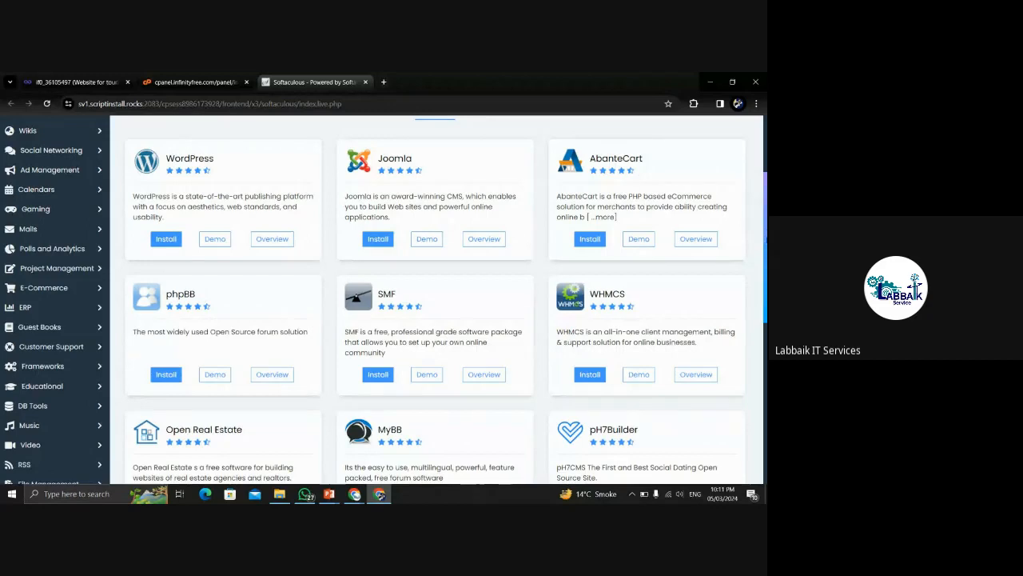
pyautogui.scroll(-5, 435, 300)
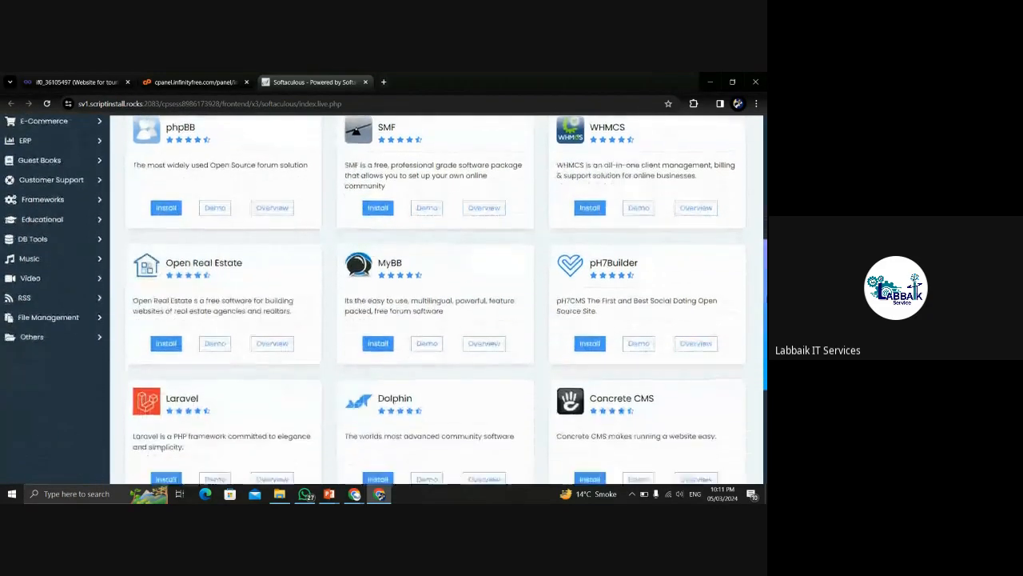
pyautogui.scroll(-4, 435, 300)
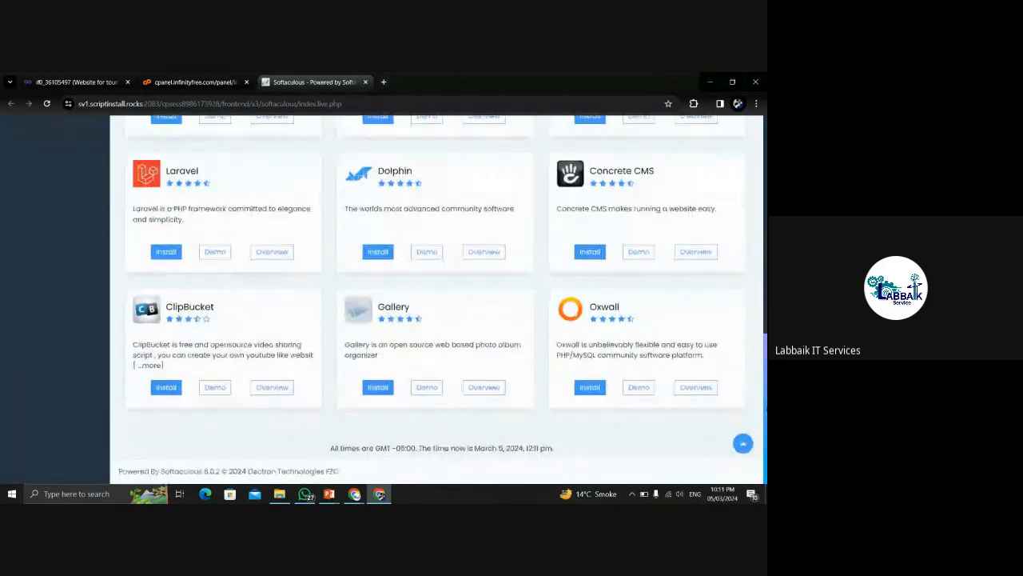
pyautogui.scroll(10, 436, 300)
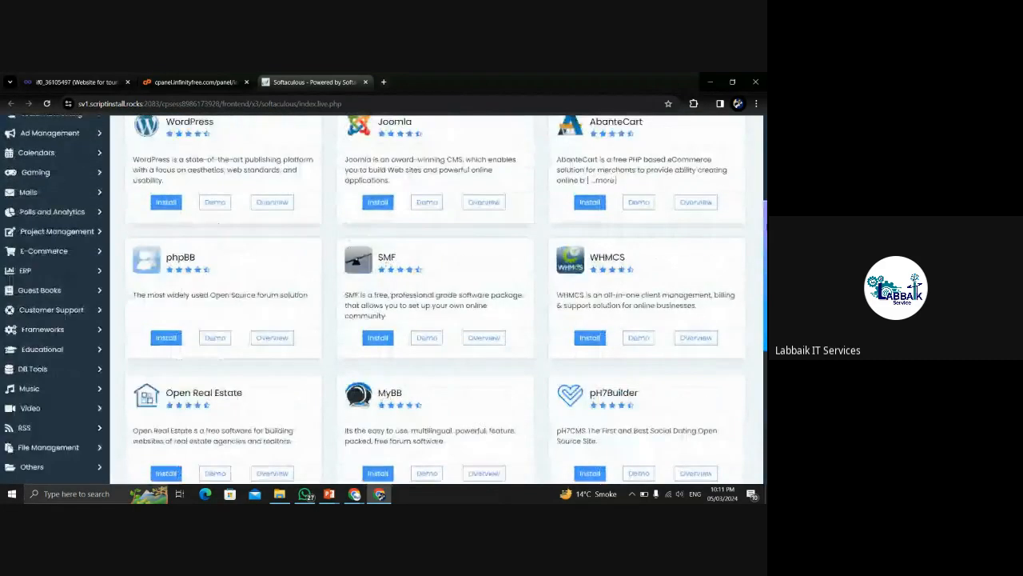
pyautogui.scroll(-2, 742, 215)
pyautogui.scroll(1, 742, 215)
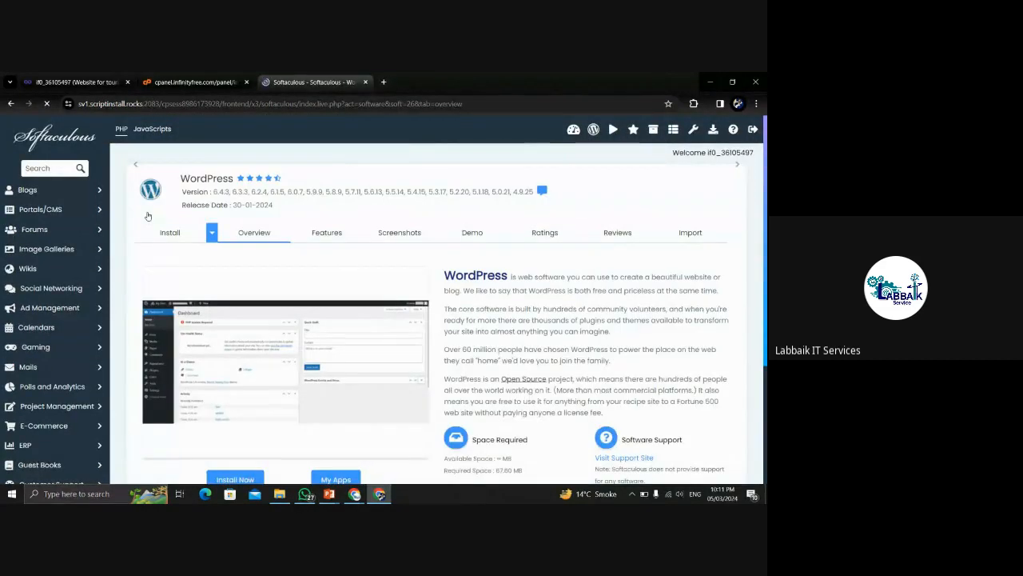
# Open WordPress's Install form and look over its Software Setup fields.
pyautogui.click(169, 235)
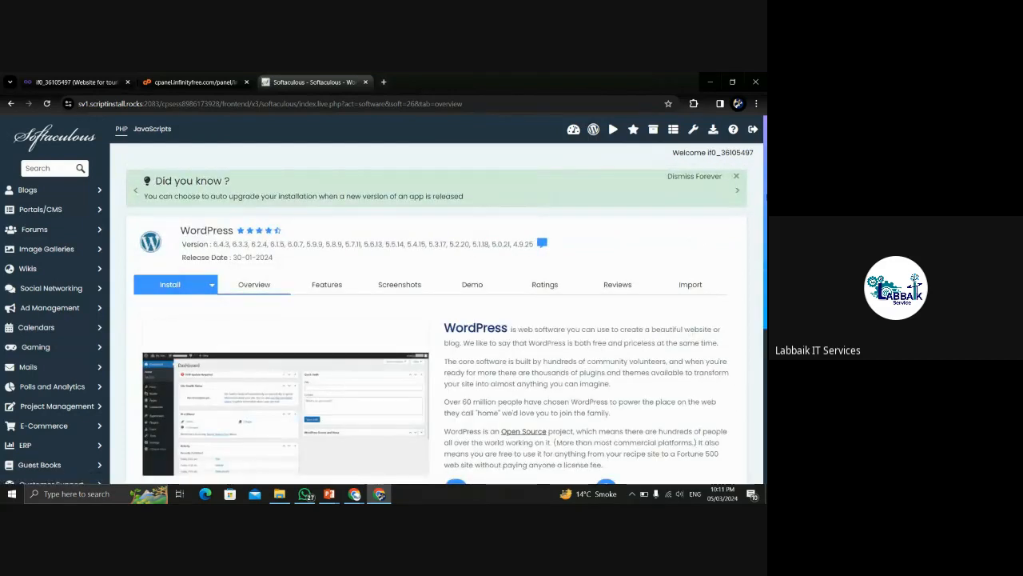
pyautogui.scroll(-5, 437, 300)
pyautogui.scroll(2, 436, 300)
pyautogui.scroll(-3, 436, 299)
pyautogui.scroll(3, 436, 300)
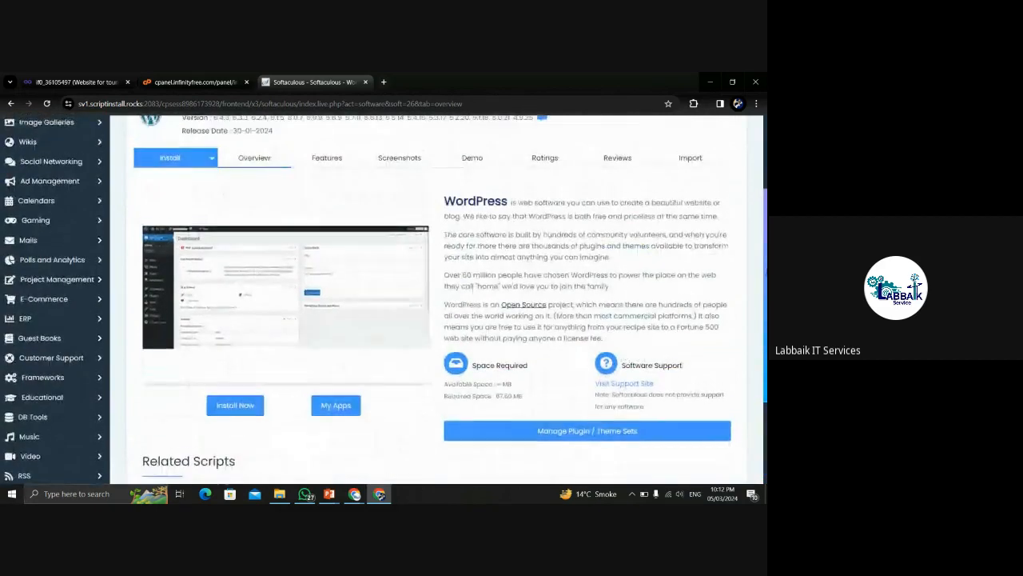
pyautogui.scroll(2, 764, 253)
pyautogui.scroll(-3, 763, 253)
pyautogui.scroll(2, 764, 252)
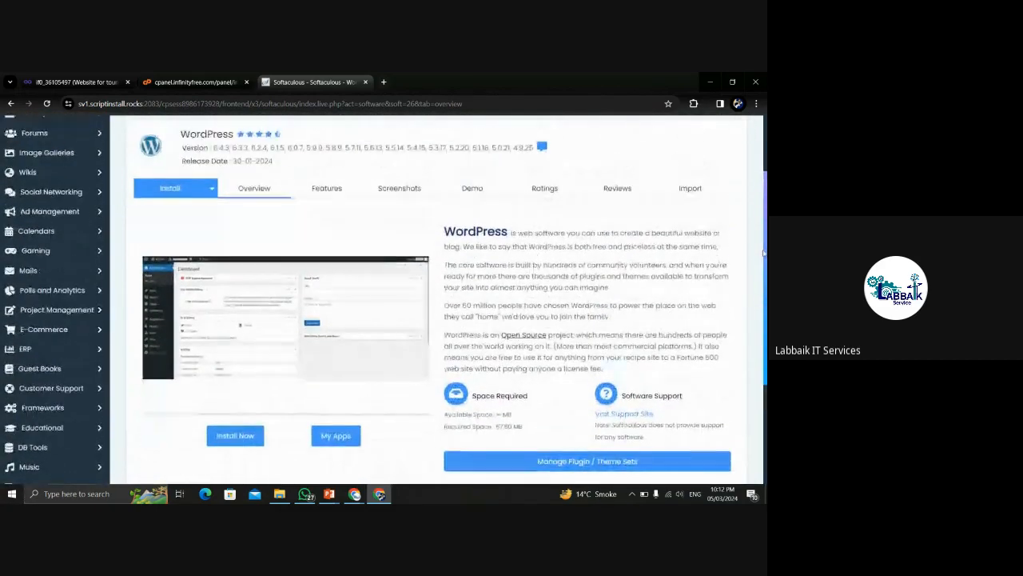
pyautogui.click(173, 189)
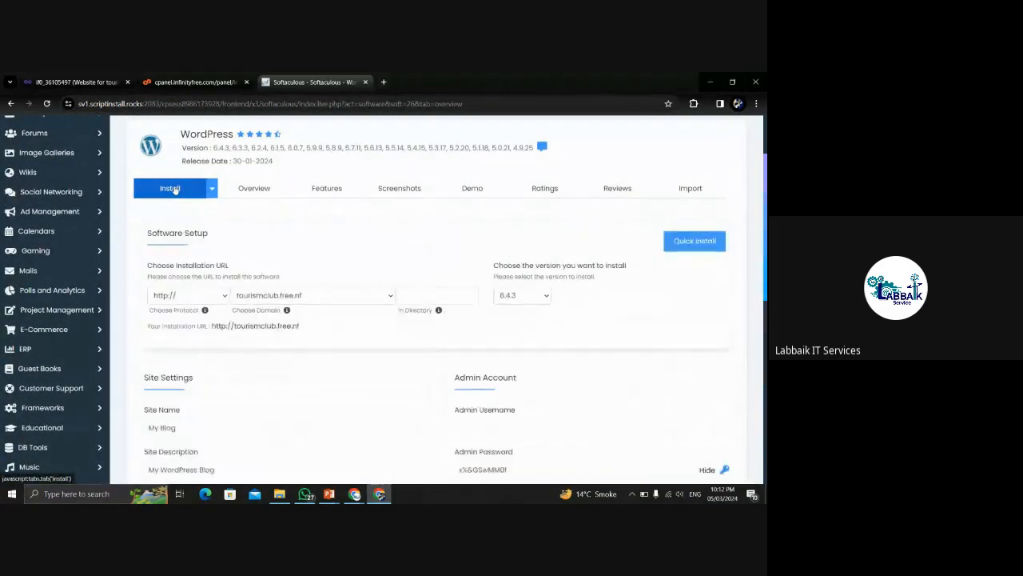
pyautogui.click(198, 295)
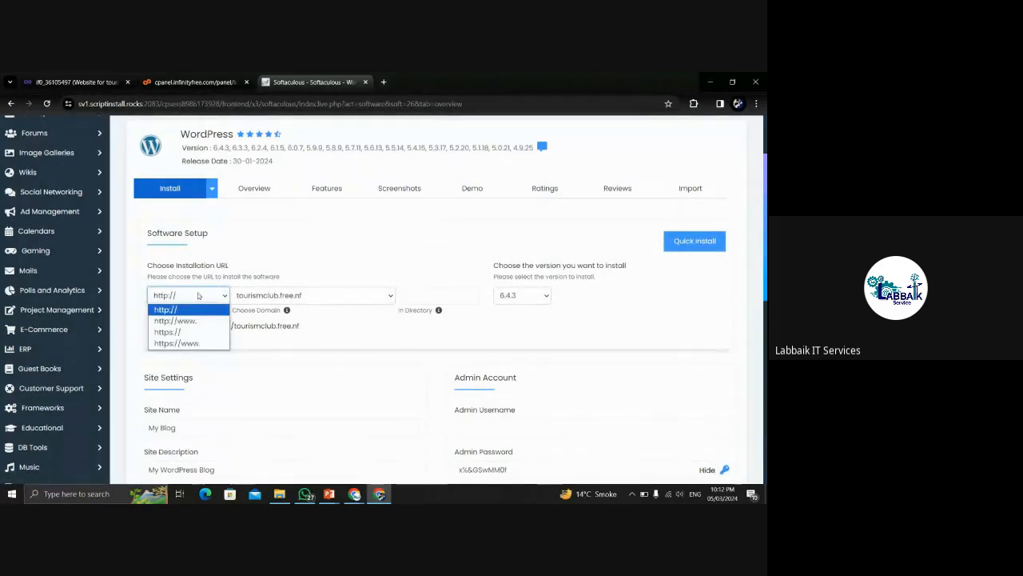
pyautogui.click(172, 334)
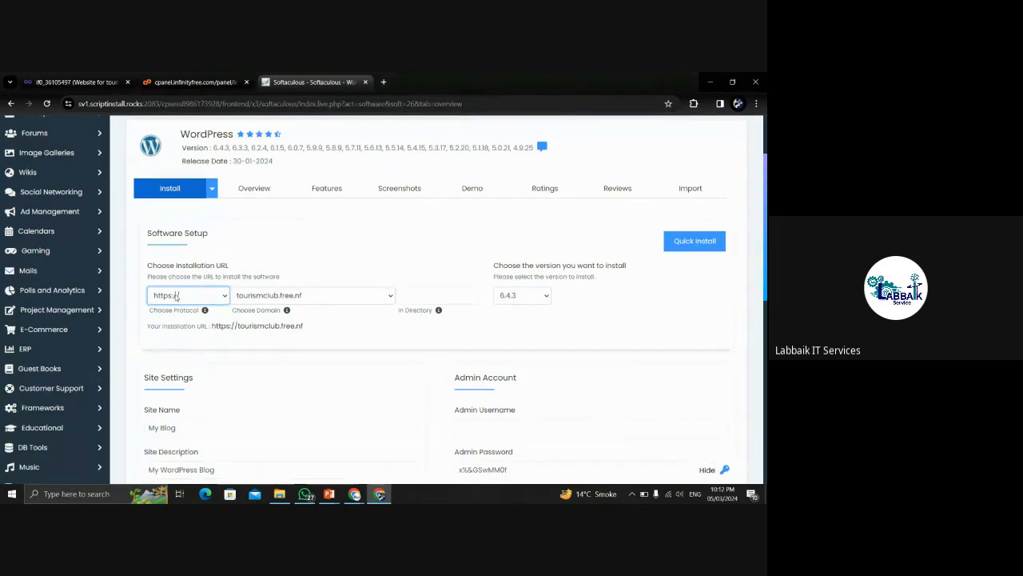
pyautogui.click(222, 296)
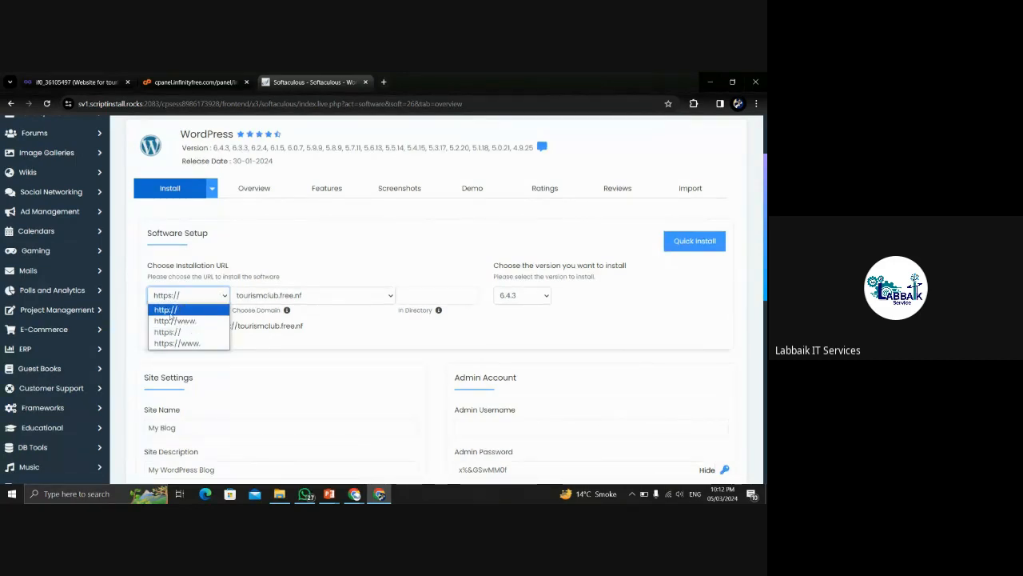
pyautogui.click(199, 308)
pyautogui.click(206, 300)
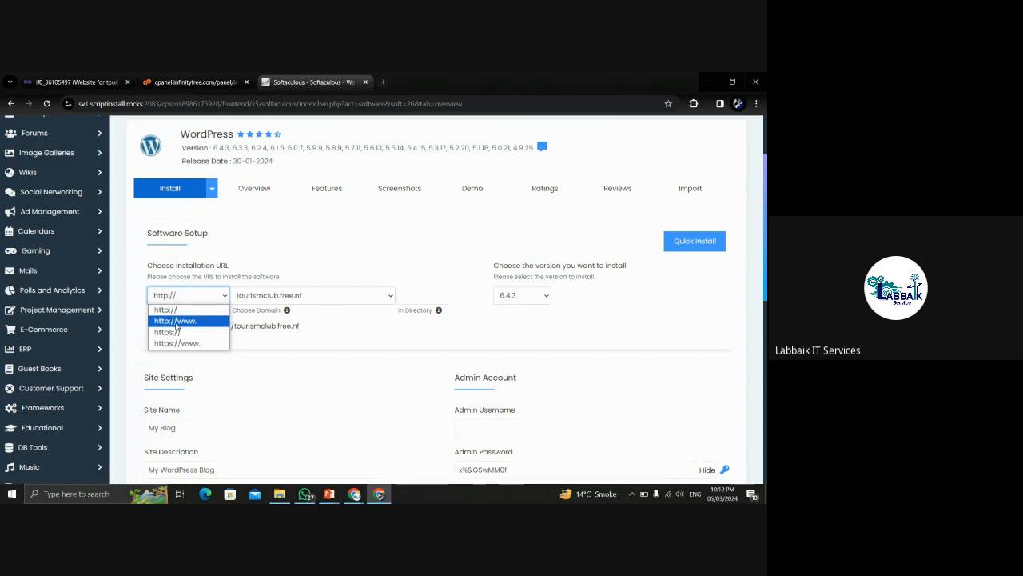
pyautogui.click(192, 321)
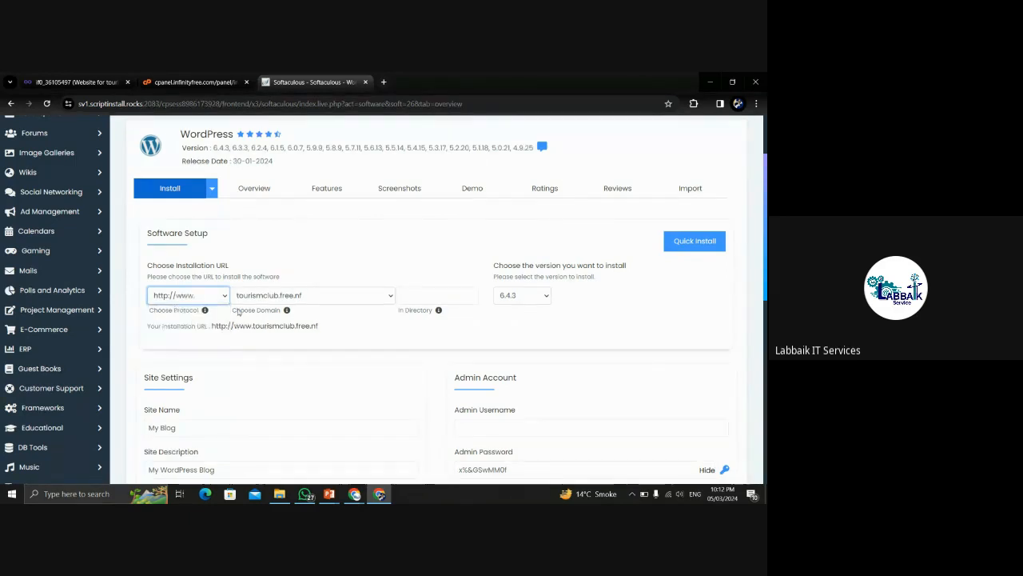
pyautogui.click(314, 295)
pyautogui.click(188, 295)
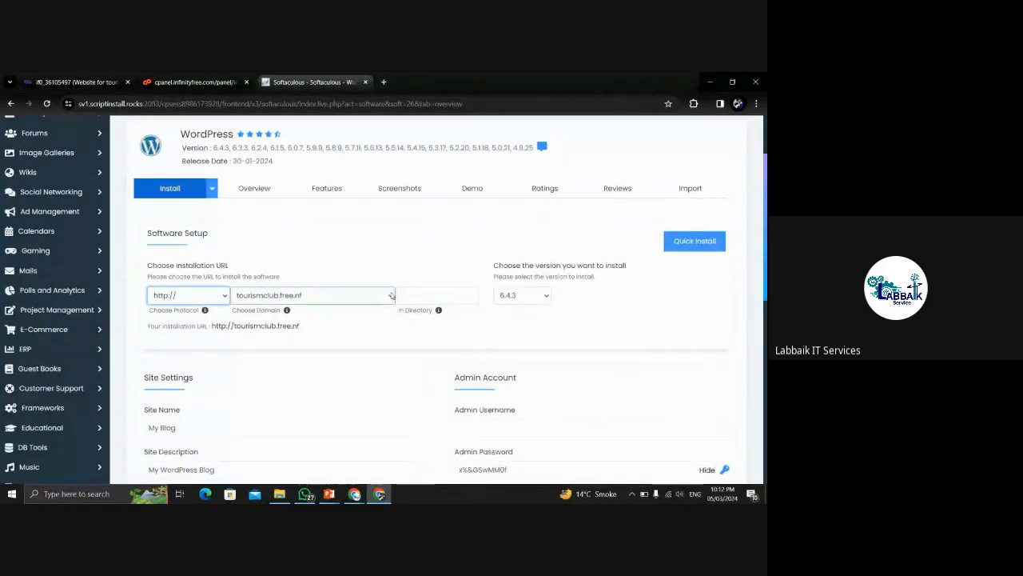
# Choose tourismclub.free.nf as the installation domain.
pyautogui.click(392, 296)
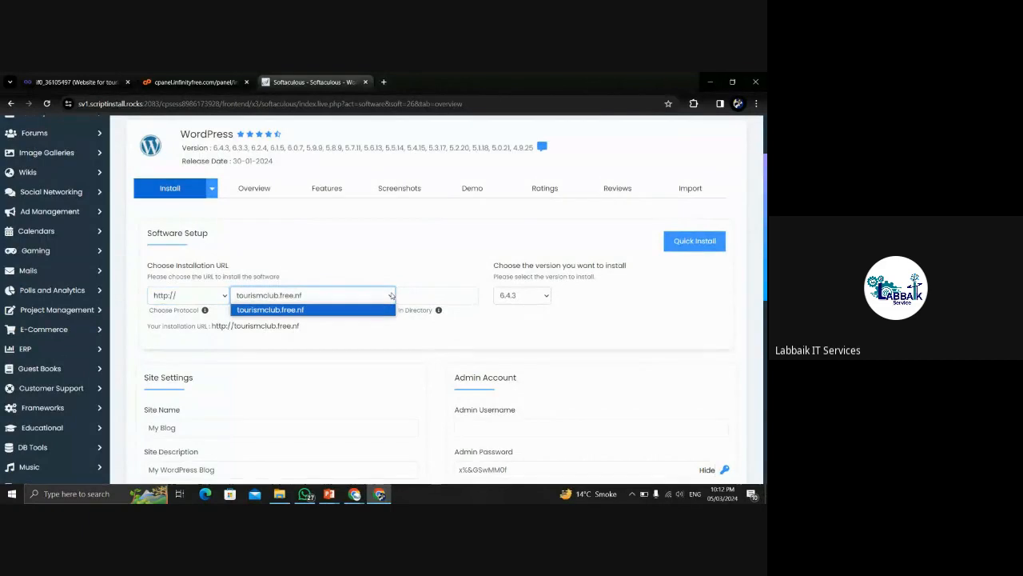
pyautogui.click(320, 311)
pyautogui.scroll(-3, 436, 300)
pyautogui.click(185, 215)
# Change the site name to Tourismclub and the description to My Tourismclub.
pyautogui.moveTo(177, 215); pyautogui.dragTo(132, 213)
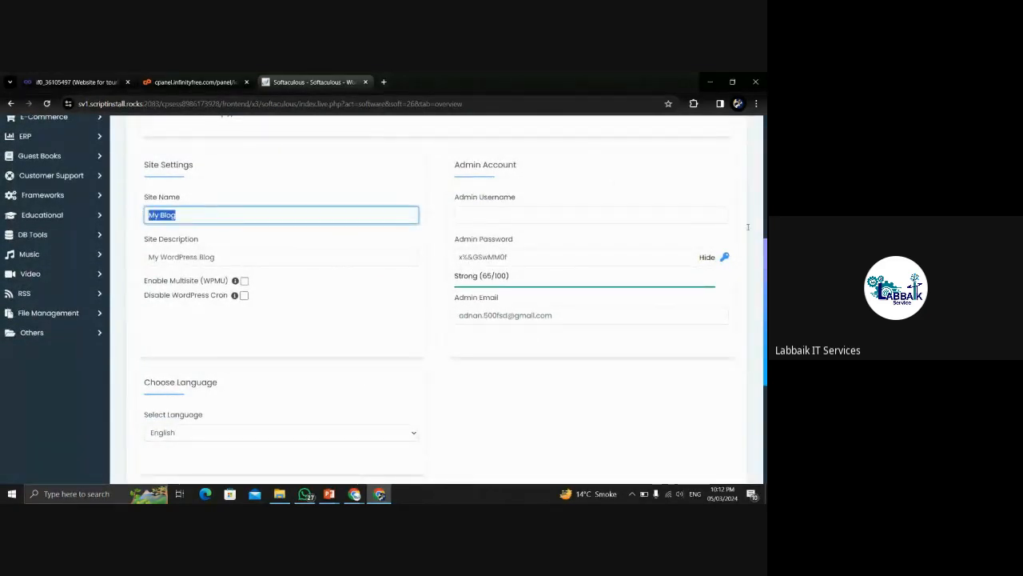
pyautogui.scroll(3, 760, 179)
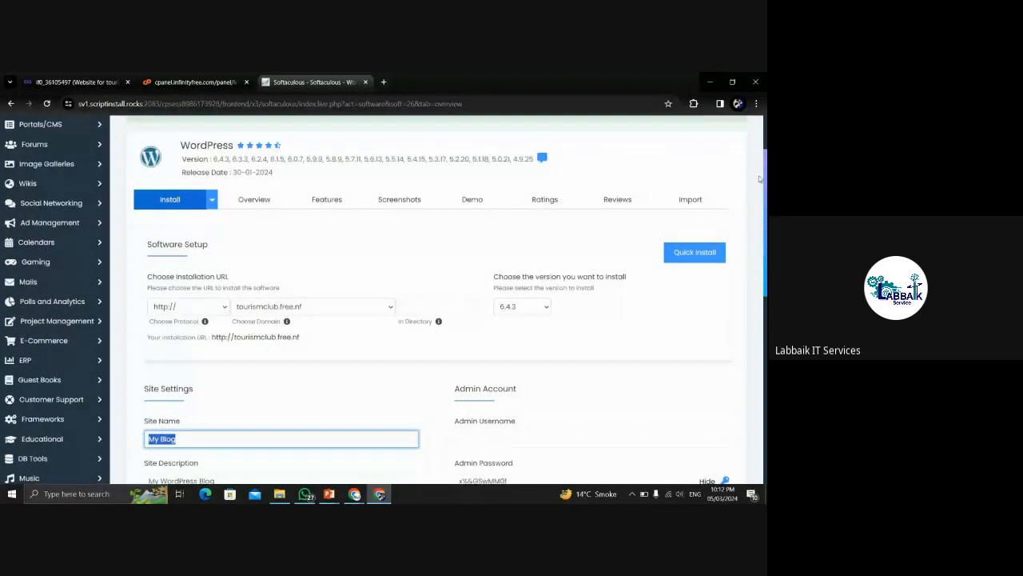
pyautogui.scroll(1, 759, 179)
pyautogui.scroll(-3, 757, 171)
pyautogui.moveTo(753, 243); pyautogui.dragTo(753, 246)
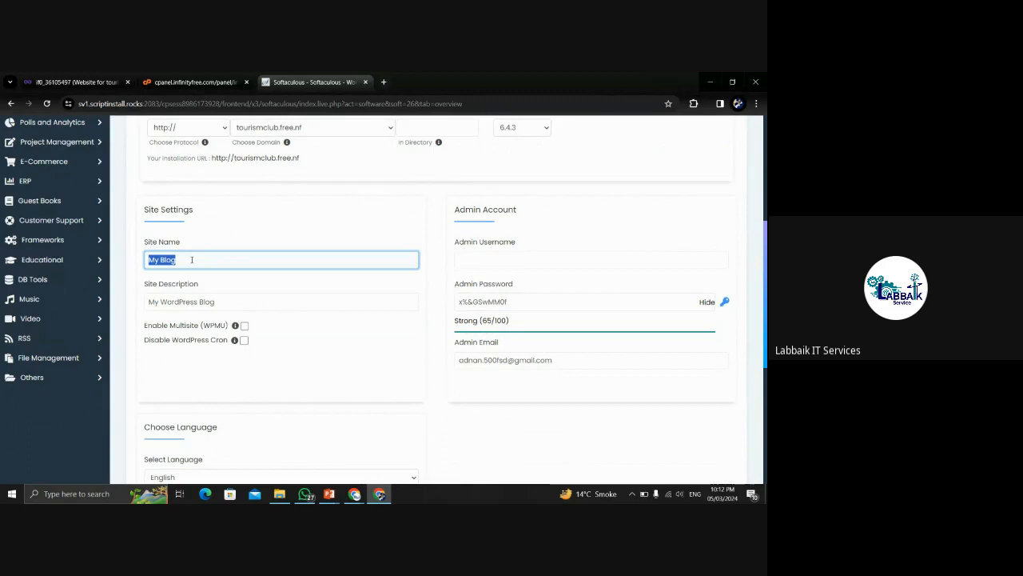
pyautogui.write('To')
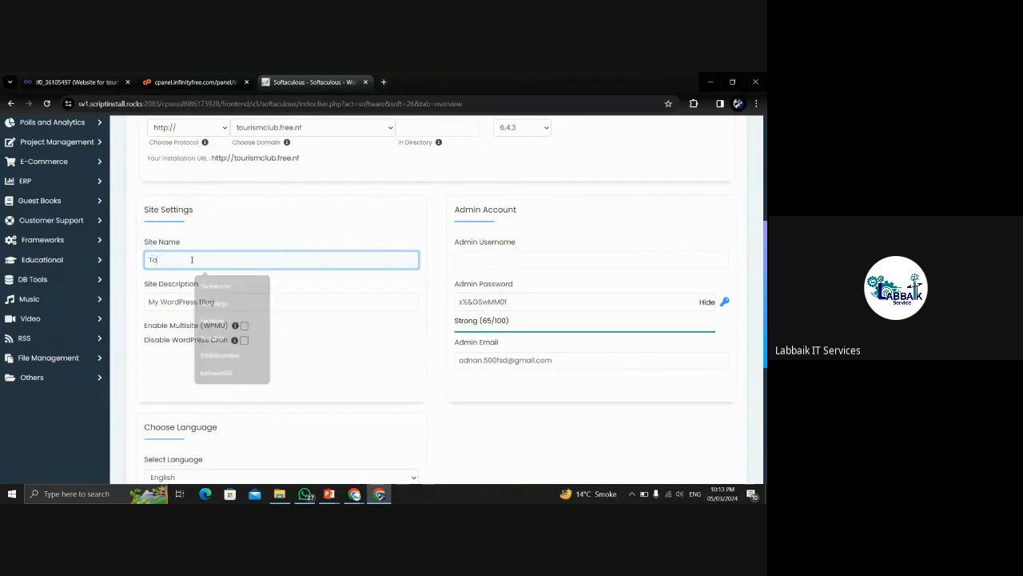
pyautogui.write('urism')
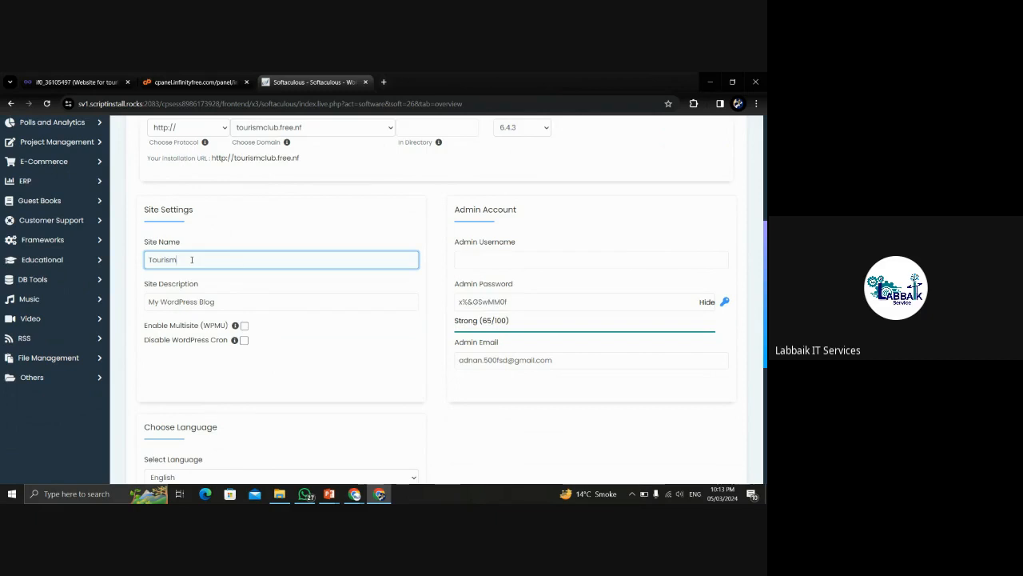
pyautogui.write('club')
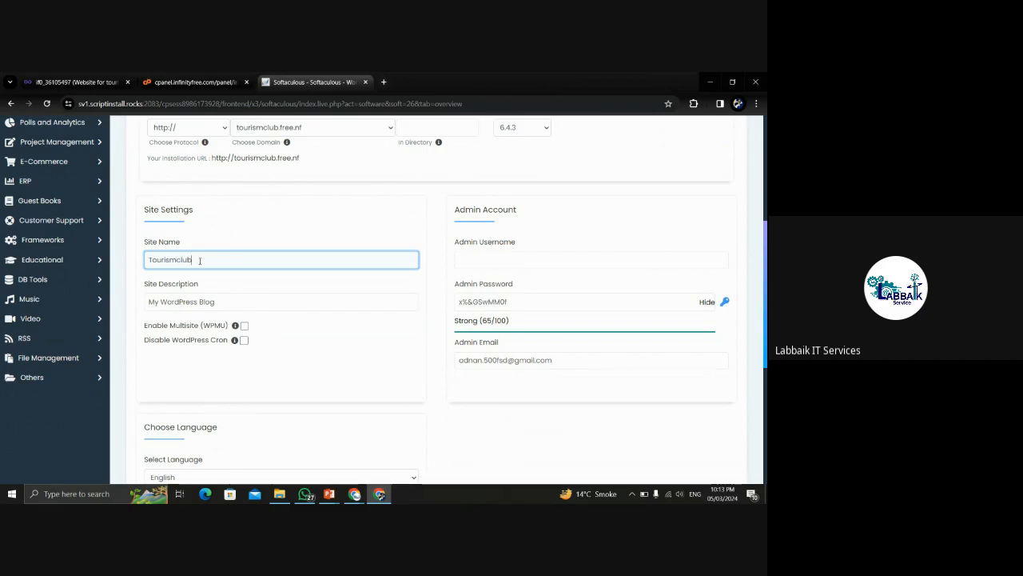
pyautogui.moveTo(202, 260); pyautogui.dragTo(135, 262)
pyautogui.hotkey('ctrl', 'c')
pyautogui.click(181, 301)
pyautogui.moveTo(215, 302); pyautogui.dragTo(162, 305)
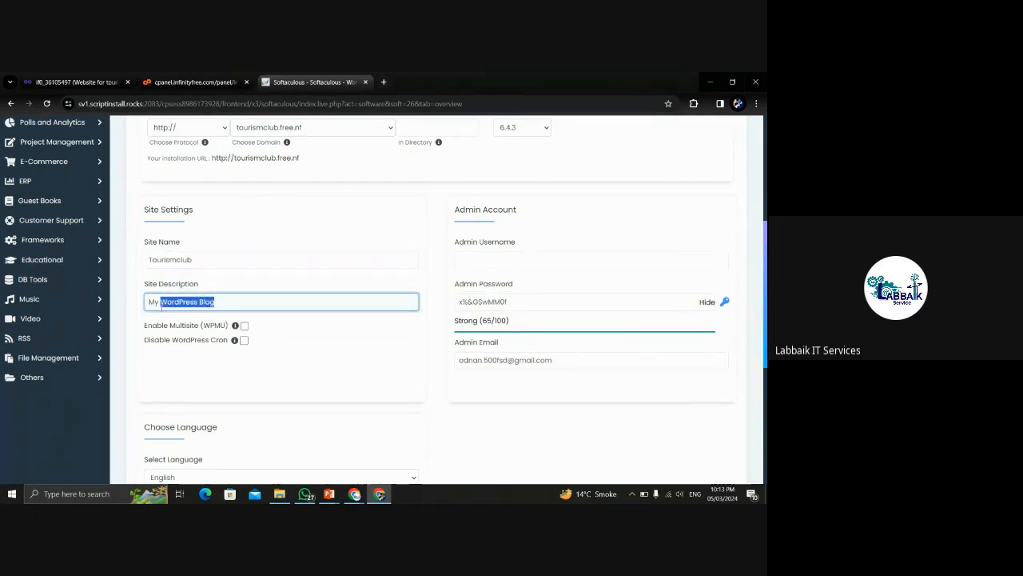
pyautogui.hotkey('ctrl', 'v')
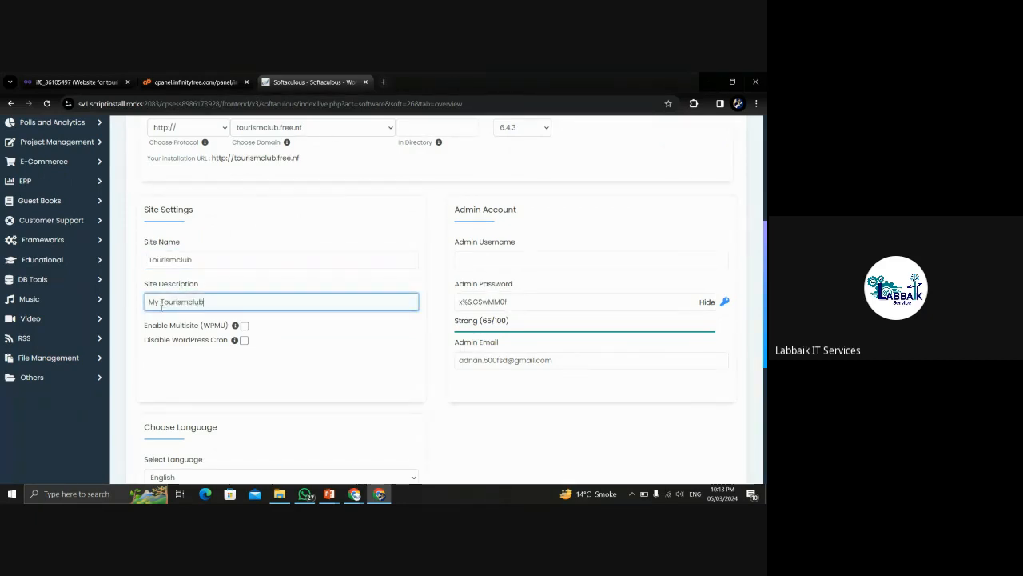
# Fill in the admin username and a chosen admin password, then start the installation.
pyautogui.click(477, 259)
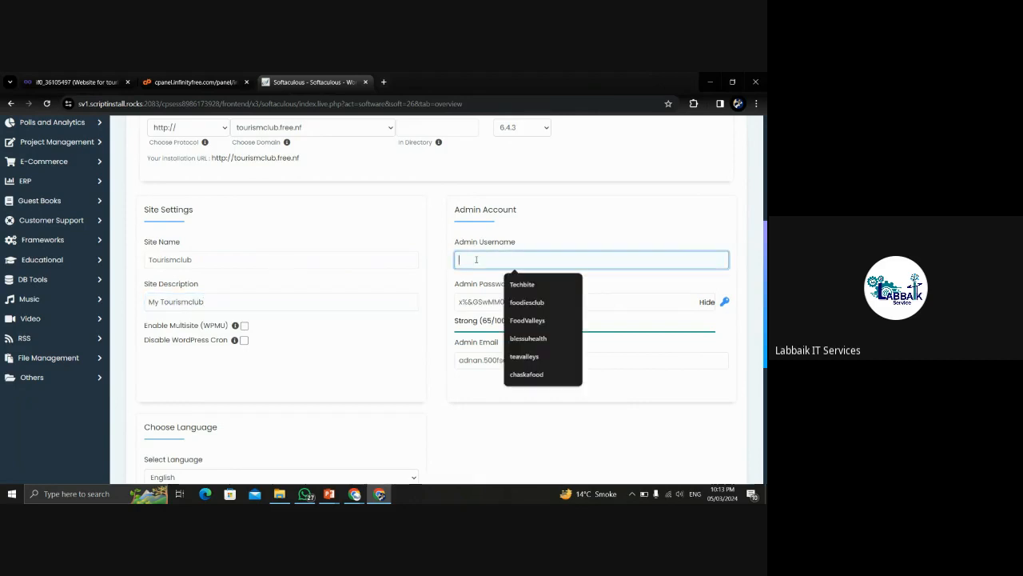
pyautogui.hotkey('ctrl', 'v')
pyautogui.moveTo(518, 302); pyautogui.dragTo(444, 308)
pyautogui.hotkey('ctrl', 'v')
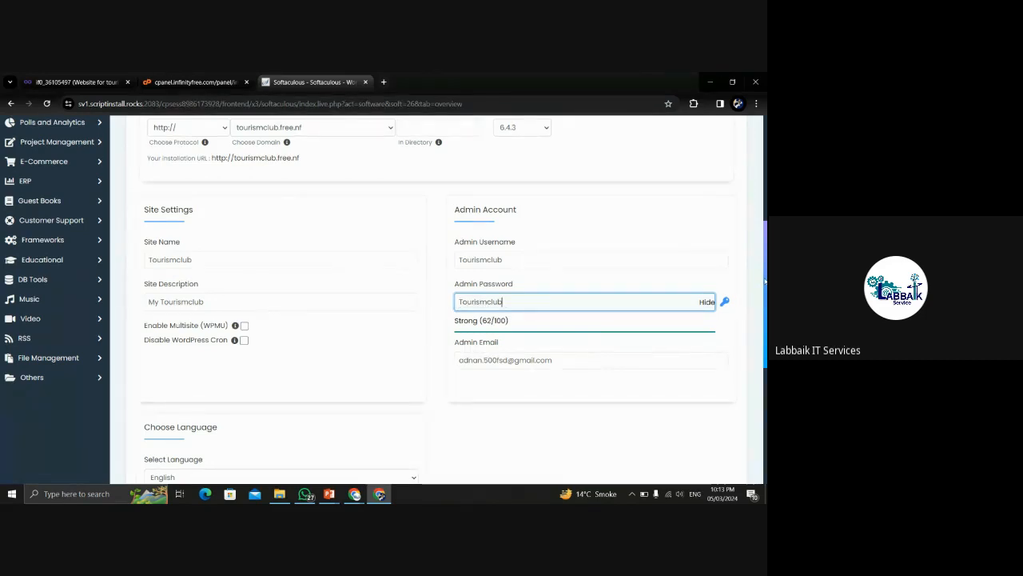
pyautogui.moveTo(766, 279); pyautogui.dragTo(764, 283)
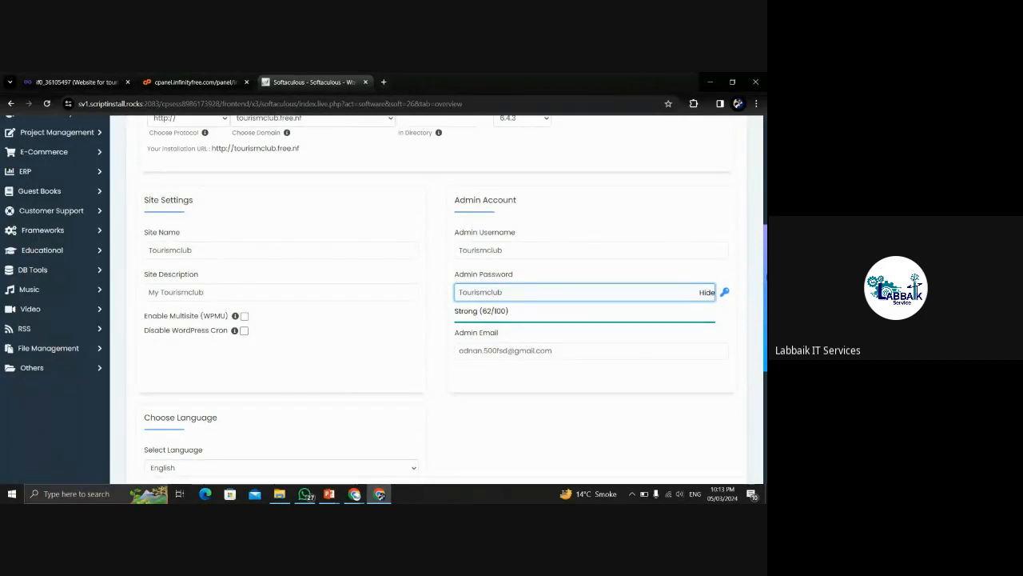
pyautogui.scroll(-1, 734, 280)
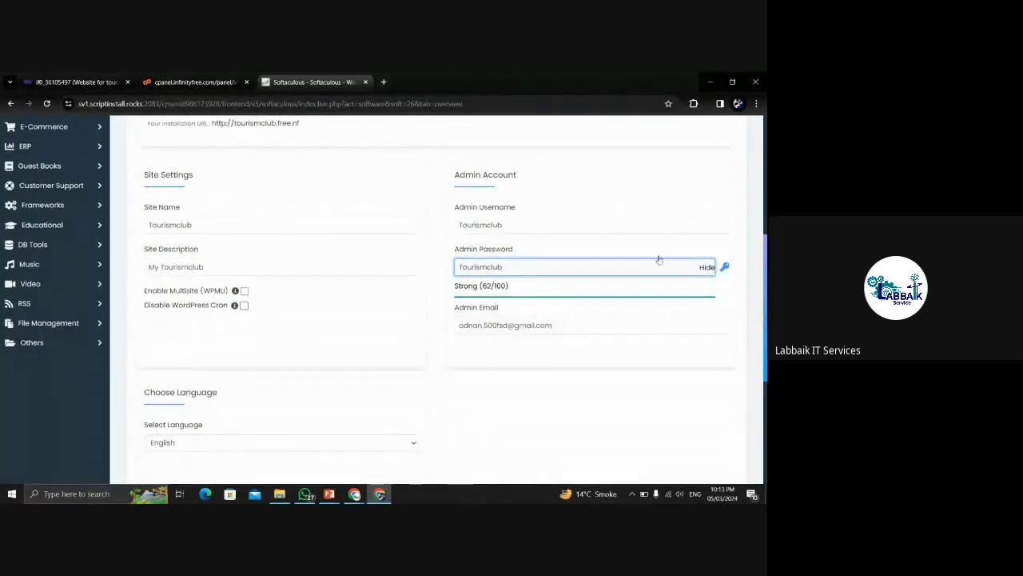
pyautogui.click(448, 235)
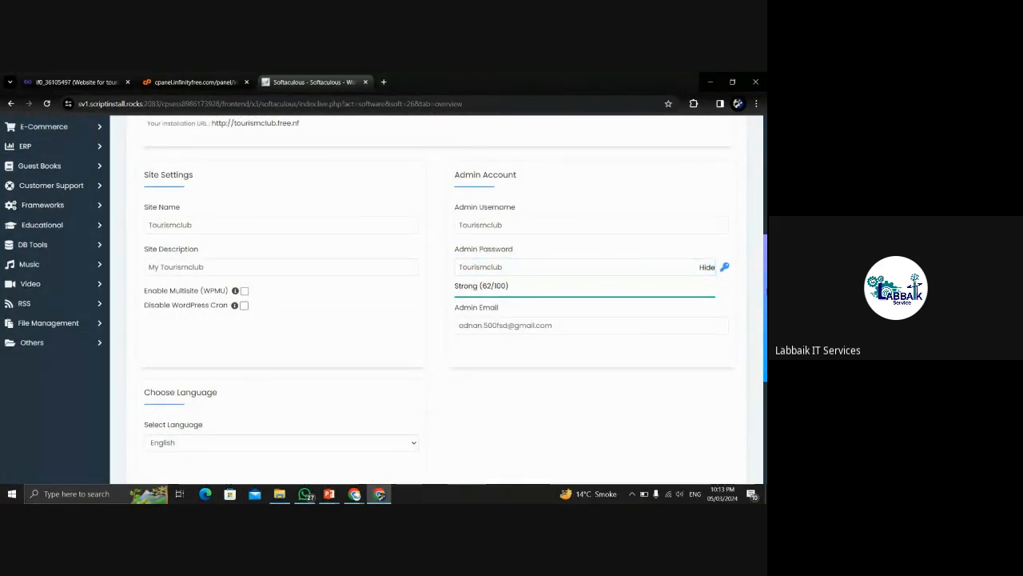
pyautogui.scroll(-3, 436, 300)
pyautogui.moveTo(766, 363); pyautogui.dragTo(765, 361)
pyautogui.scroll(-2, 411, 240)
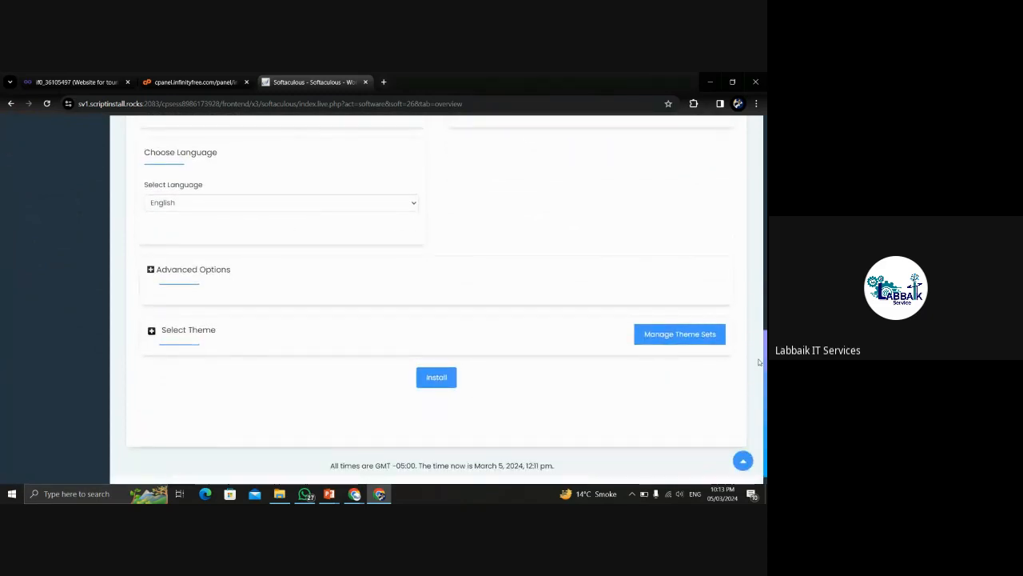
pyautogui.moveTo(765, 364); pyautogui.dragTo(765, 371)
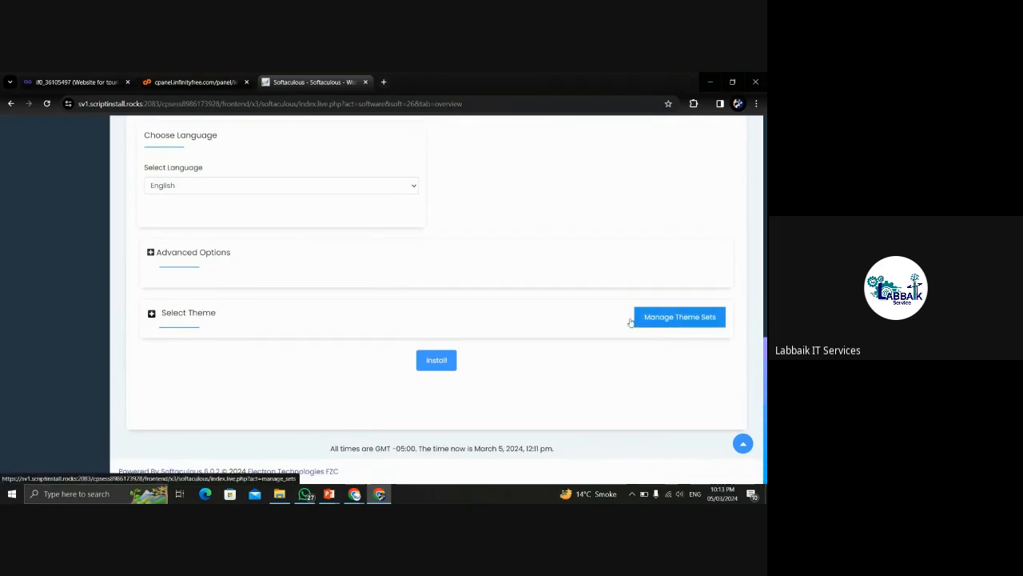
pyautogui.click(439, 361)
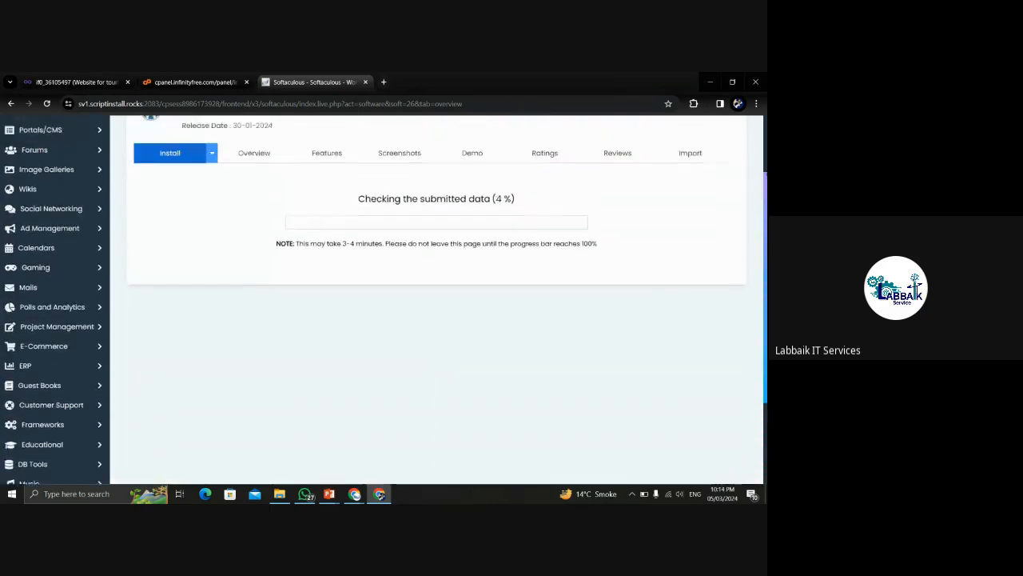
pyautogui.moveTo(358, 279); pyautogui.dragTo(626, 281)
pyautogui.click(695, 282)
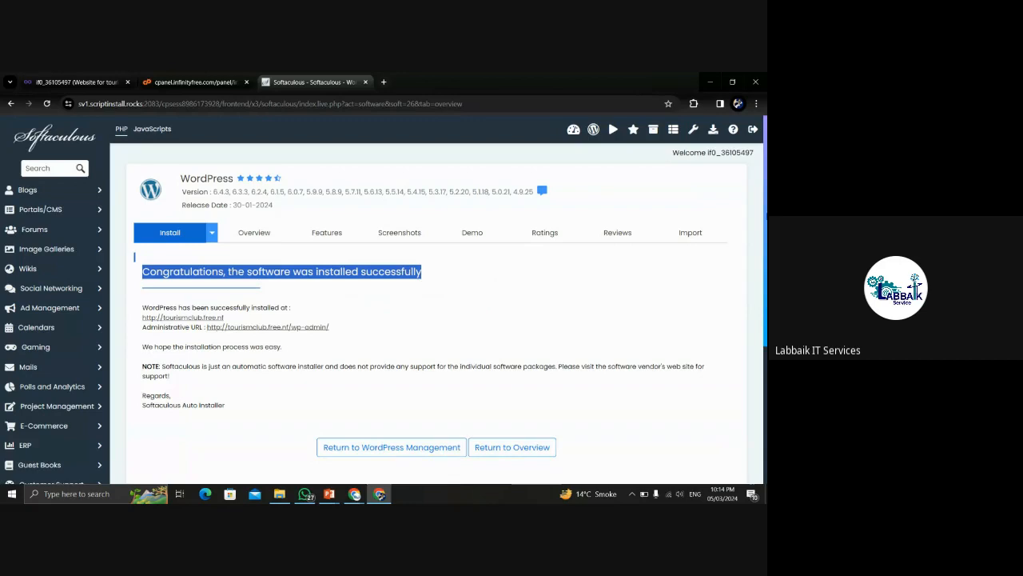
pyautogui.scroll(-1, 436, 300)
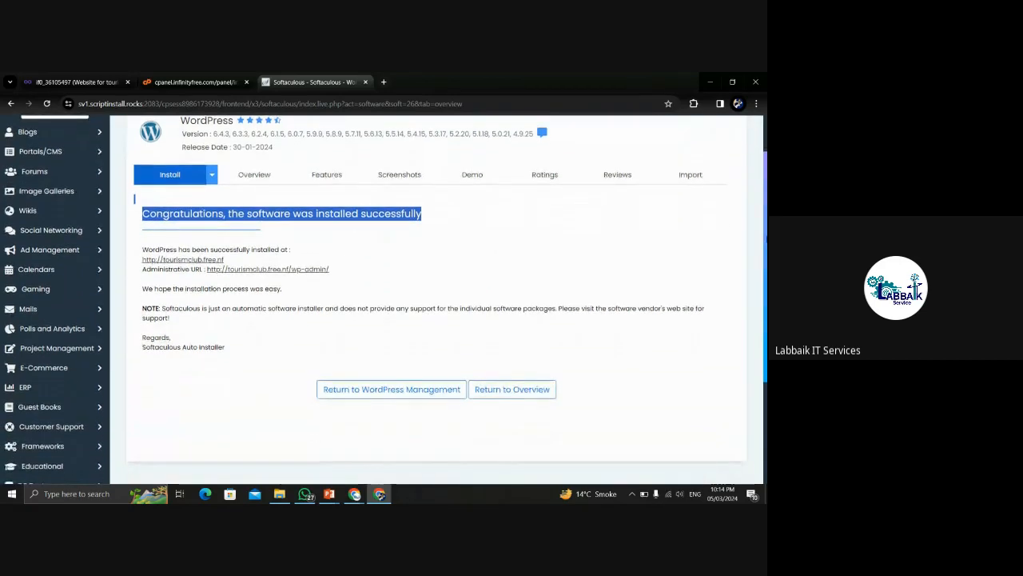
pyautogui.click(452, 239)
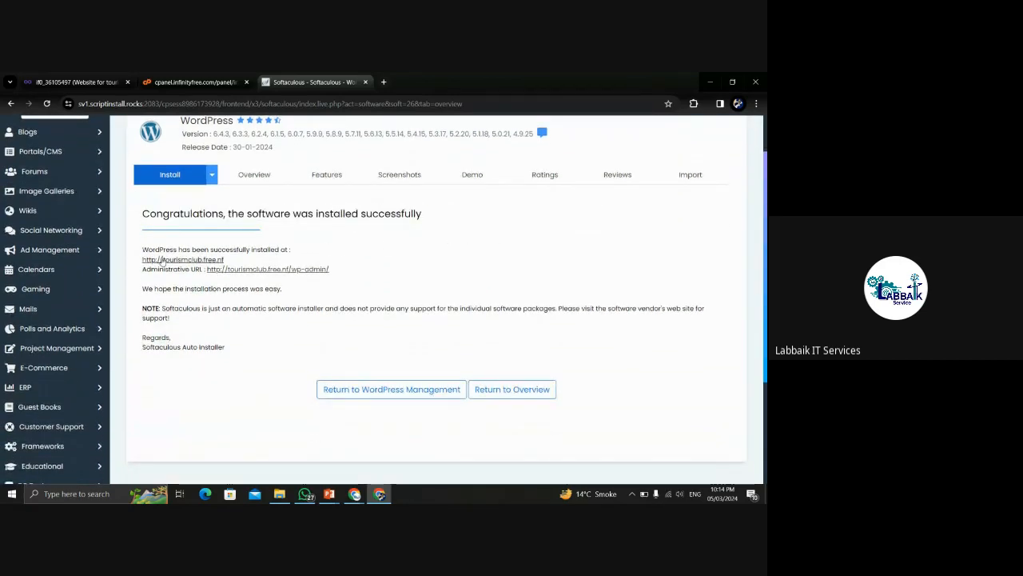
pyautogui.moveTo(232, 260); pyautogui.dragTo(142, 260)
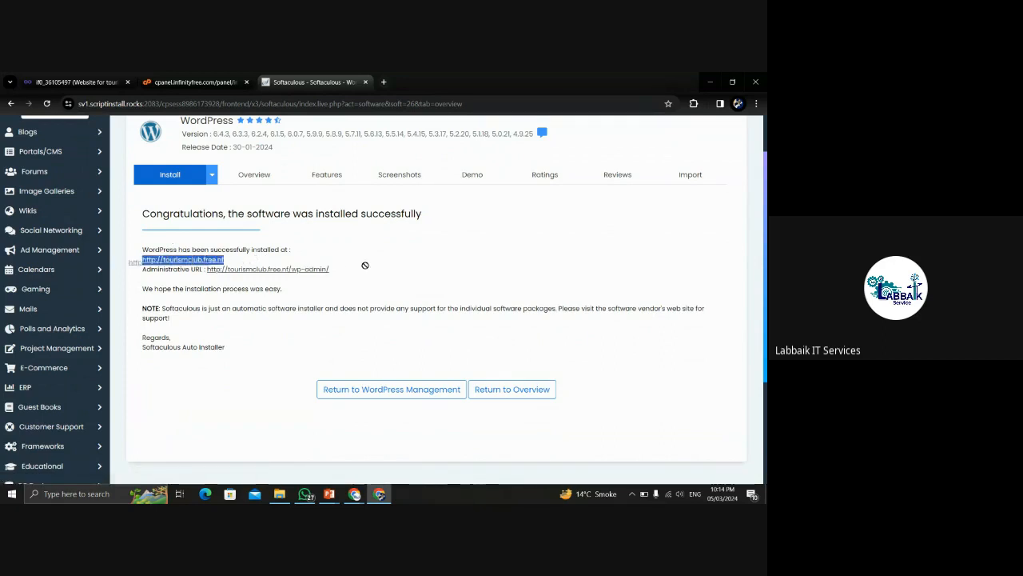
pyautogui.click(337, 272)
pyautogui.moveTo(331, 271); pyautogui.dragTo(198, 267)
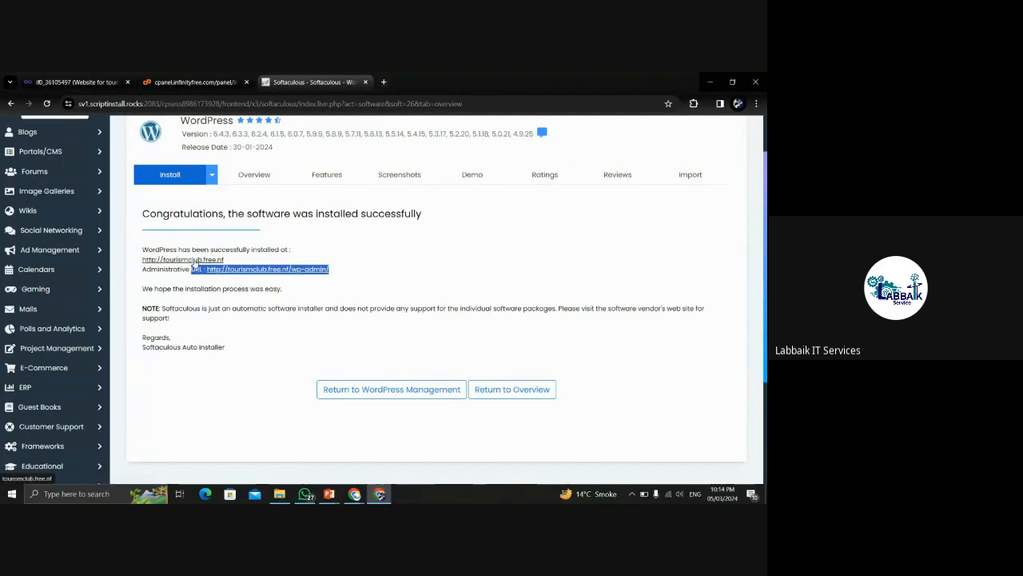
pyautogui.click(194, 260)
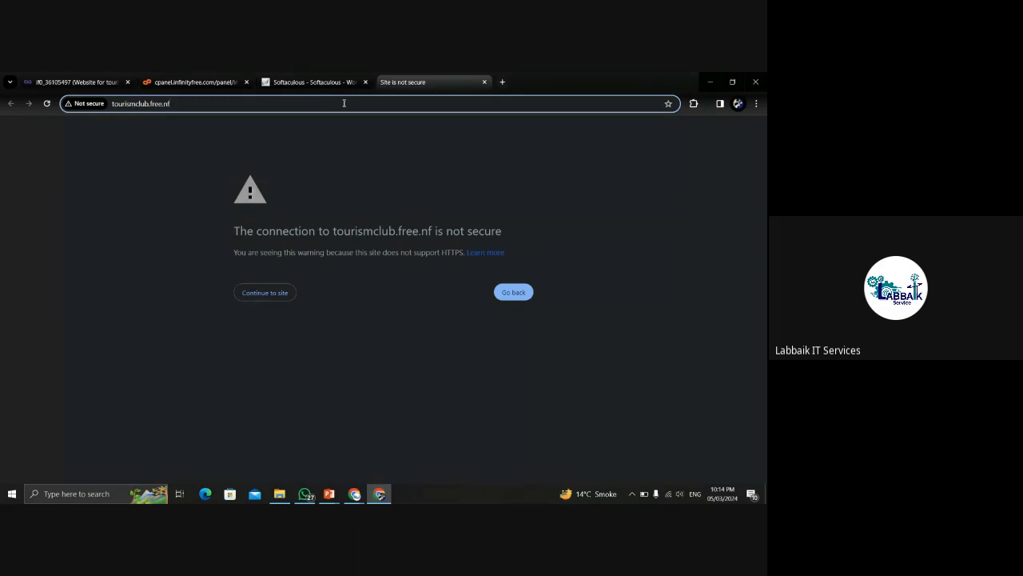
# Continue past Chrome's not-secure warning to the new Tourismclub site.
pyautogui.click(256, 294)
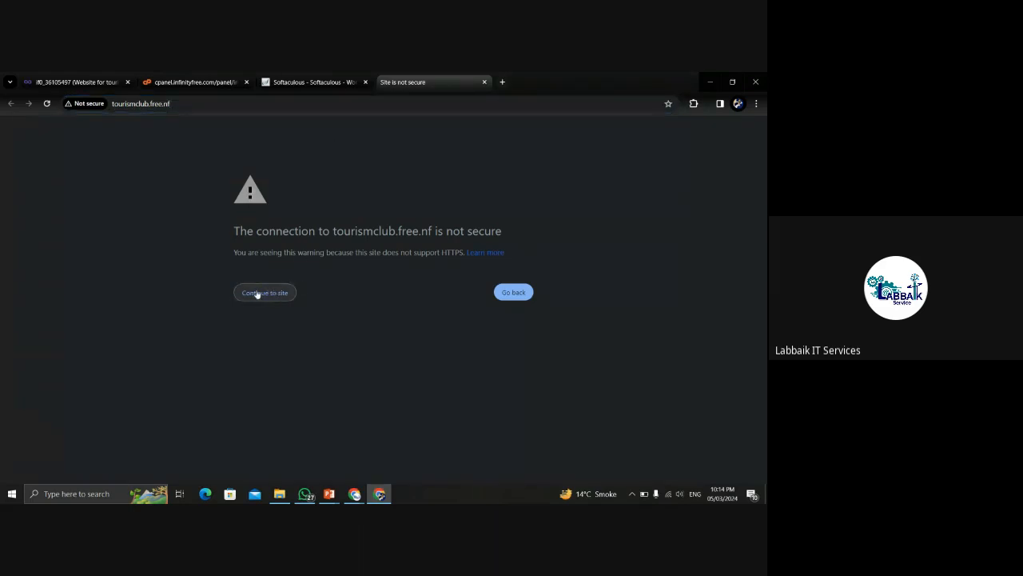
pyautogui.moveTo(230, 237); pyautogui.dragTo(578, 230)
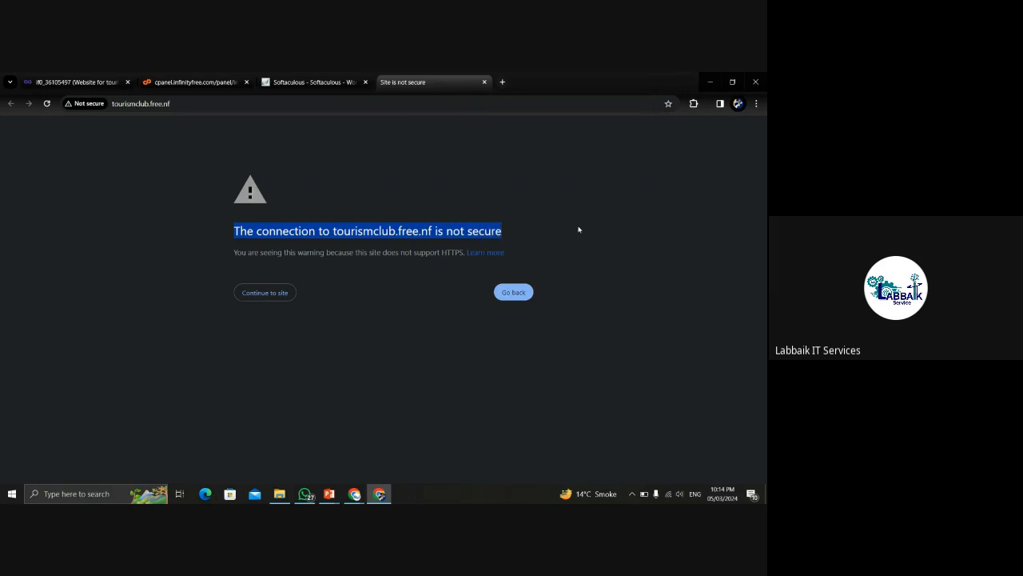
pyautogui.click(578, 229)
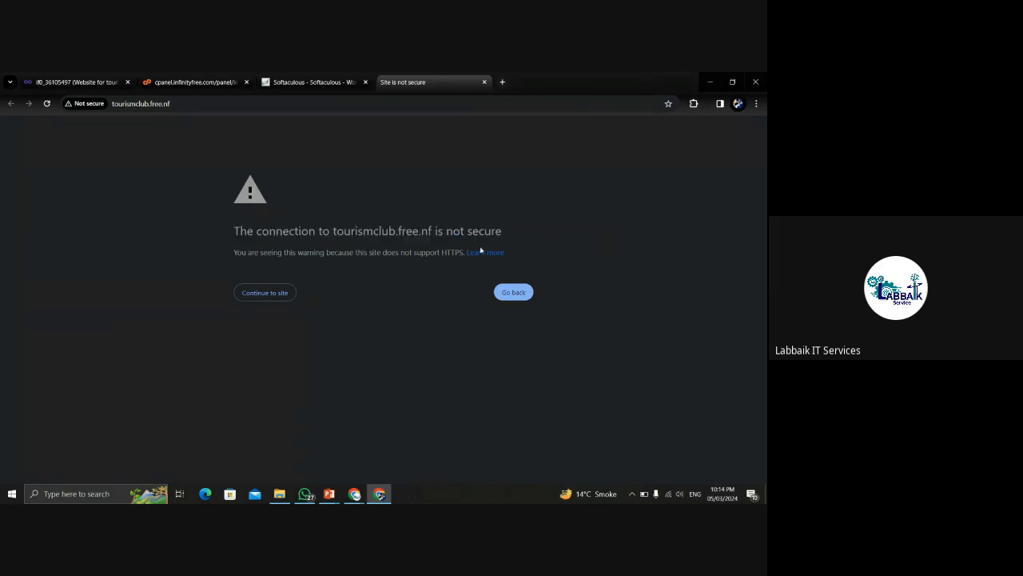
pyautogui.click(270, 294)
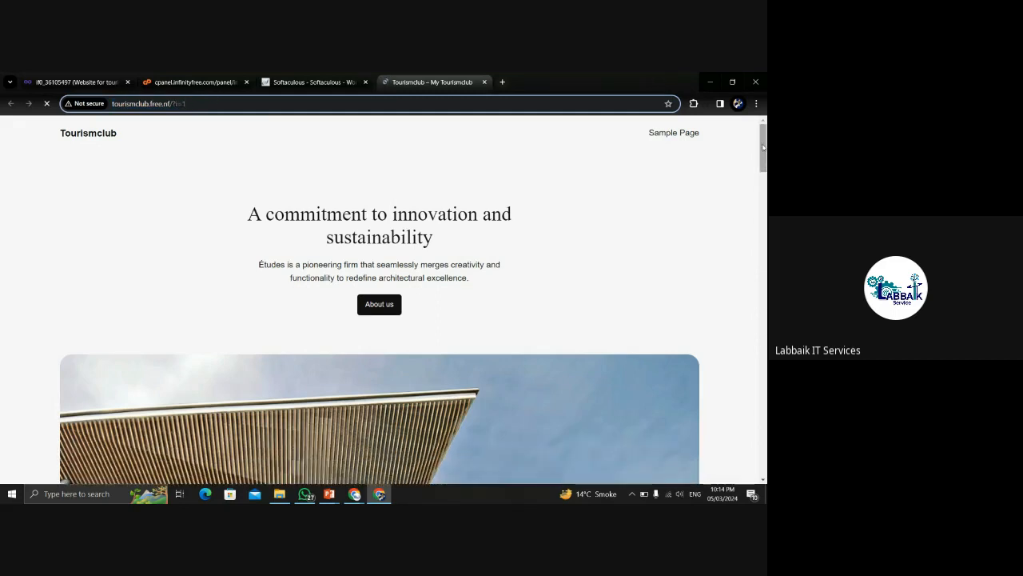
# Look over the default WordPress homepage, then return to the Softaculous success tab.
pyautogui.moveTo(763, 146)
pyautogui.mouseDown()
pyautogui.moveTo(765, 457)
pyautogui.moveTo(763, 150)
pyautogui.mouseUp()
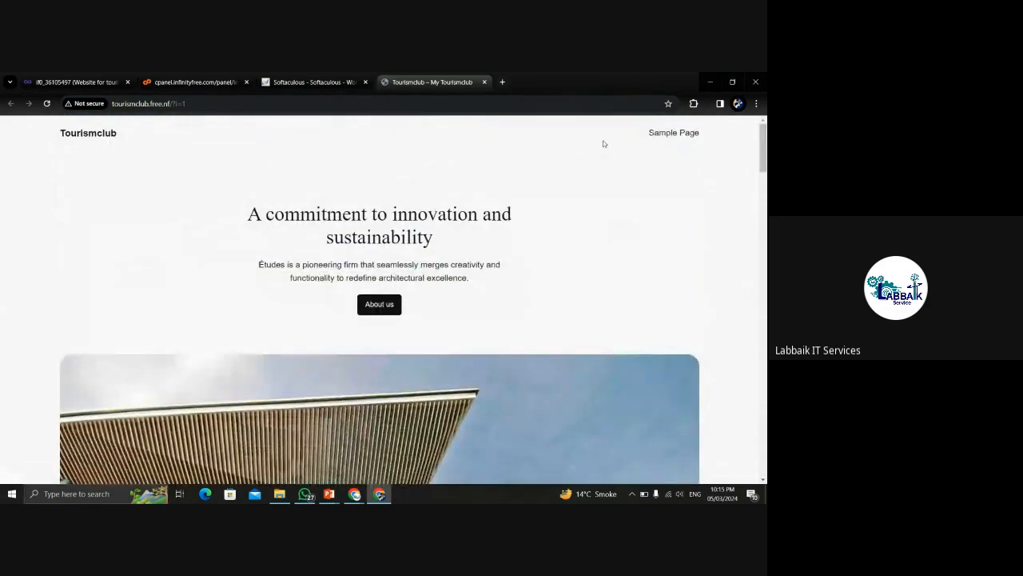
pyautogui.moveTo(615, 132); pyautogui.dragTo(640, 137)
pyautogui.click(715, 130)
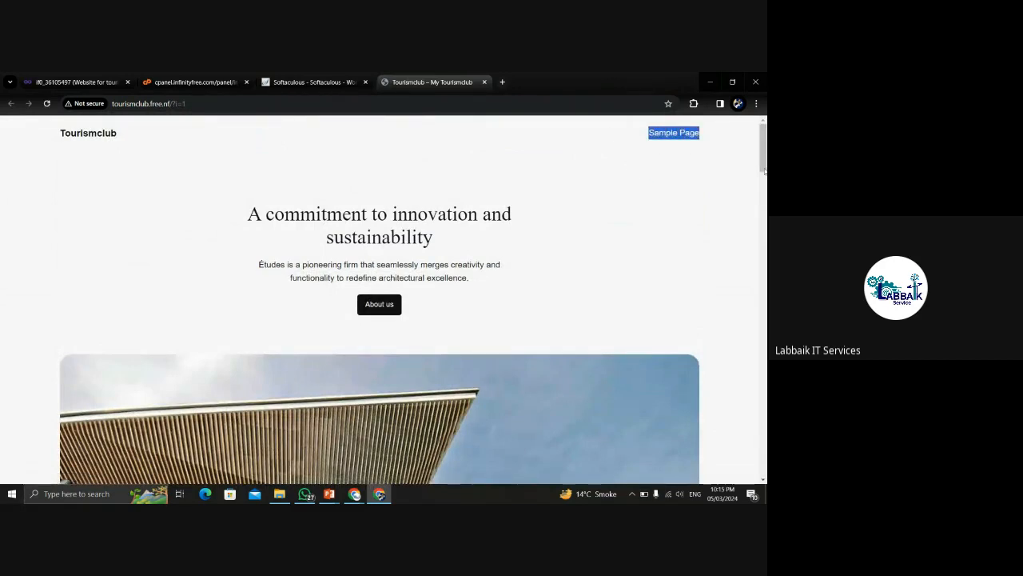
pyautogui.click(728, 159)
pyautogui.moveTo(764, 151)
pyautogui.mouseDown()
pyautogui.moveTo(766, 459)
pyautogui.moveTo(762, 149)
pyautogui.mouseUp()
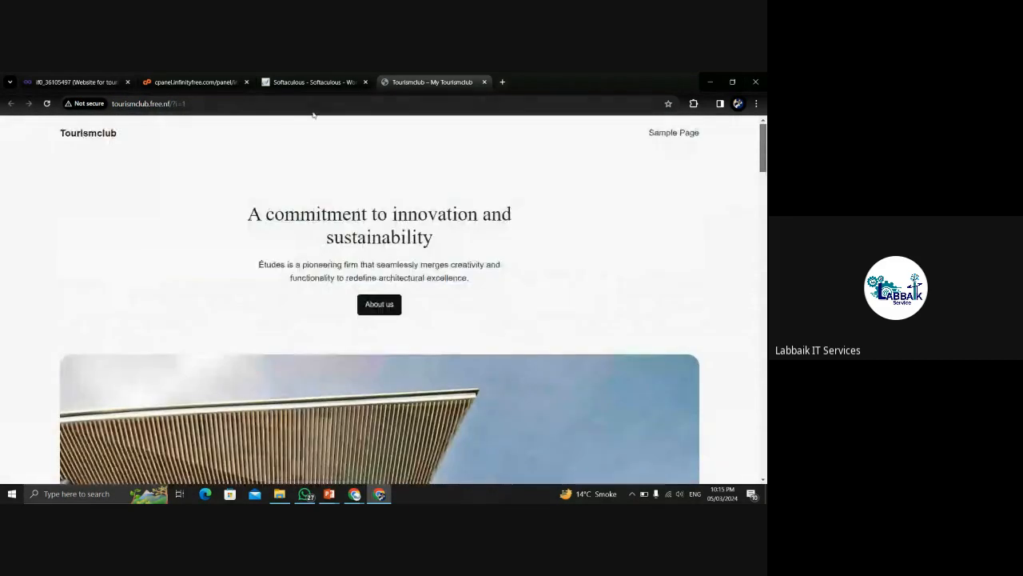
pyautogui.click(315, 82)
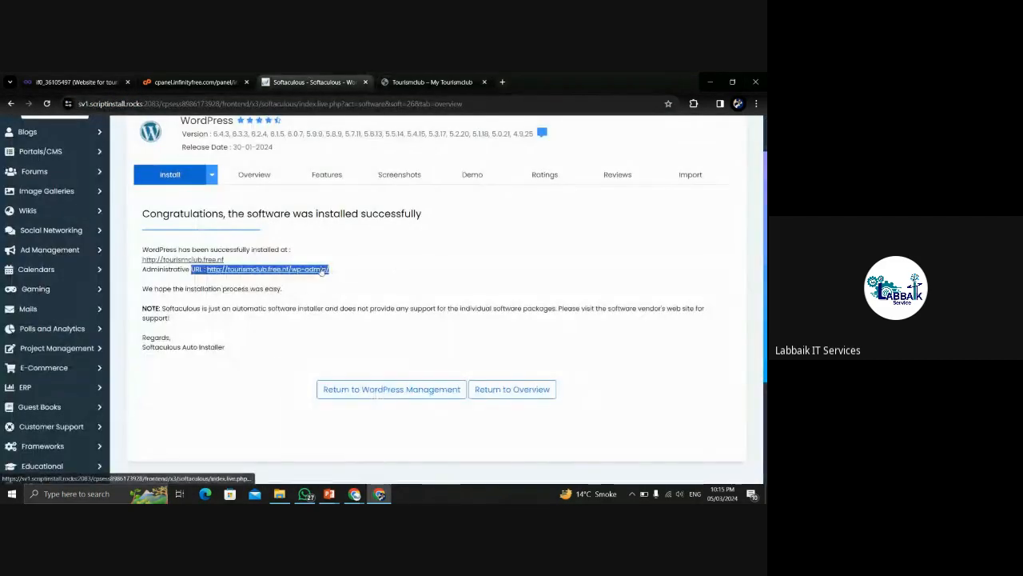
# Open the new site's Administrative URL (wp-admin) from the Softaculous success page.
pyautogui.click(397, 265)
pyautogui.click(277, 271)
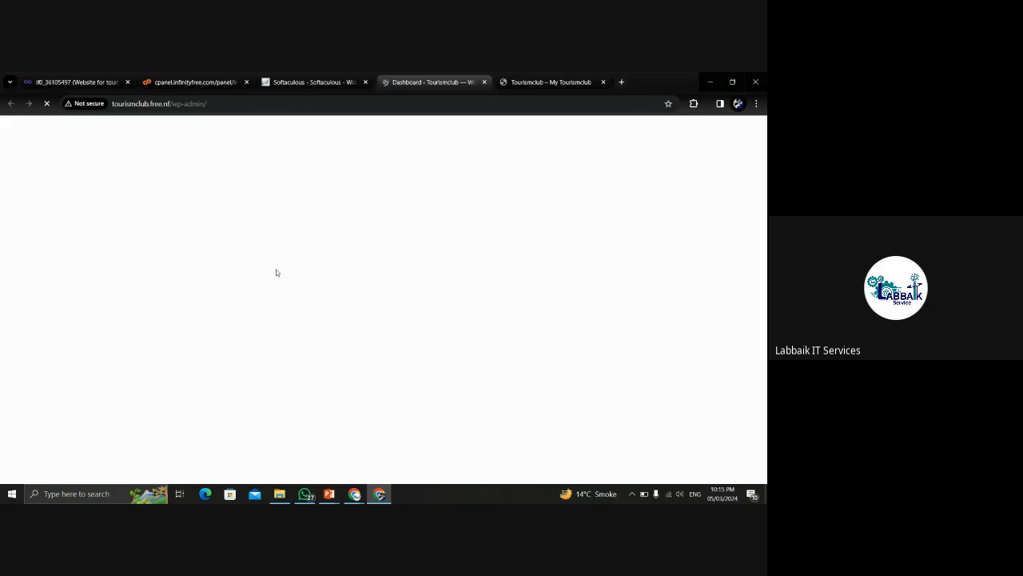
pyautogui.click(231, 103)
pyautogui.click(271, 103)
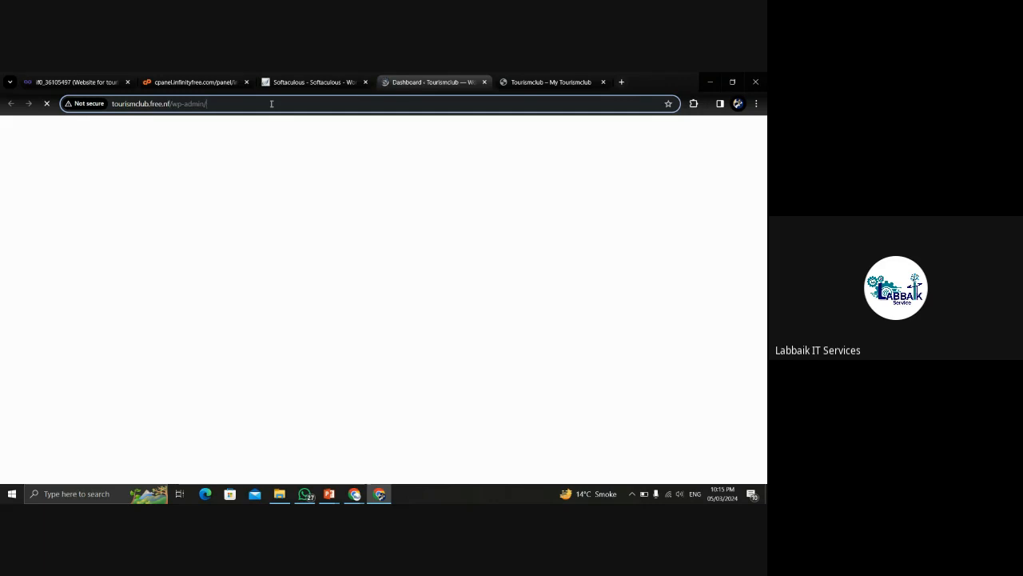
# Close the Softaculous installer tab and wait for the WordPress Dashboard to load.
pyautogui.click(366, 81)
pyautogui.click(227, 83)
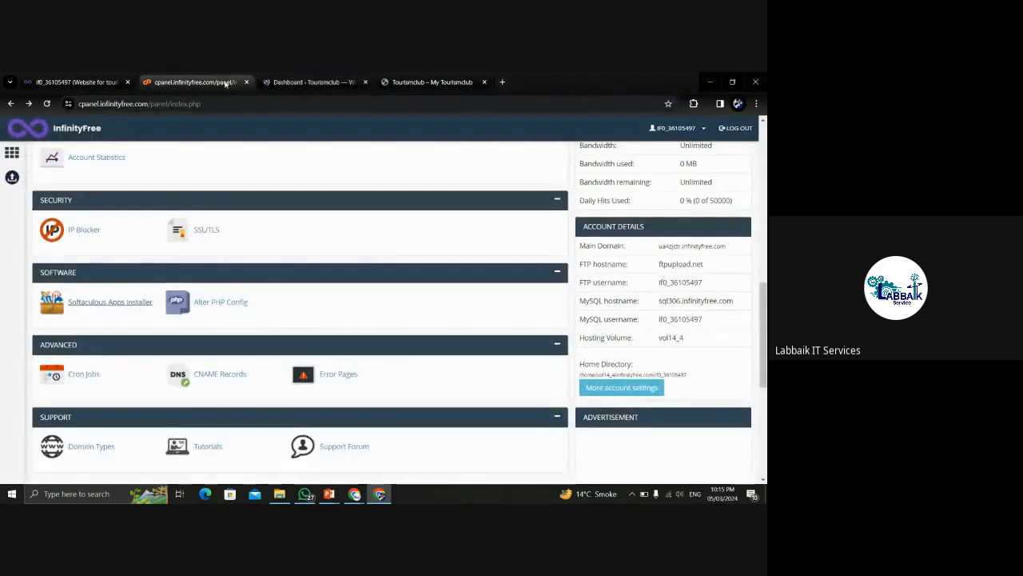
pyautogui.click(318, 76)
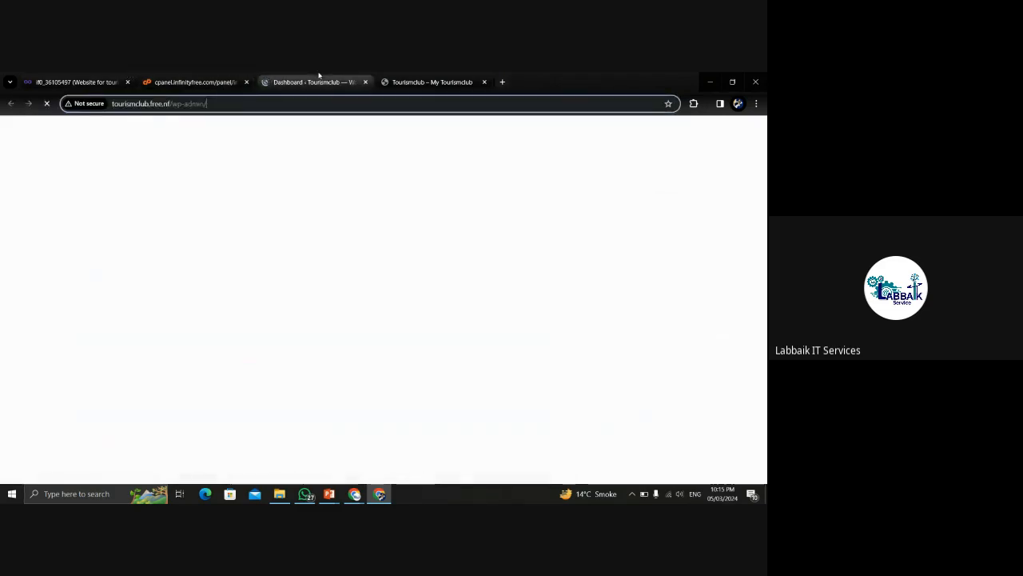
pyautogui.tripleClick(235, 101)
pyautogui.click(235, 101)
pyautogui.click(230, 103)
pyautogui.click(196, 82)
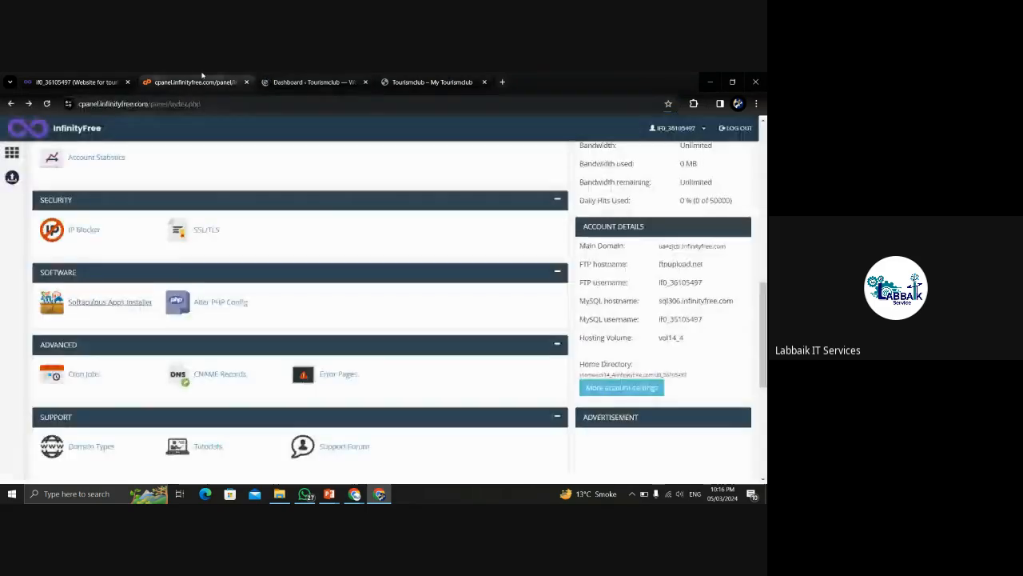
pyautogui.click(315, 81)
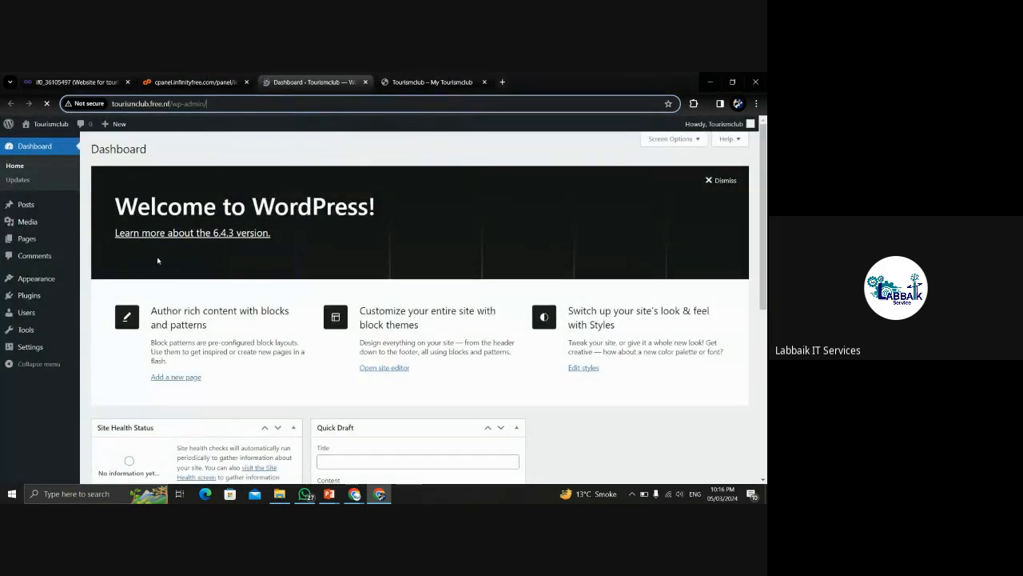
pyautogui.click(422, 80)
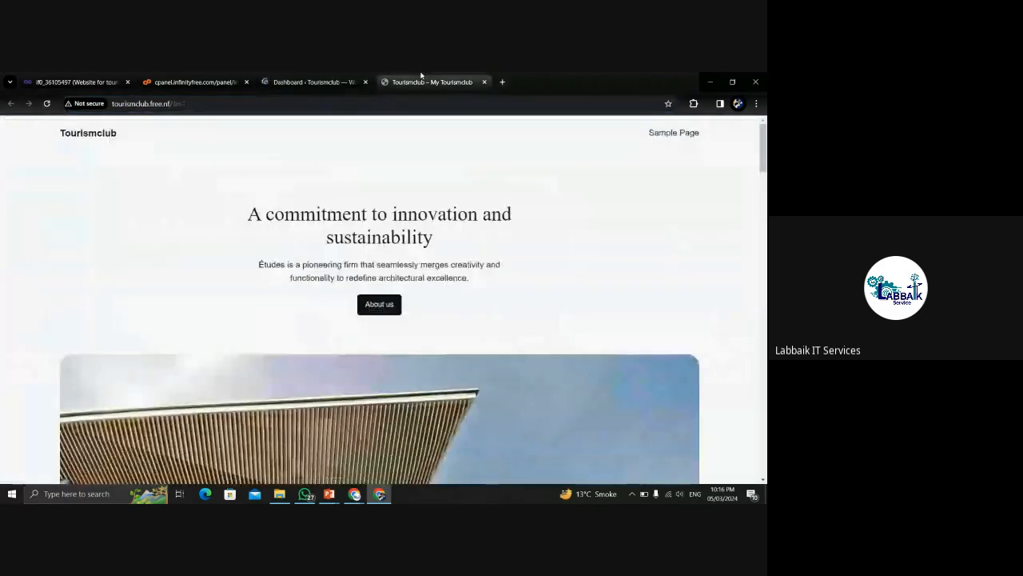
pyautogui.moveTo(197, 103); pyautogui.dragTo(178, 103)
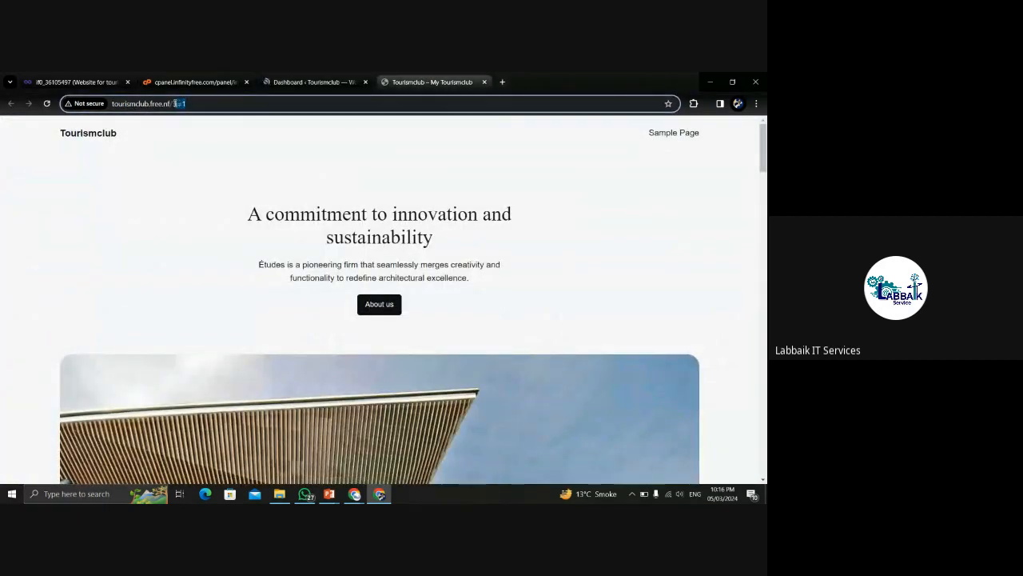
pyautogui.press('BackSpace')
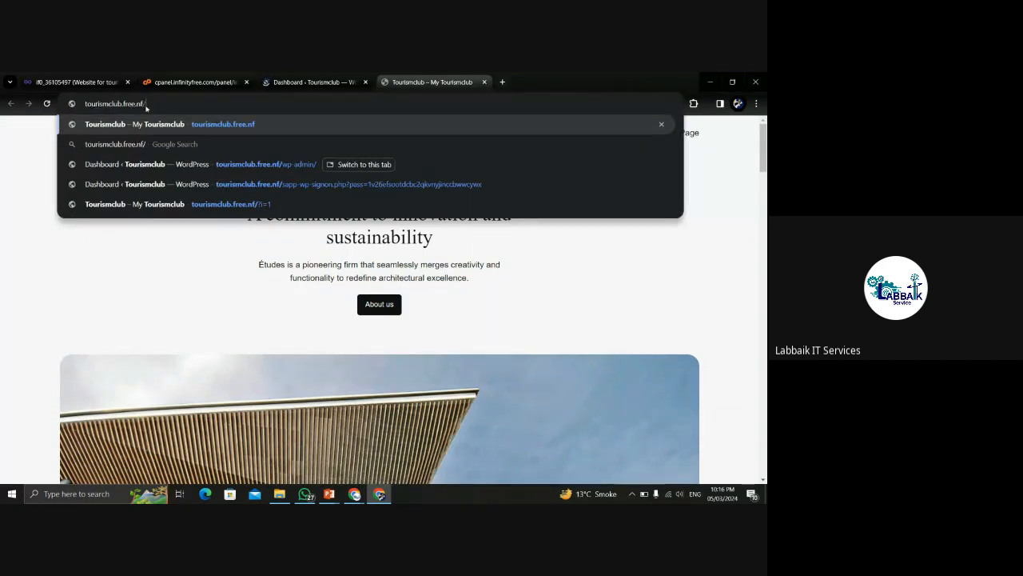
pyautogui.write('W')
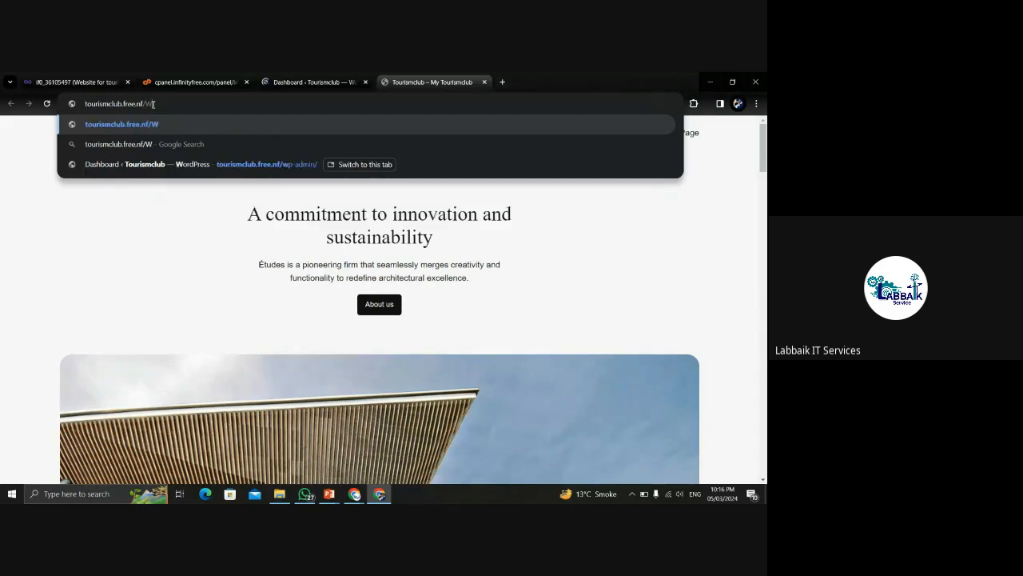
pyautogui.write('p-ad,')
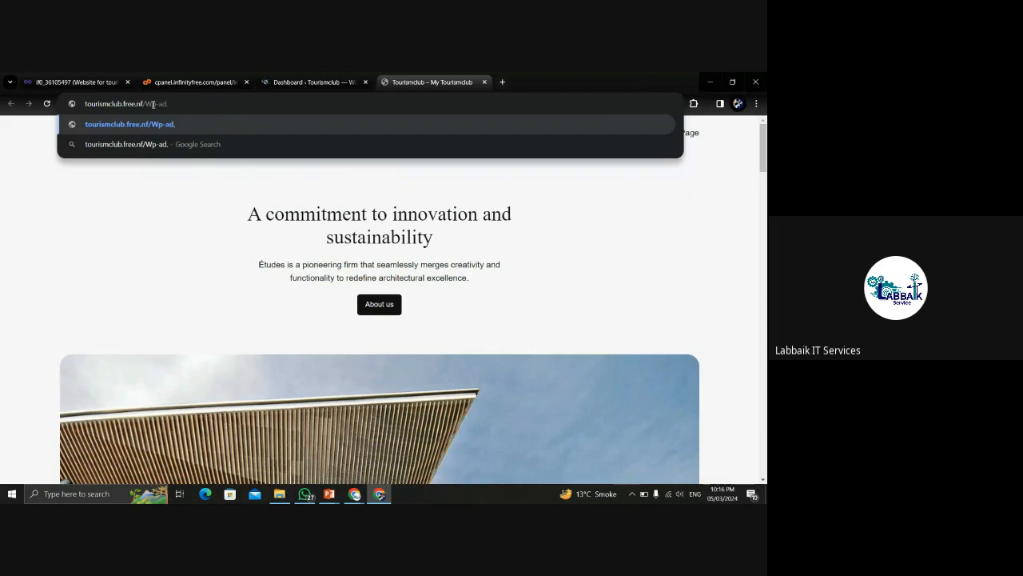
pyautogui.press('BackSpace')
pyautogui.write('min/')
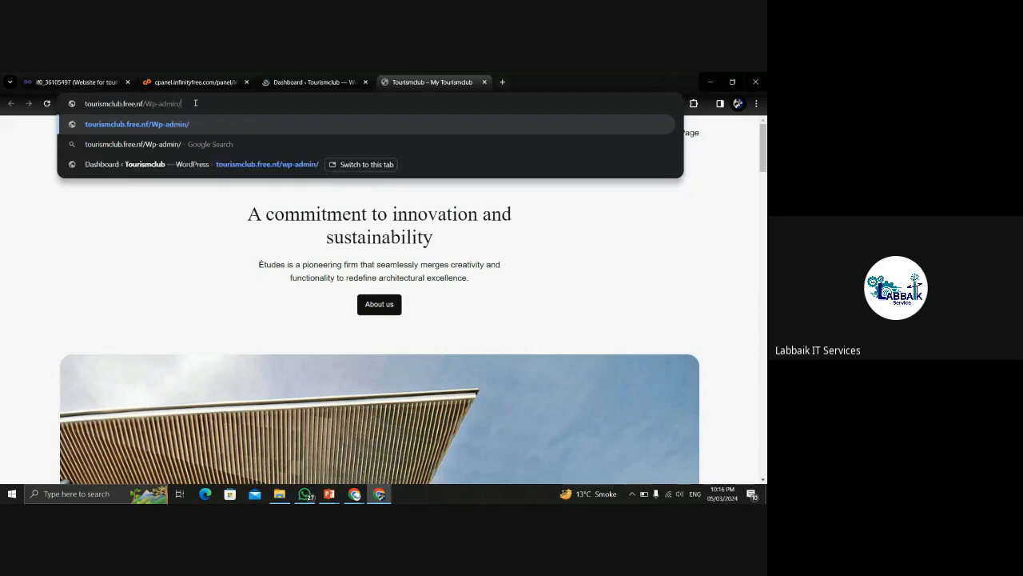
pyautogui.moveTo(184, 103); pyautogui.dragTo(146, 105)
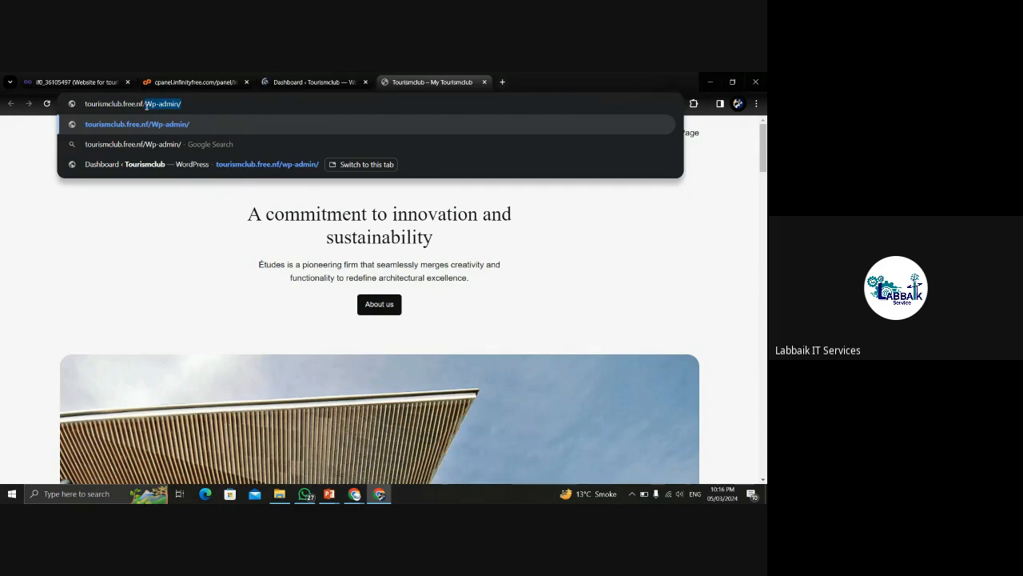
pyautogui.click(195, 107)
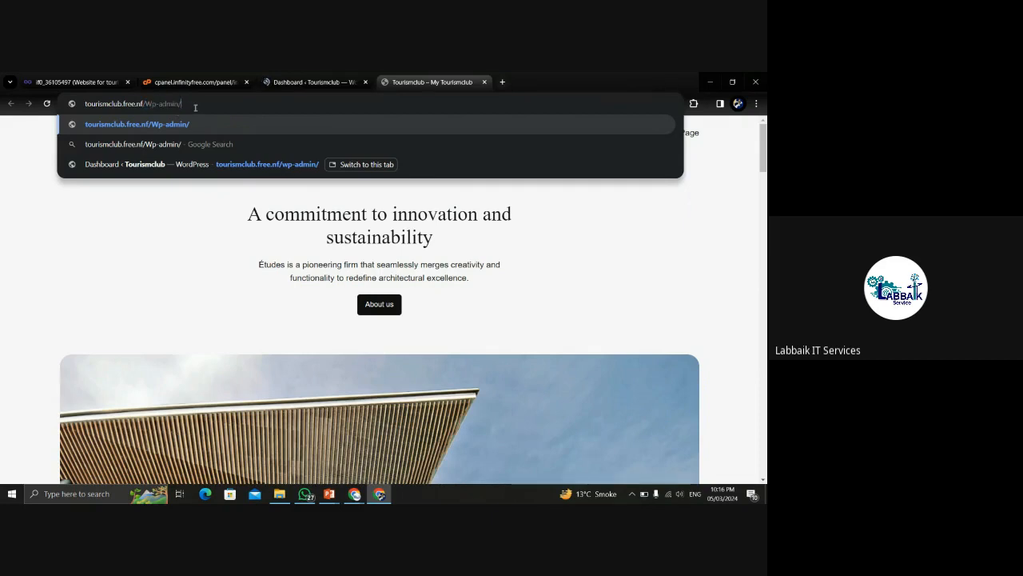
pyautogui.moveTo(194, 106); pyautogui.dragTo(147, 106)
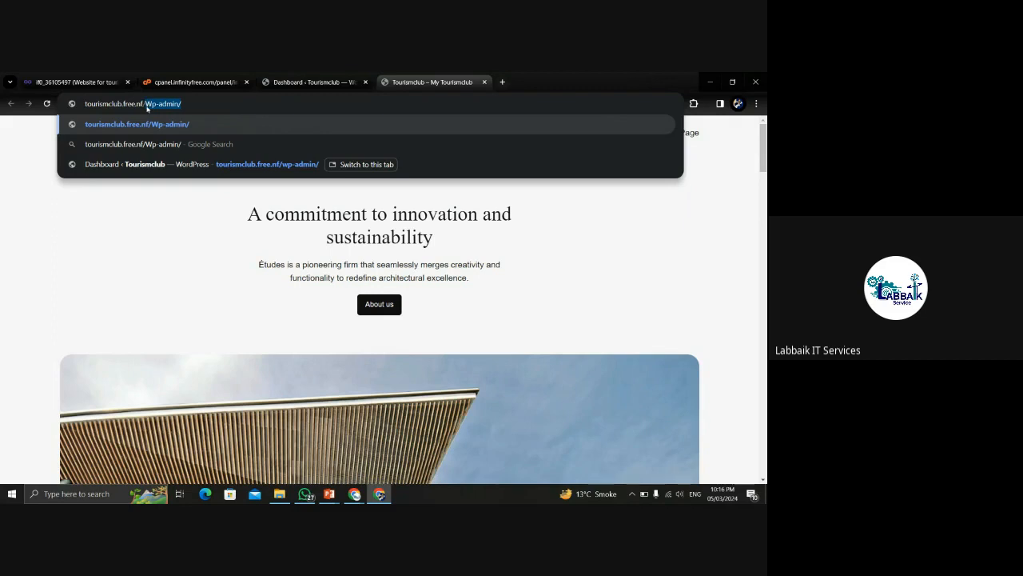
pyautogui.press('BackSpace')
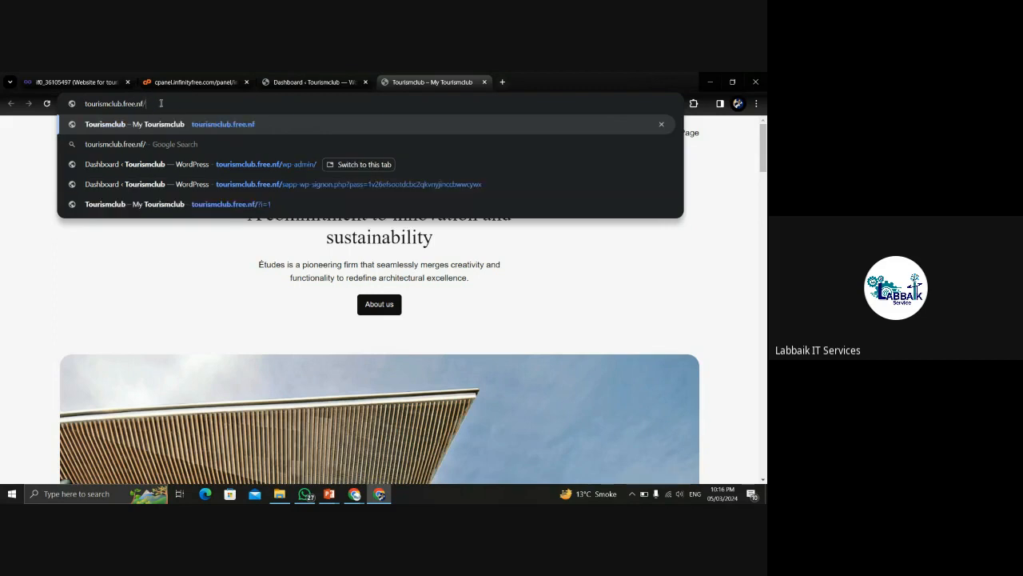
pyautogui.press('Return')
pyautogui.click(302, 77)
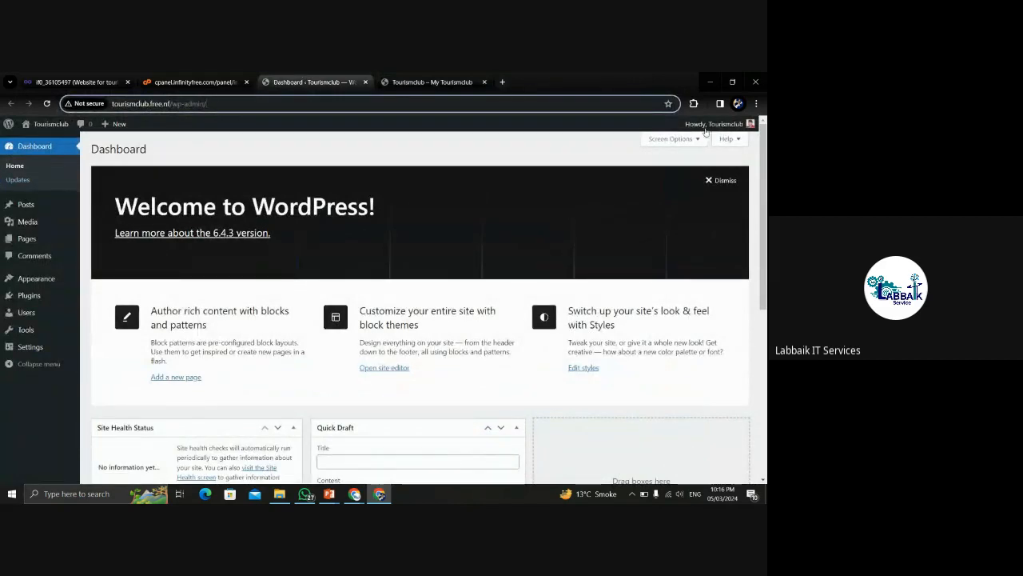
# Dismiss the Dashboard's Welcome to WordPress panel.
pyautogui.click(706, 182)
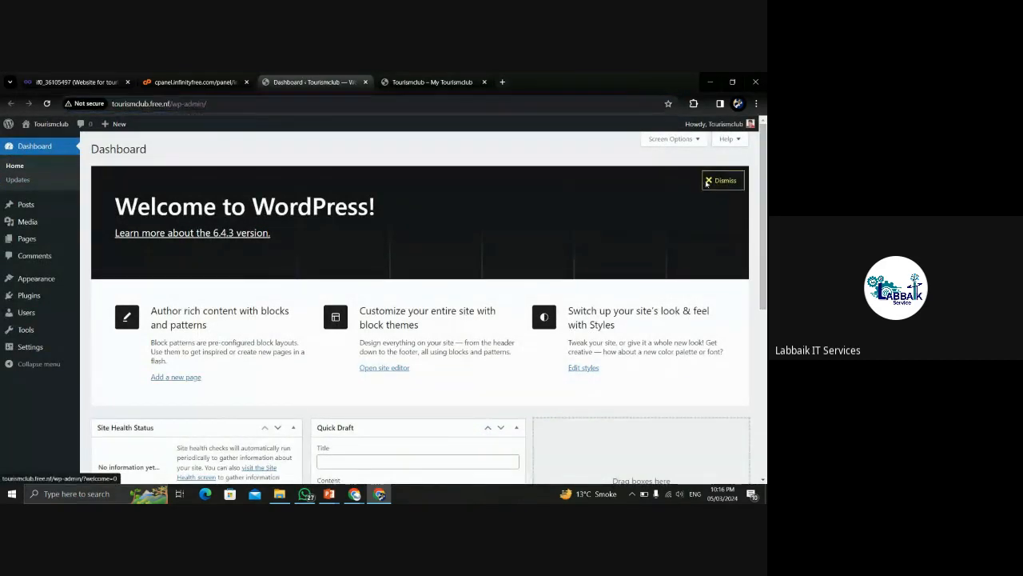
pyautogui.moveTo(764, 158)
pyautogui.mouseDown()
pyautogui.moveTo(764, 223)
pyautogui.moveTo(763, 149)
pyautogui.mouseUp()
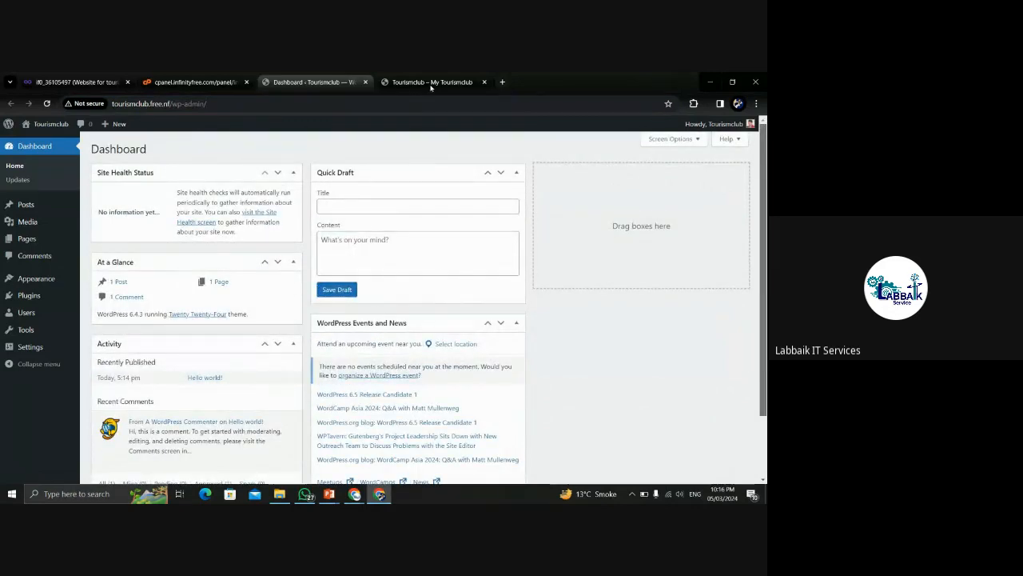
pyautogui.click(427, 81)
pyautogui.click(313, 80)
pyautogui.click(433, 81)
pyautogui.click(324, 80)
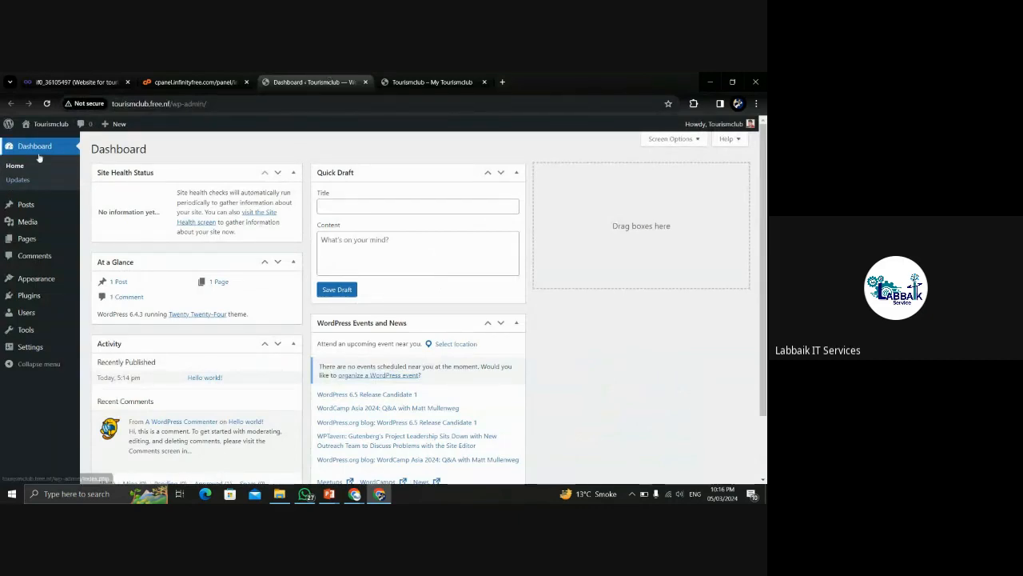
# Open Posts > All Posts, then view the public Tourismclub site tab.
pyautogui.moveTo(26, 205)
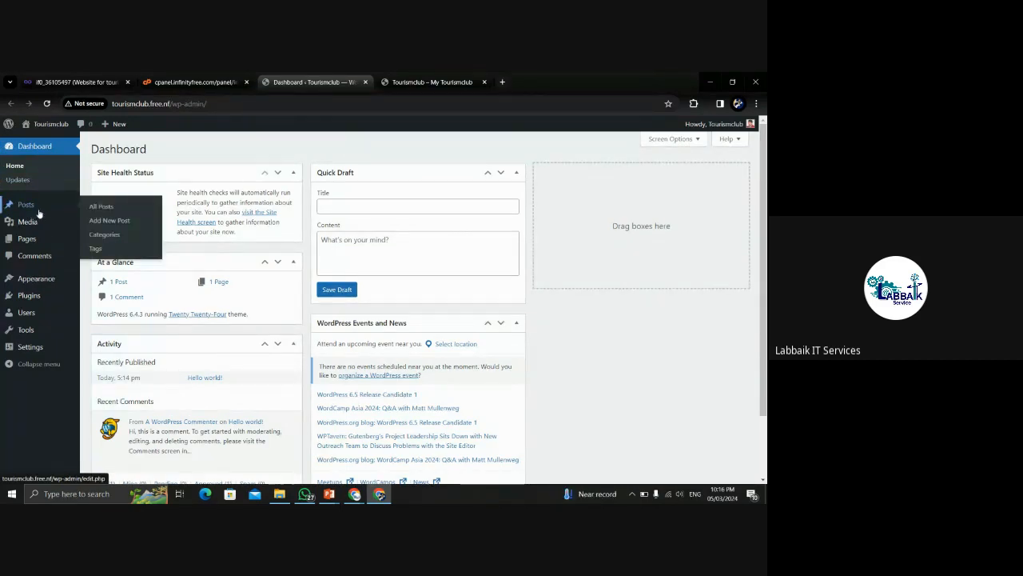
pyautogui.click(96, 208)
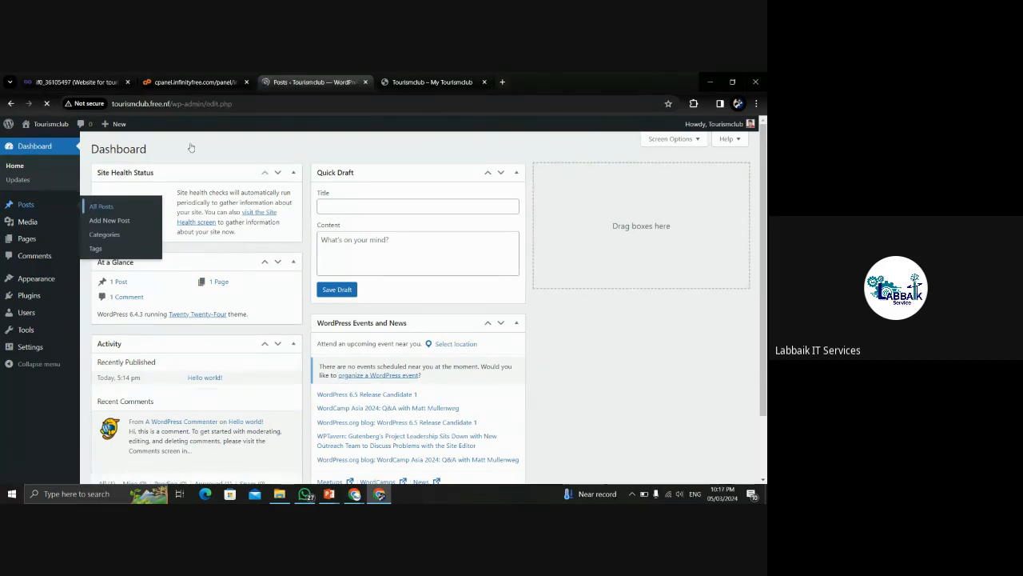
pyautogui.click(406, 80)
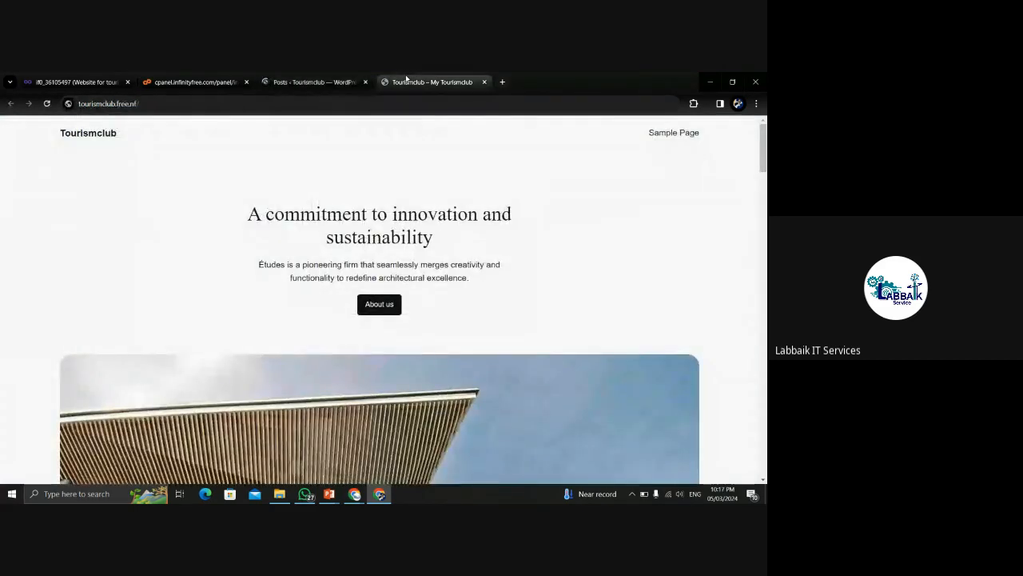
pyautogui.click(336, 80)
pyautogui.click(407, 77)
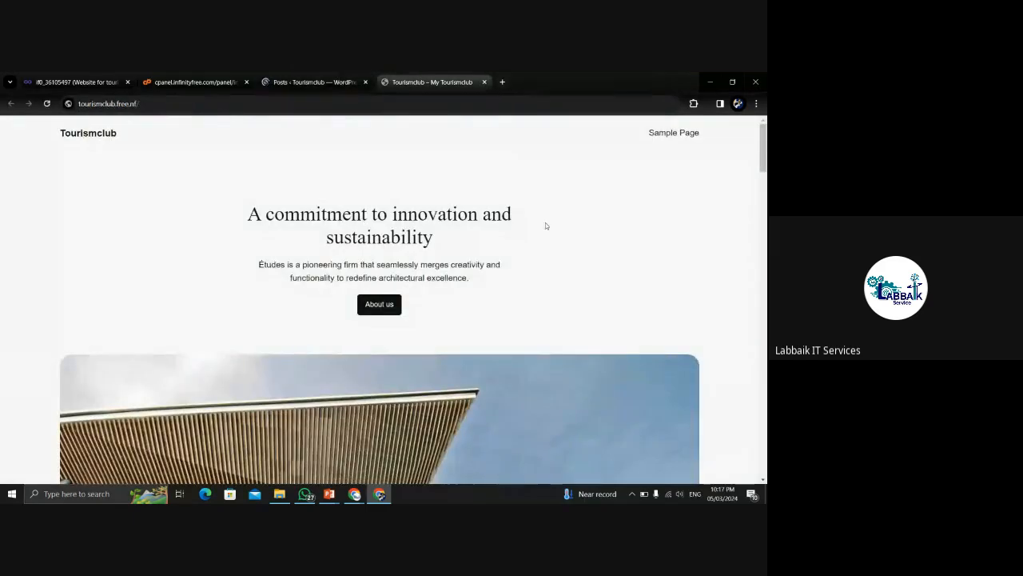
pyautogui.moveTo(762, 160); pyautogui.dragTo(765, 399)
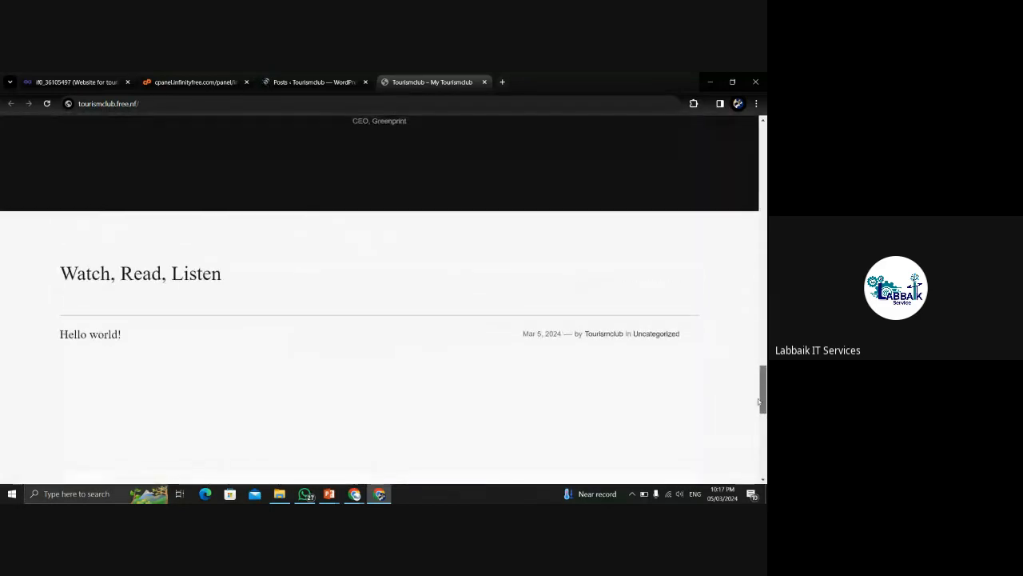
pyautogui.moveTo(124, 338); pyautogui.dragTo(30, 334)
pyautogui.moveTo(765, 383); pyautogui.dragTo(764, 148)
# Check the Posts list showing only 'Hello world!', then return to the public site tab.
pyautogui.click(308, 82)
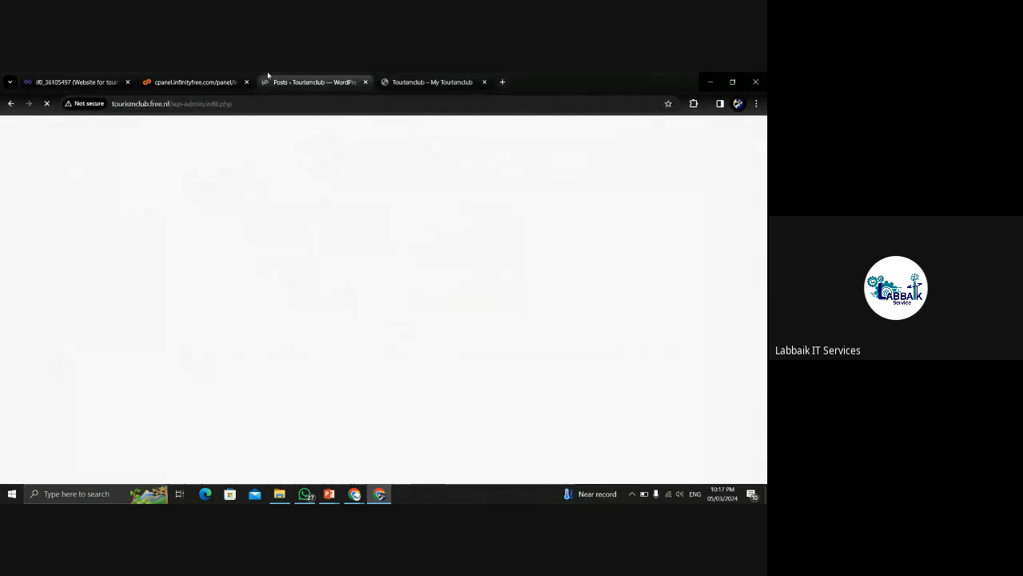
pyautogui.click(248, 107)
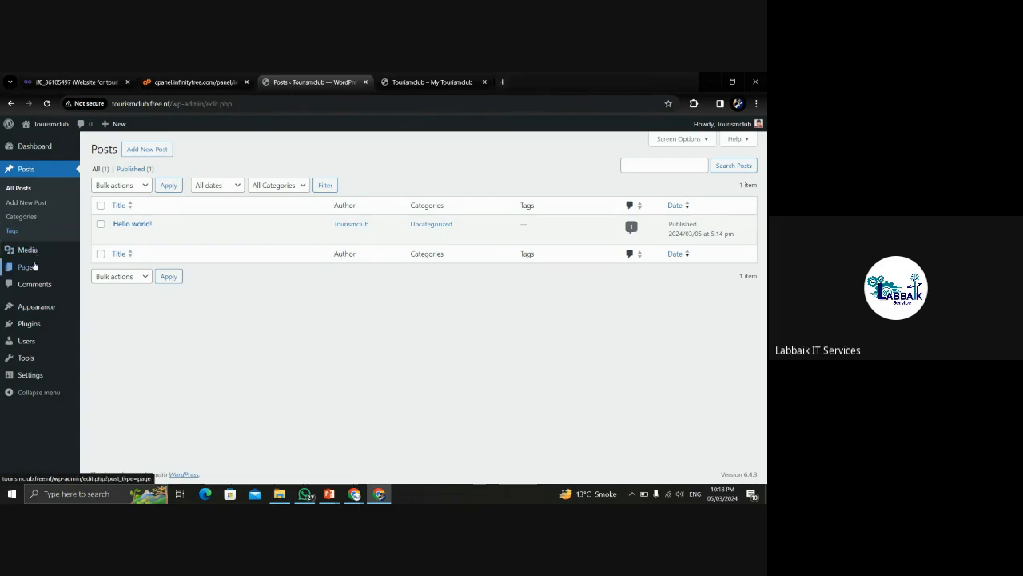
pyautogui.moveTo(32, 254)
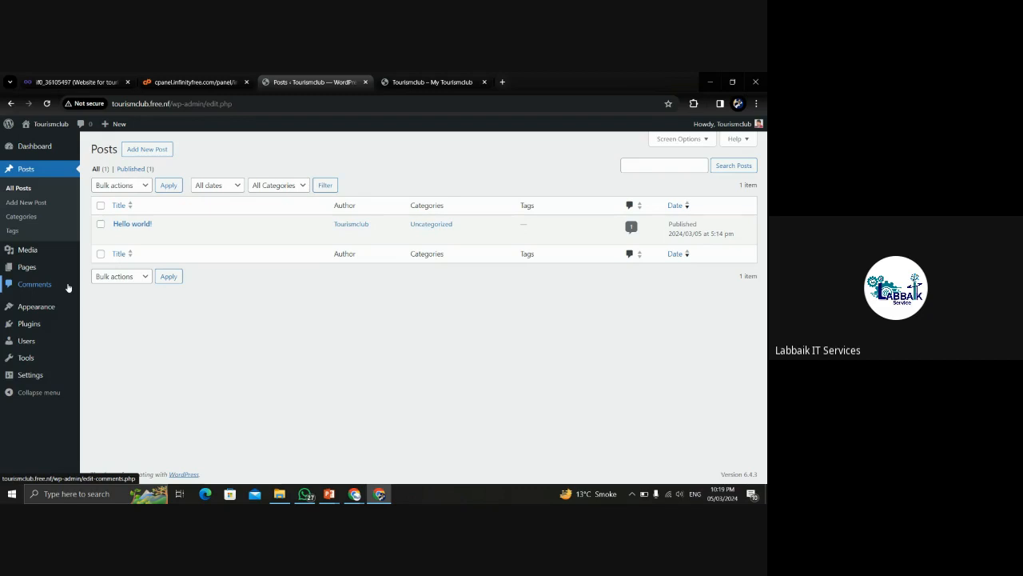
pyautogui.moveTo(46, 306)
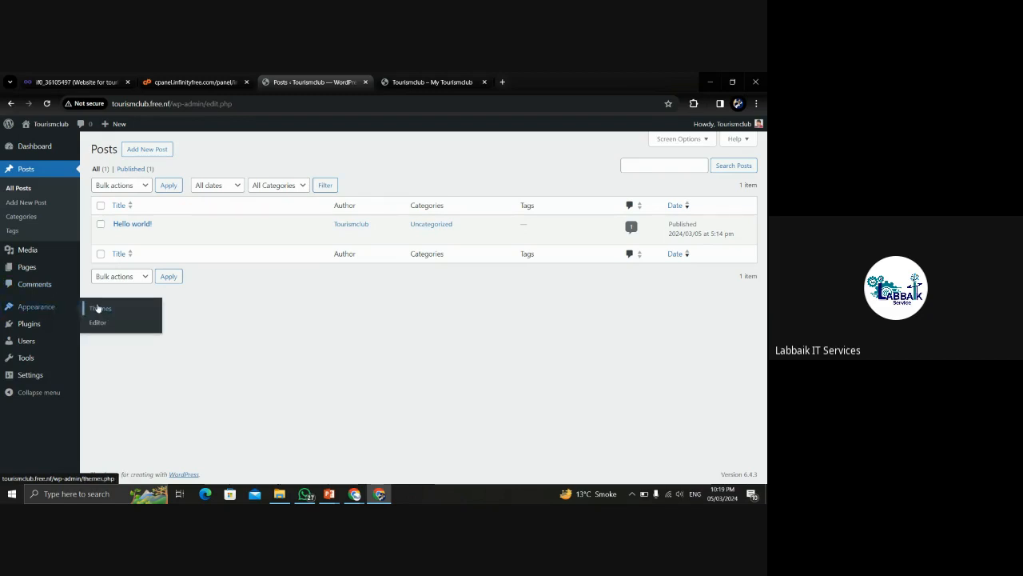
pyautogui.click(432, 82)
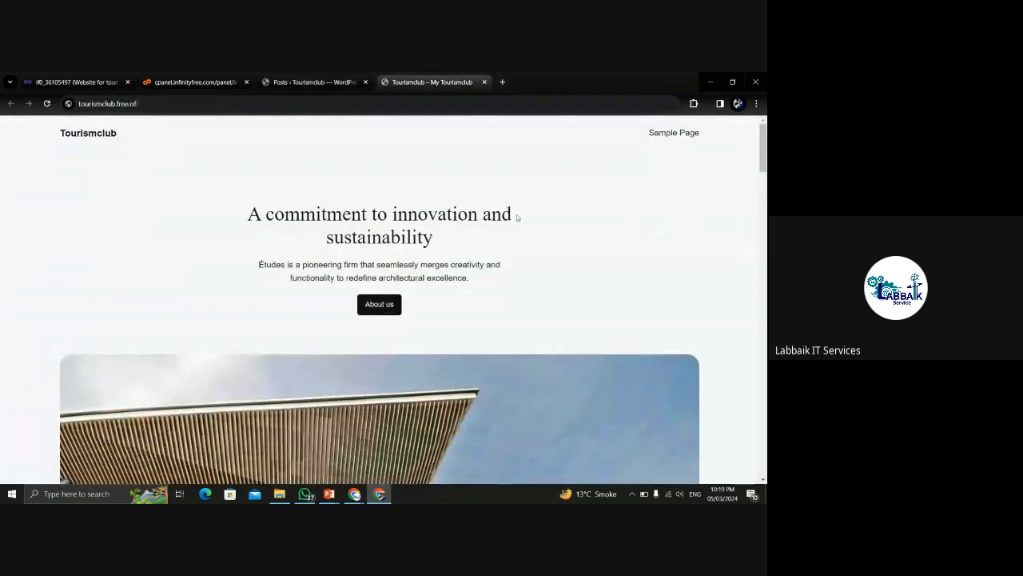
# Activate the Twenty Twenty-Three theme in Appearance > Themes and open the live site tab.
pyautogui.moveTo(765, 151); pyautogui.dragTo(765, 149)
pyautogui.click(311, 75)
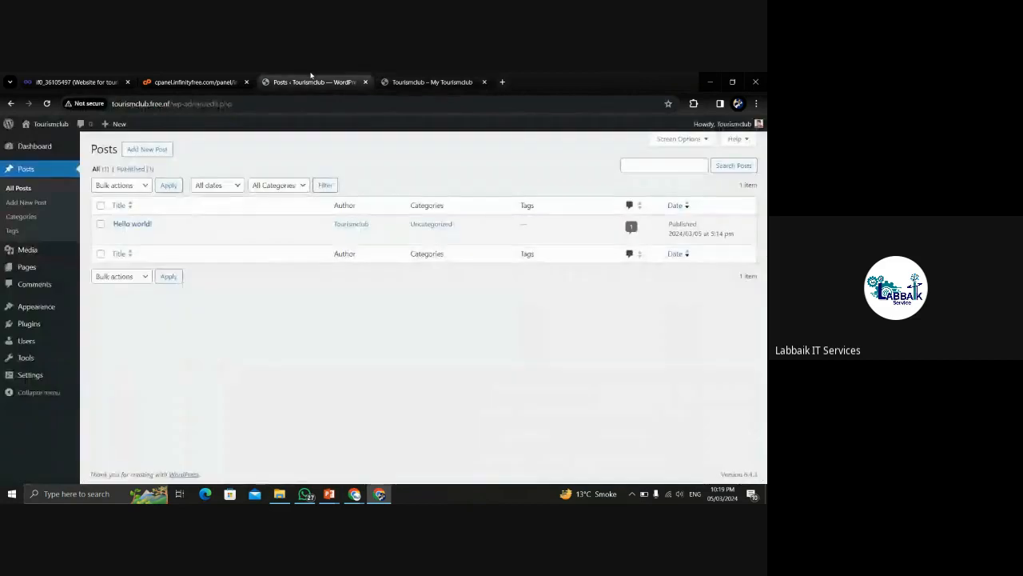
pyautogui.click(44, 307)
pyautogui.doubleClick(283, 107)
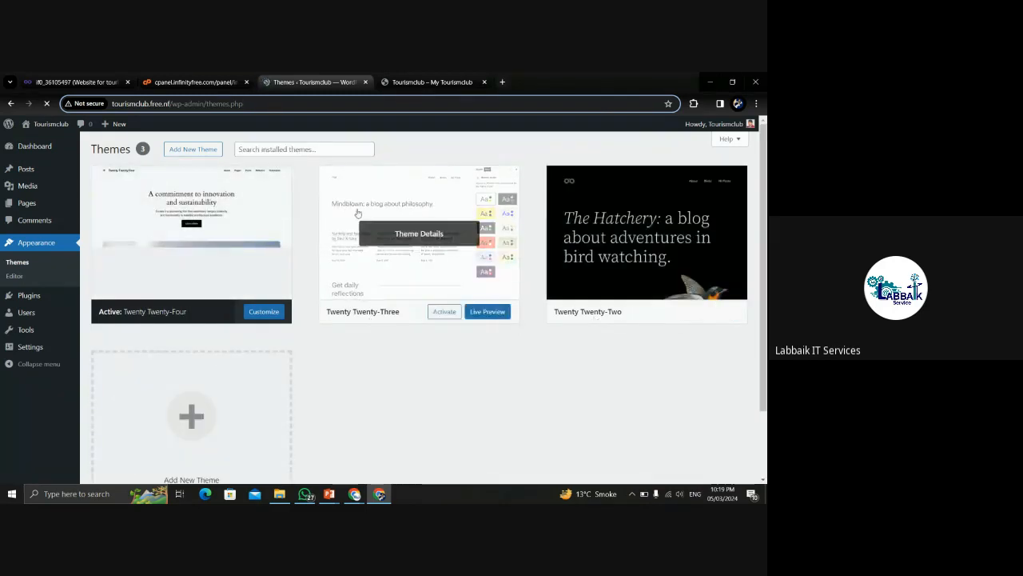
pyautogui.click(444, 311)
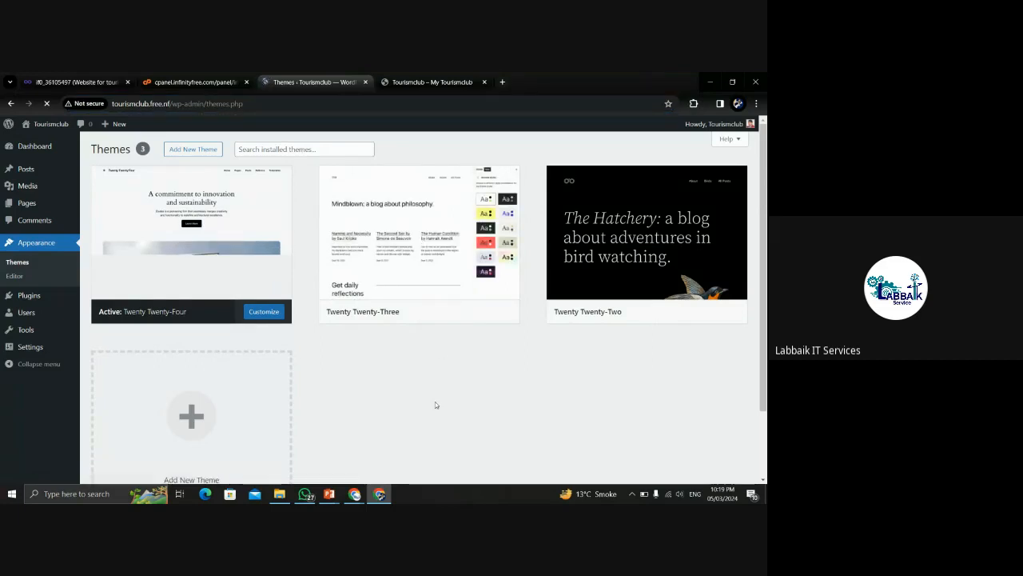
pyautogui.click(428, 82)
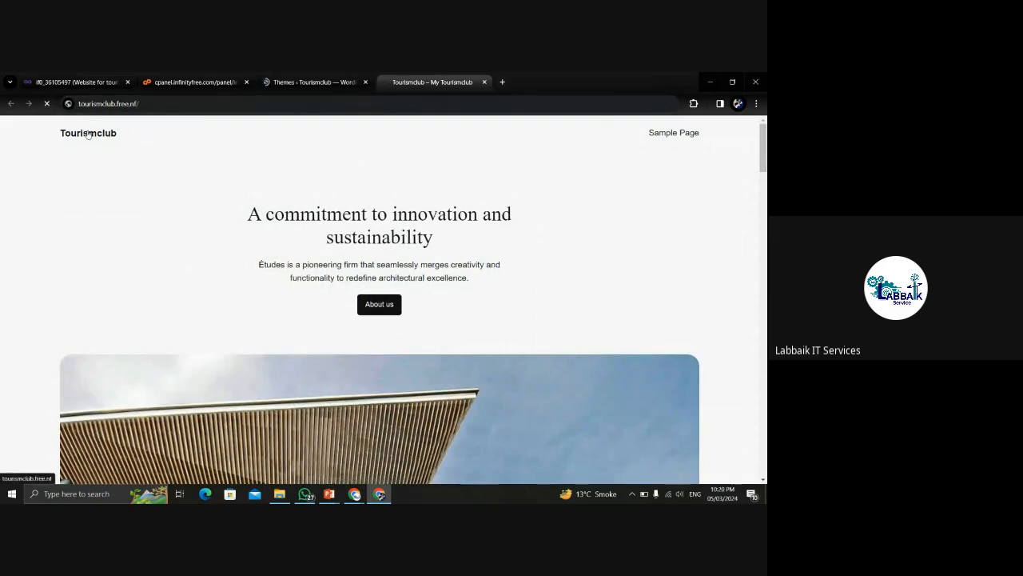
# Reload the live site and confirm the Twenty Twenty-Three 'Mindblown' heading appears.
pyautogui.click(176, 103)
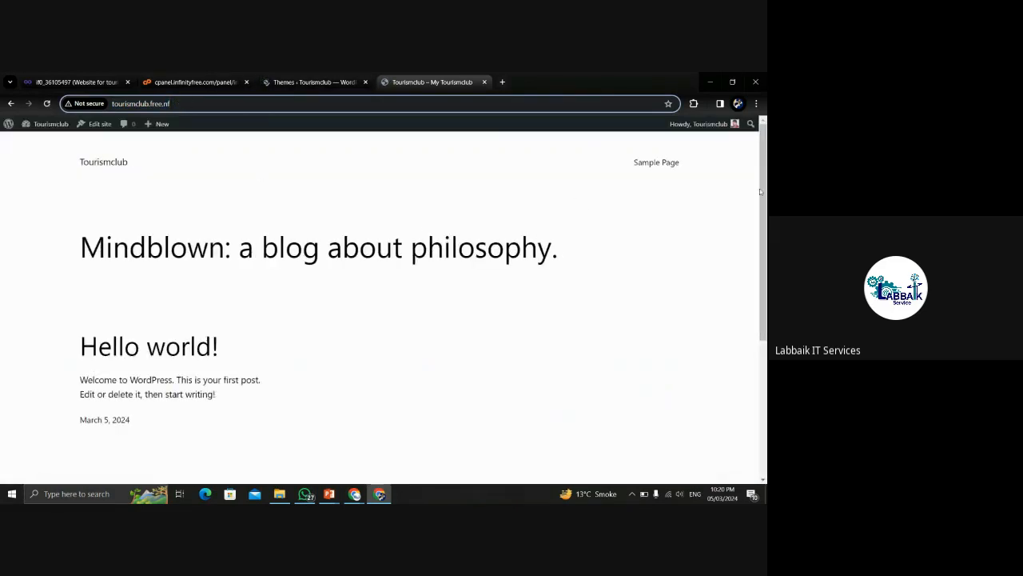
pyautogui.moveTo(765, 177)
pyautogui.mouseDown()
pyautogui.moveTo(766, 315)
pyautogui.moveTo(765, 160)
pyautogui.mouseUp()
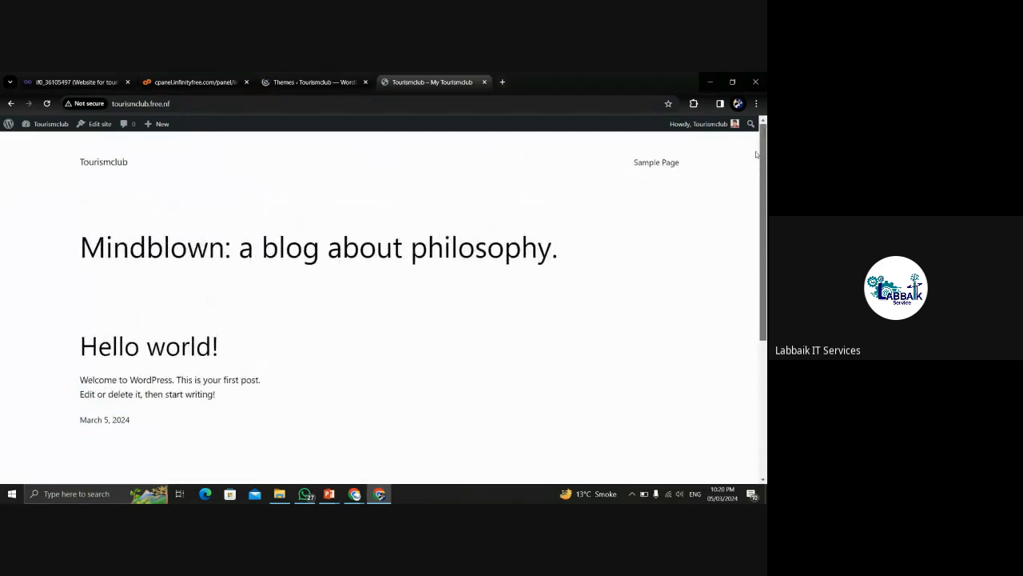
pyautogui.click(285, 77)
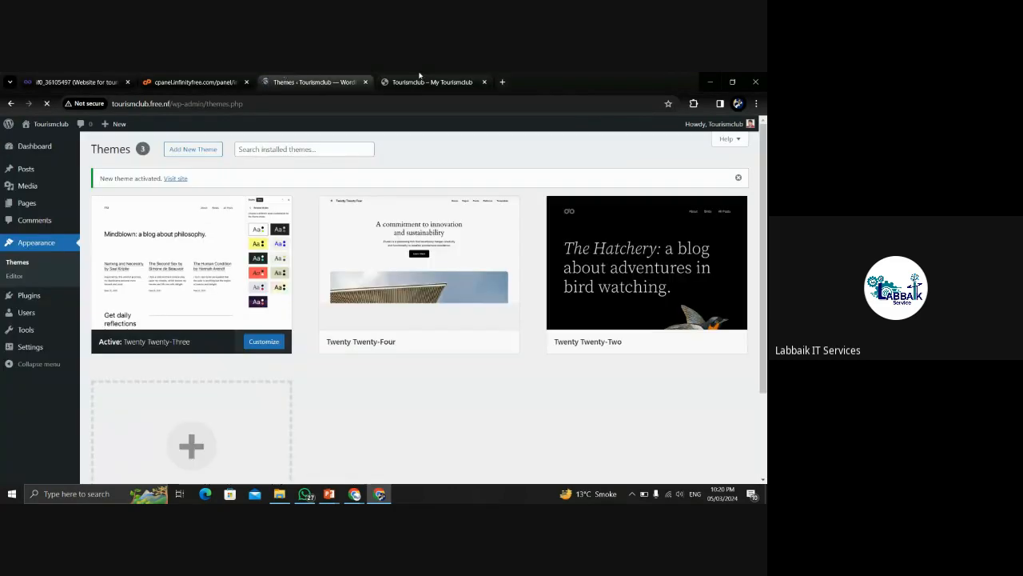
pyautogui.click(406, 75)
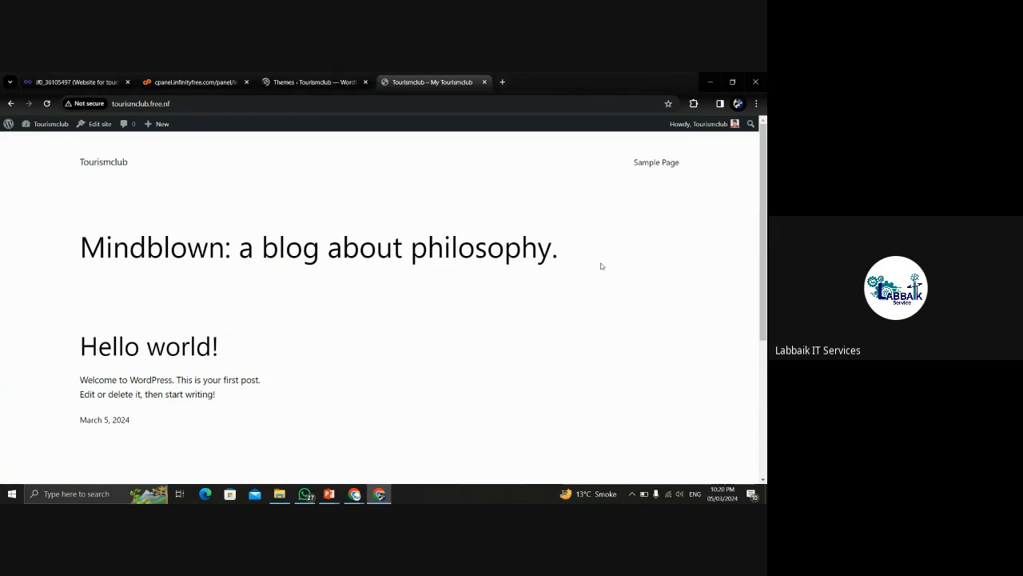
pyautogui.moveTo(557, 250); pyautogui.dragTo(412, 231)
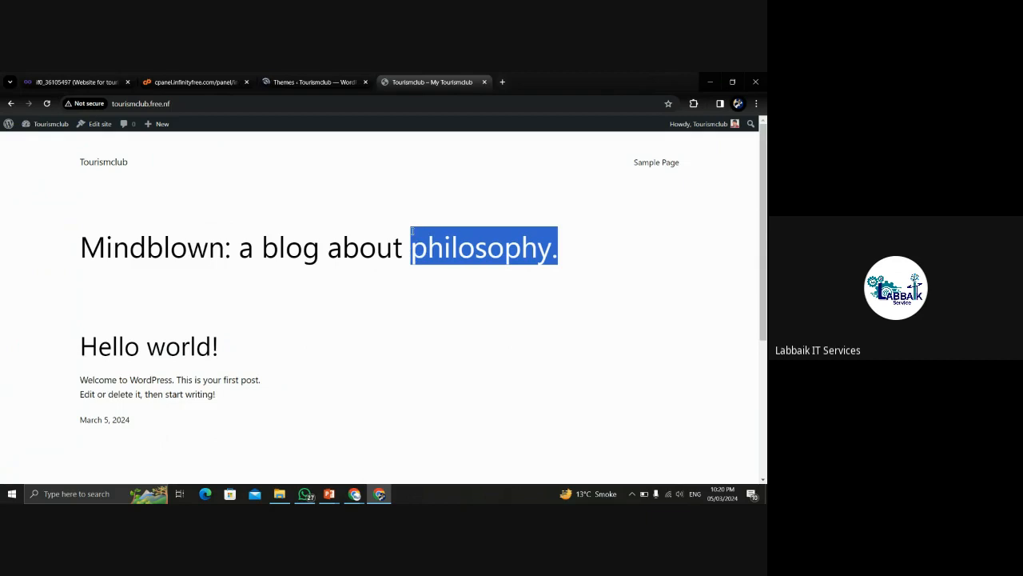
pyautogui.moveTo(394, 233); pyautogui.dragTo(231, 190)
# Return to the Themes screen confirming Twenty Twenty-Three as the active theme.
pyautogui.click(292, 80)
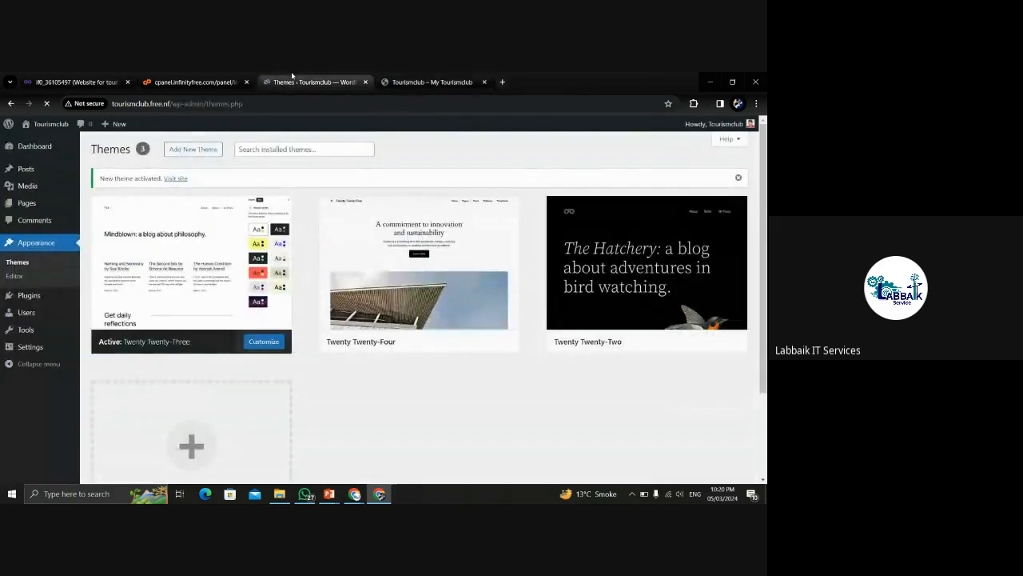
pyautogui.click(209, 81)
pyautogui.click(296, 81)
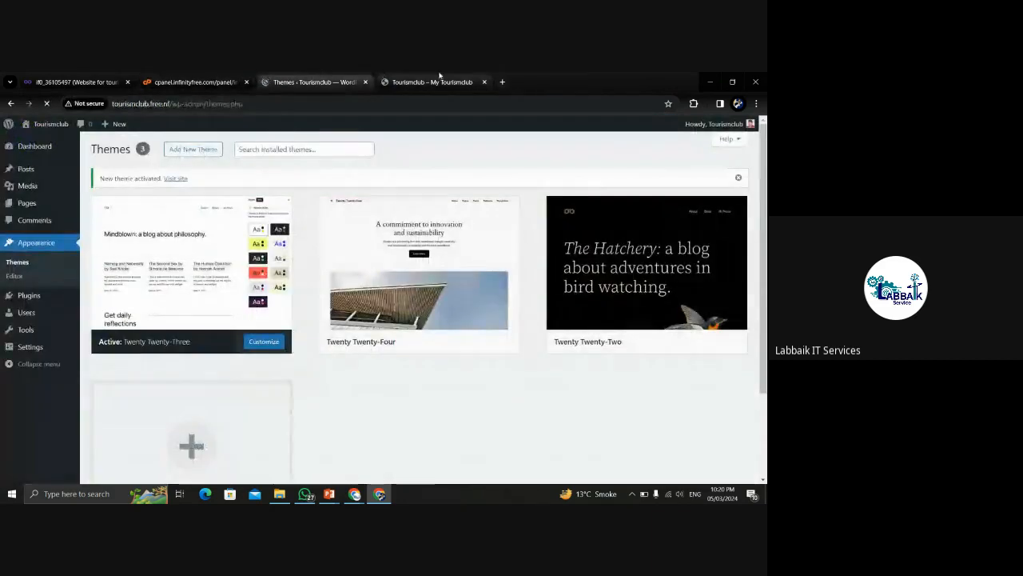
pyautogui.click(440, 77)
pyautogui.click(310, 78)
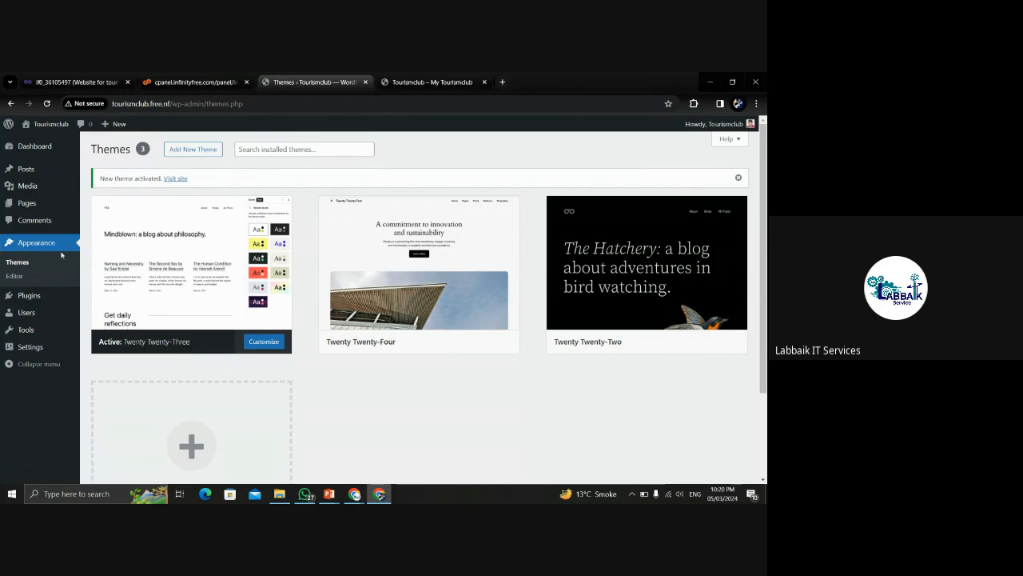
pyautogui.moveTo(34, 297)
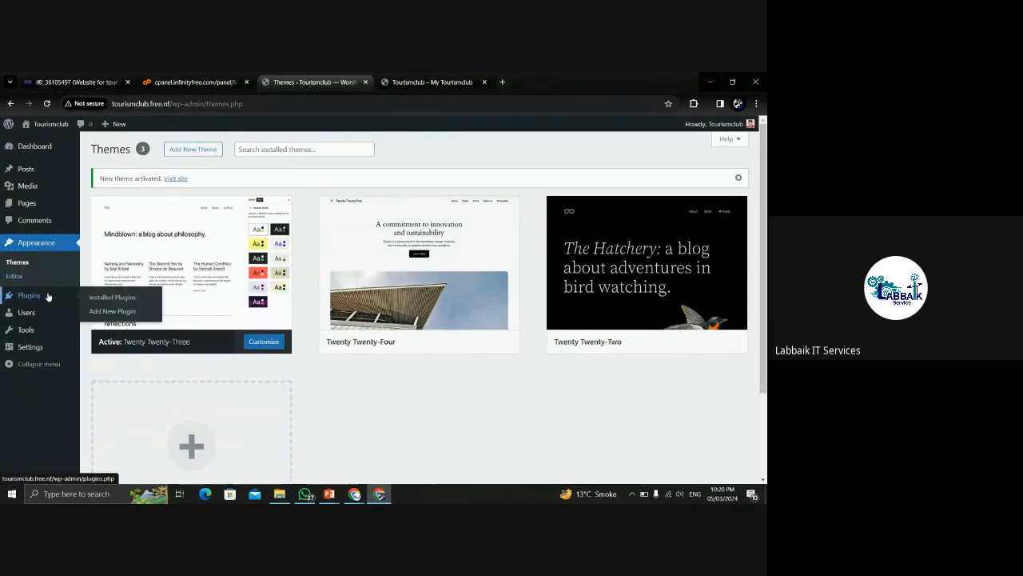
# Delete the Hello Dolly and Akismet Anti-spam plugins from Installed Plugins.
pyautogui.click(118, 297)
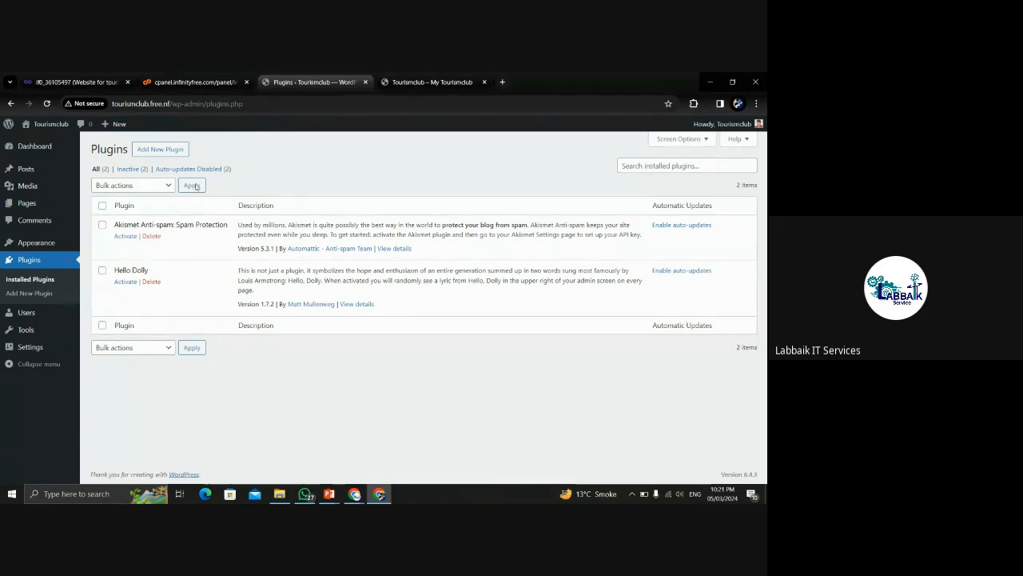
pyautogui.click(151, 283)
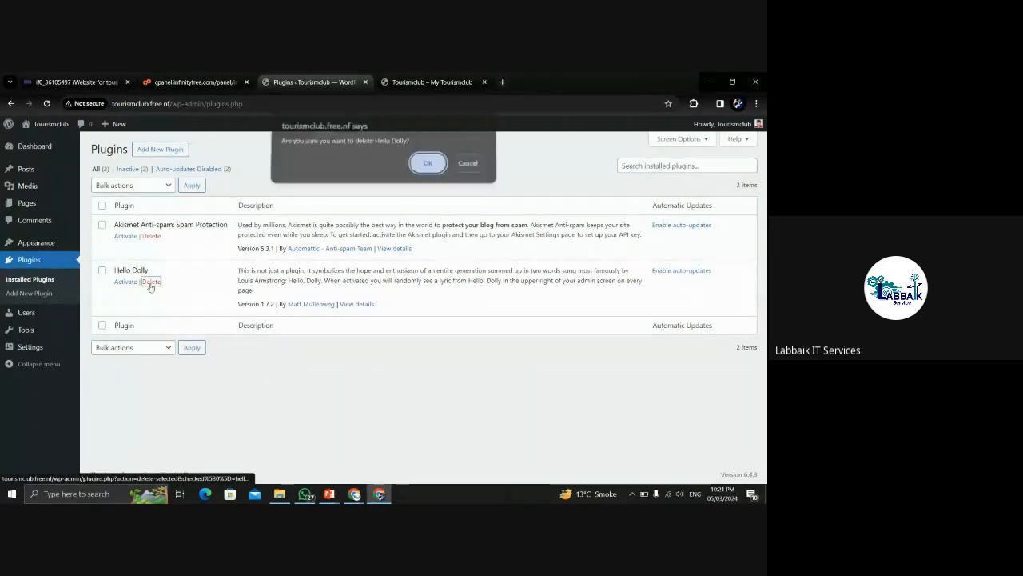
pyautogui.click(428, 166)
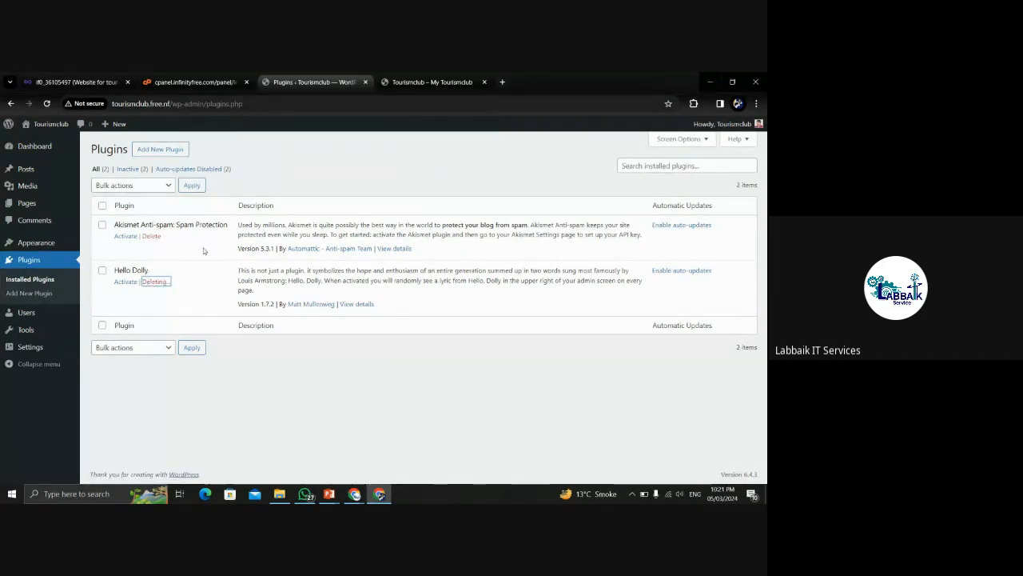
pyautogui.click(152, 237)
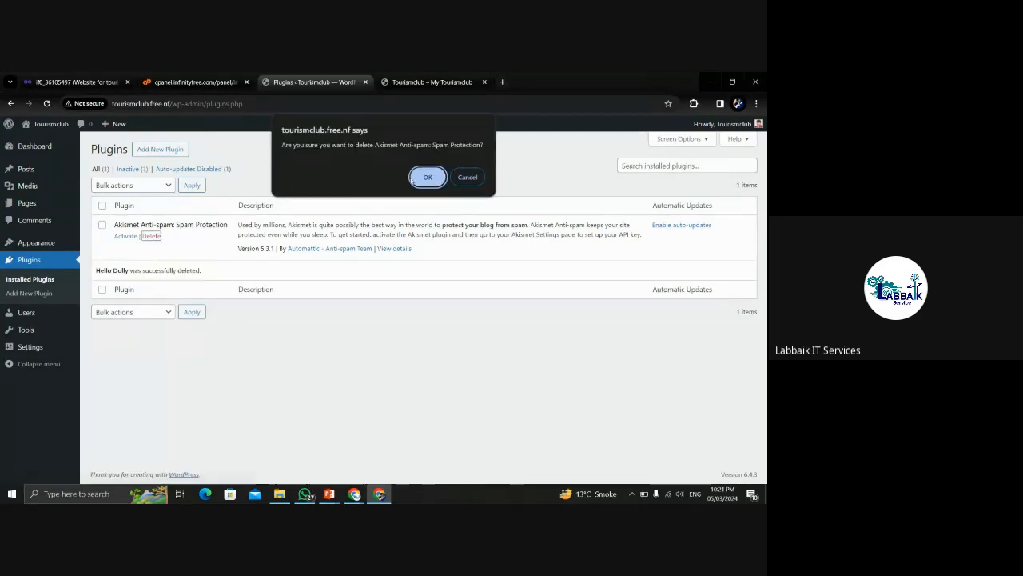
pyautogui.click(427, 178)
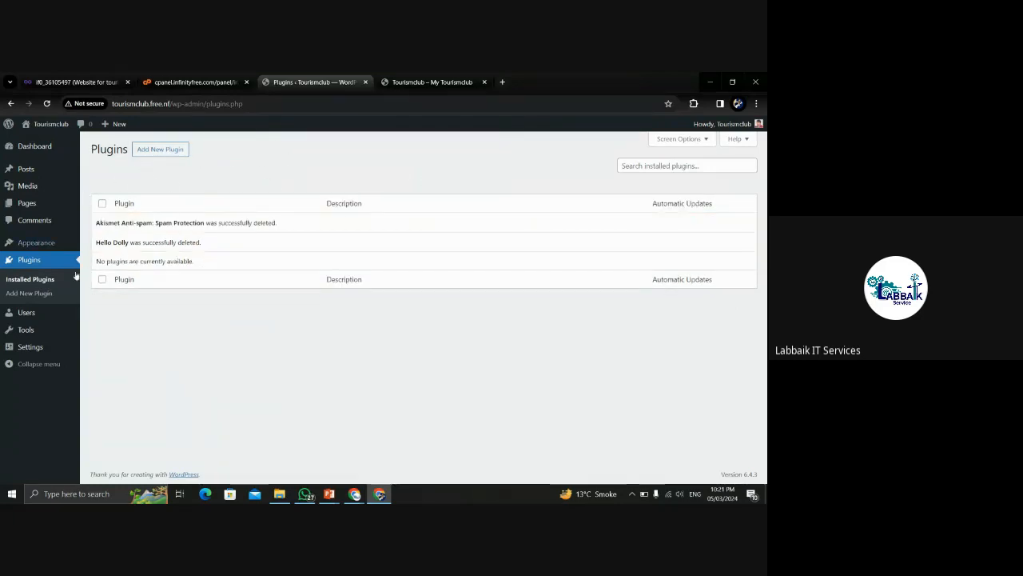
pyautogui.moveTo(24, 316)
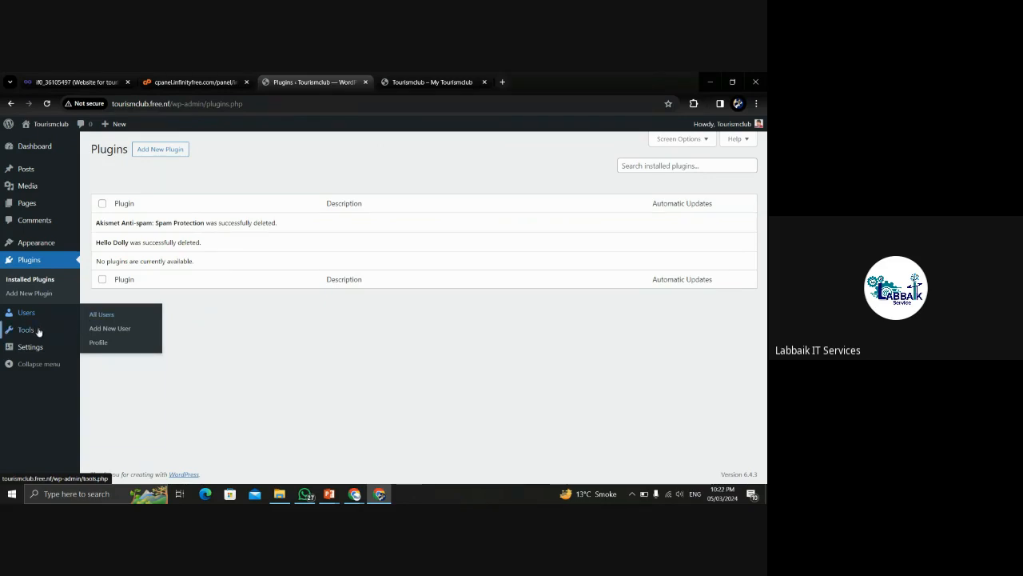
pyautogui.moveTo(35, 333)
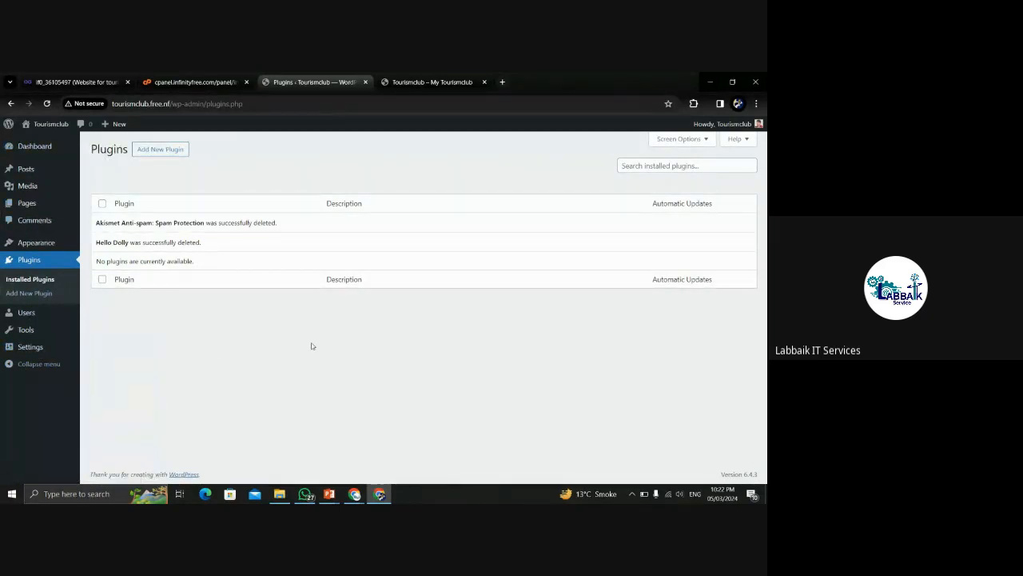
# Review the Dashboard (WordPress 6.4.3, Twenty Twenty-Three) and live site, then leave for Chrome's other window.
pyautogui.click(21, 149)
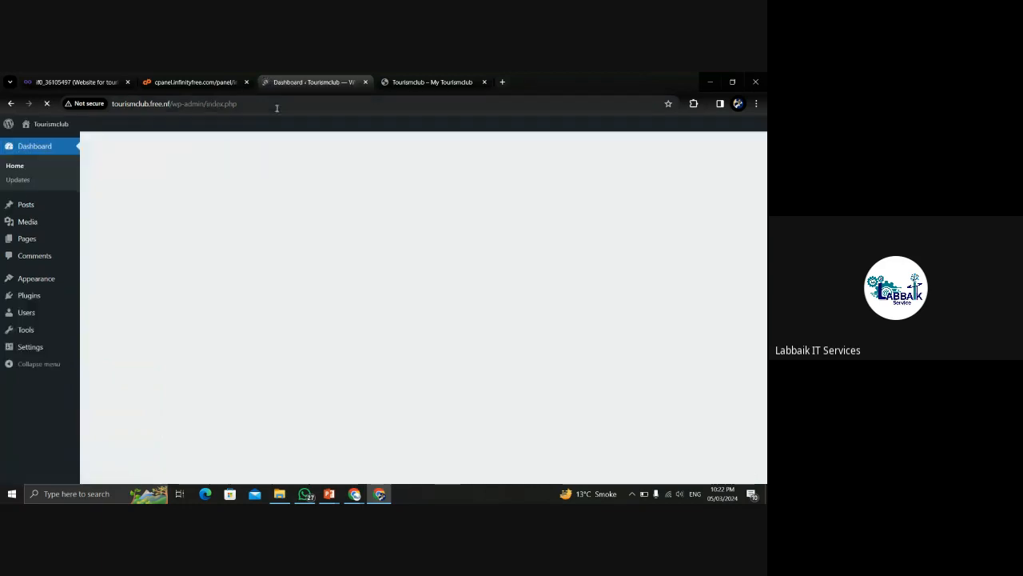
pyautogui.doubleClick(276, 105)
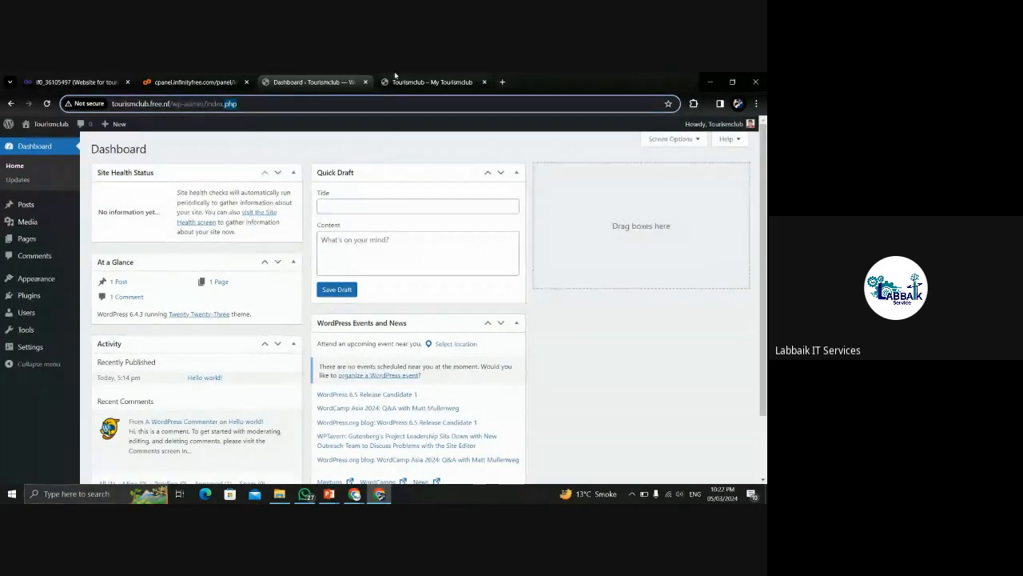
pyautogui.click(431, 81)
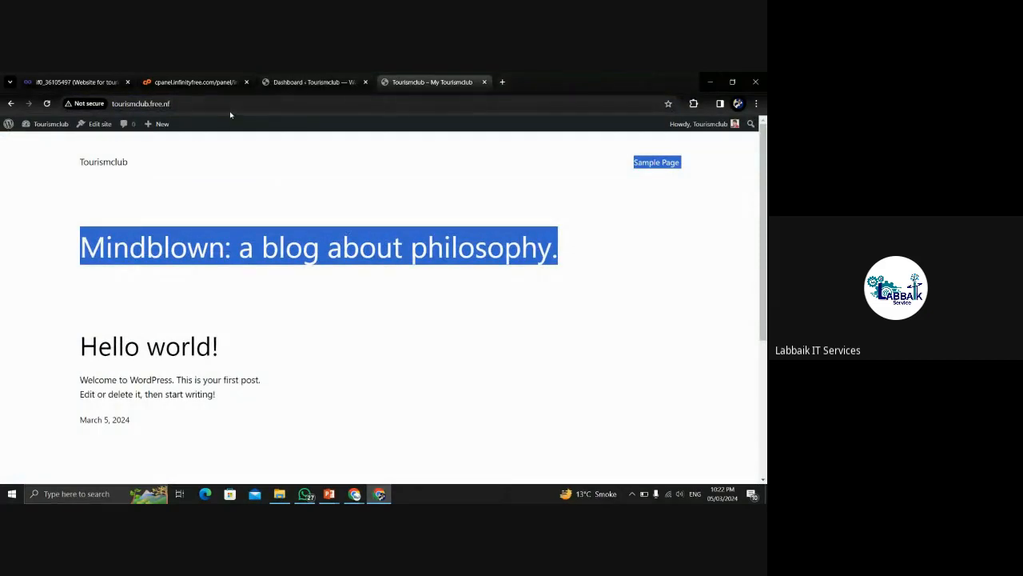
pyautogui.click(332, 78)
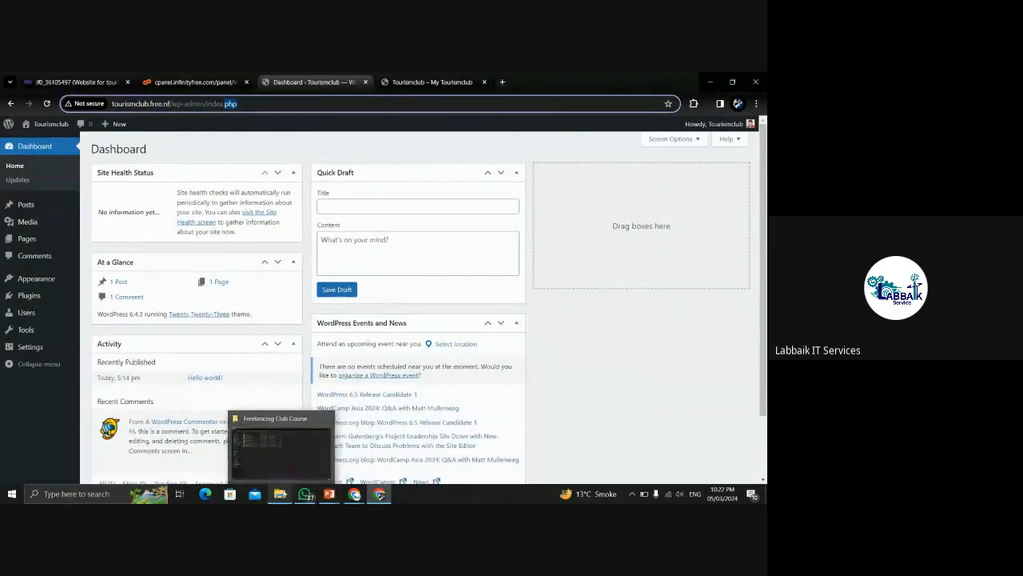
pyautogui.click(355, 495)
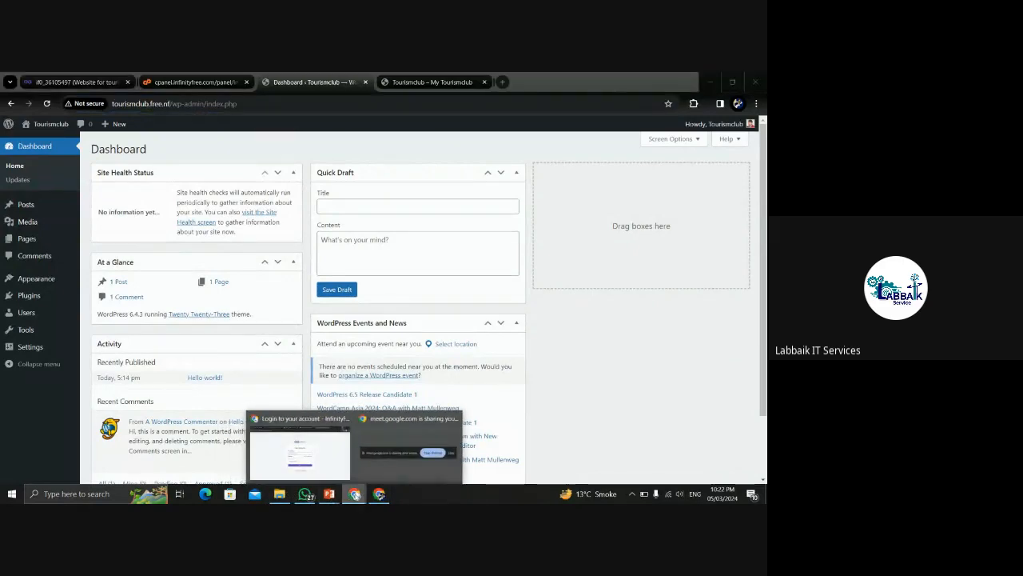
# In the Google Meet call, choose Stop recording under More options > Manage recording.
pyautogui.moveTo(390, 453)
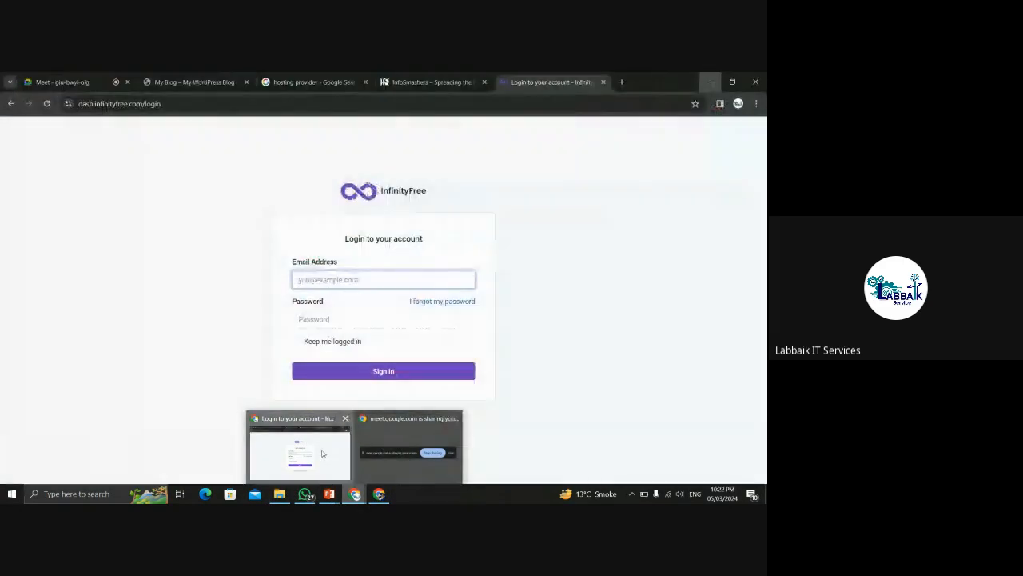
pyautogui.click(319, 455)
pyautogui.click(177, 75)
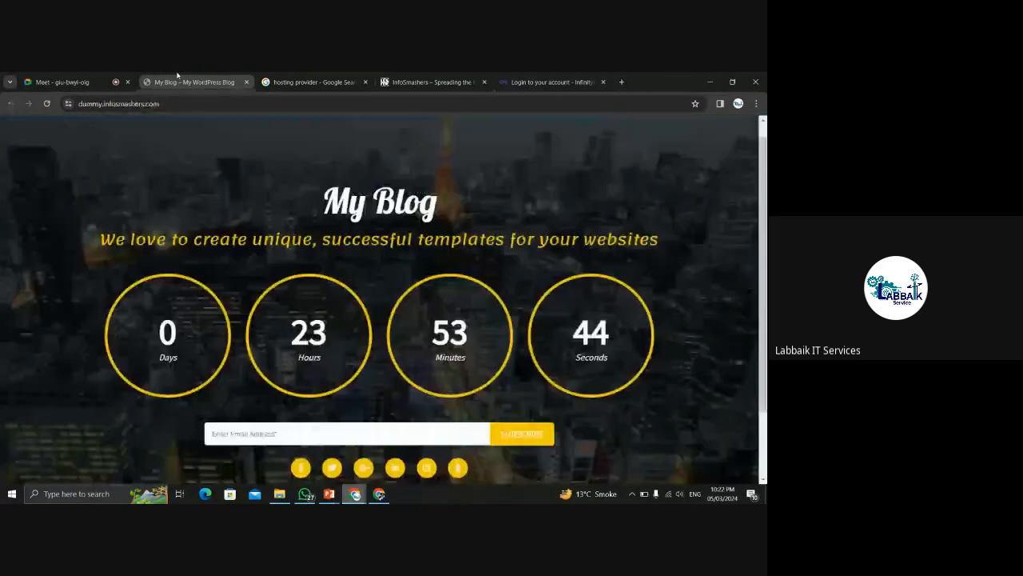
pyautogui.click(89, 74)
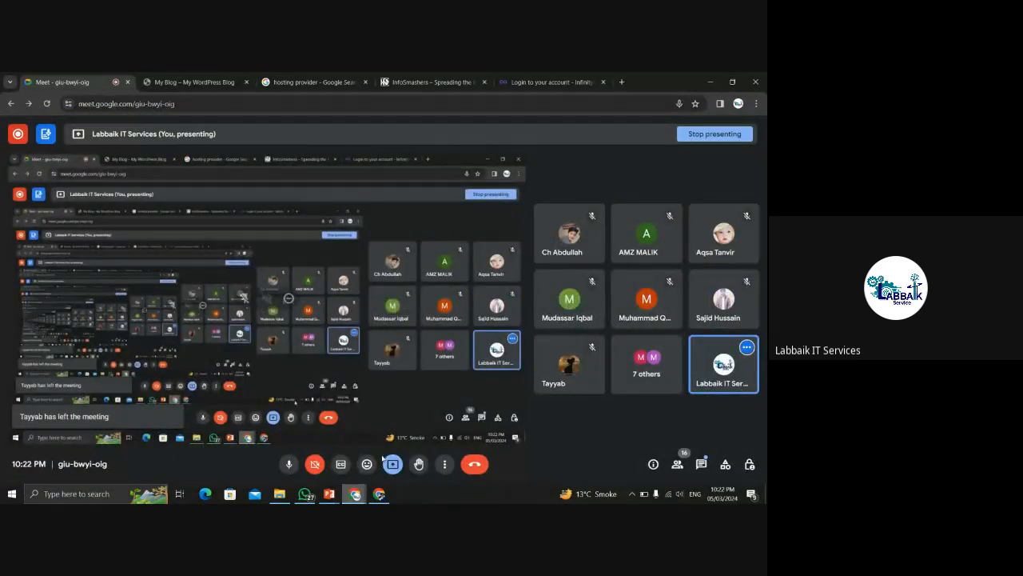
pyautogui.click(443, 463)
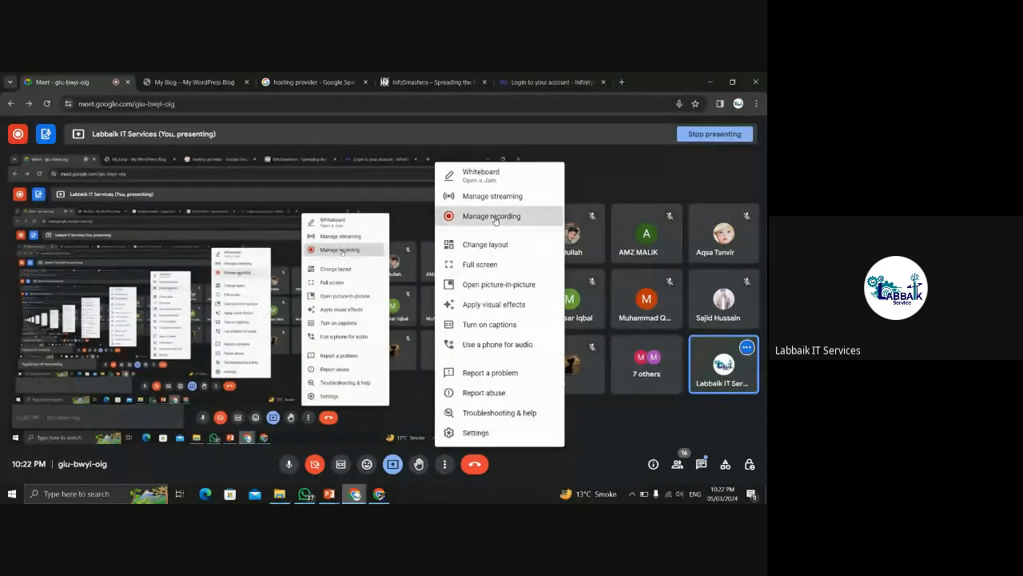
pyautogui.click(494, 217)
pyautogui.click(660, 400)
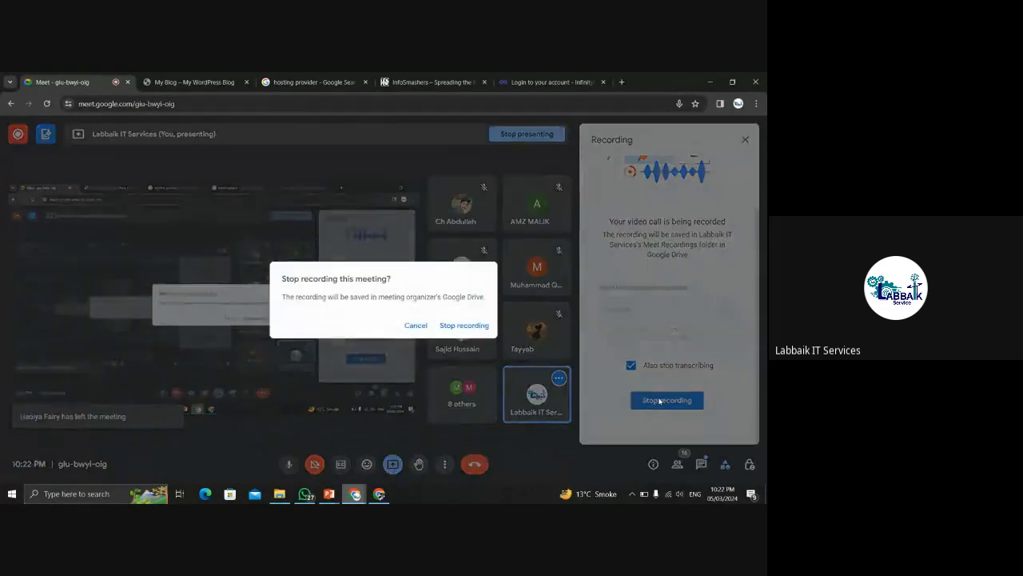